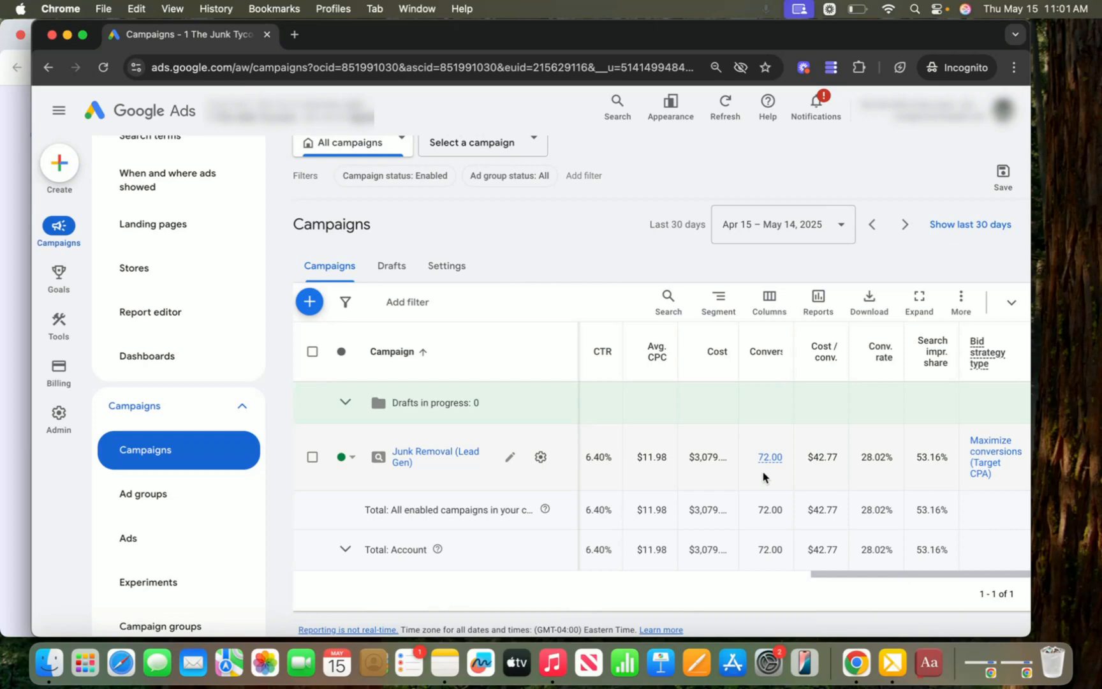
- Open the Junk Removal (Lead Gen) campaign and review its ad groups' target CPAs and conversions
scroll(763, 477, left, 8)
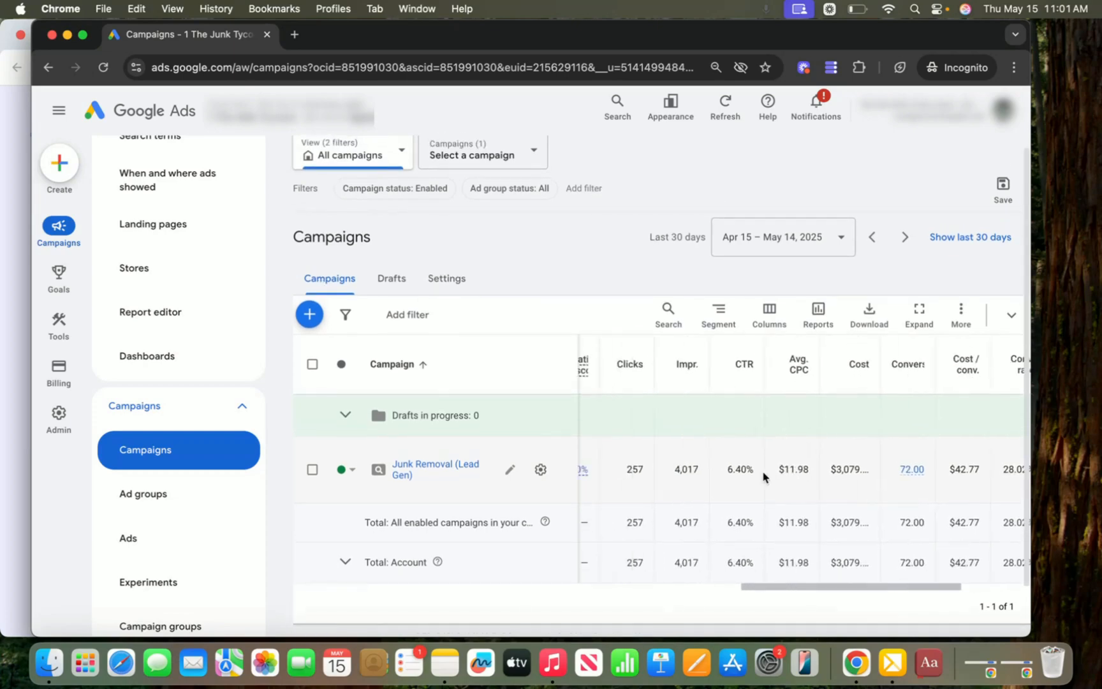
scroll(764, 476, left, 6)
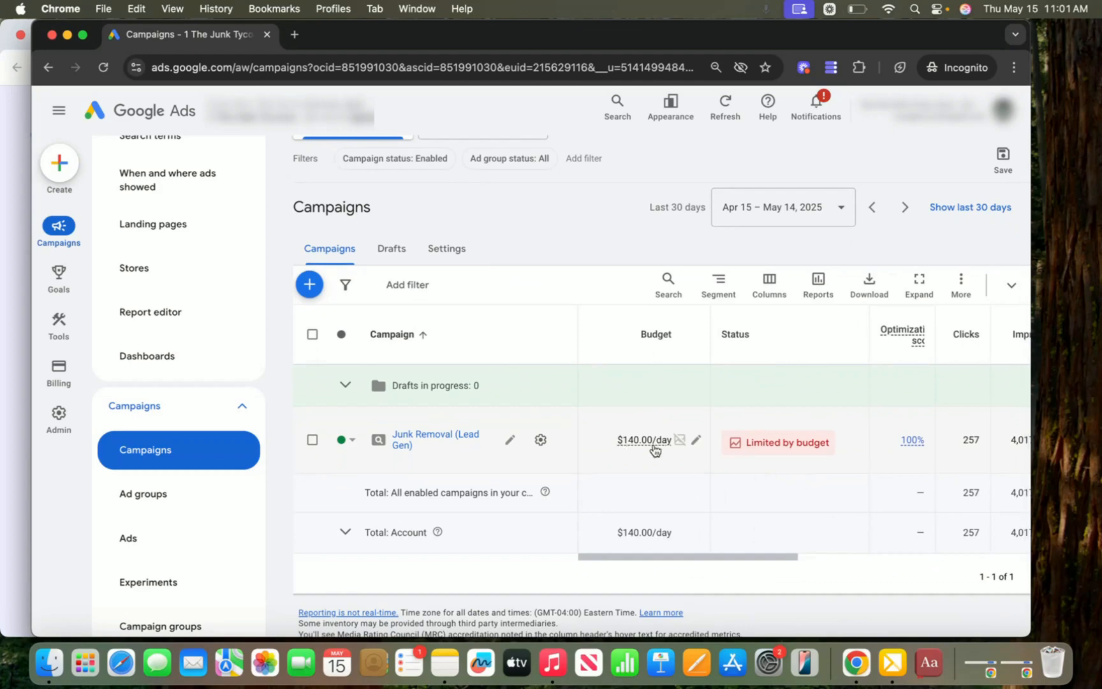
scroll(654, 450, right, 10)
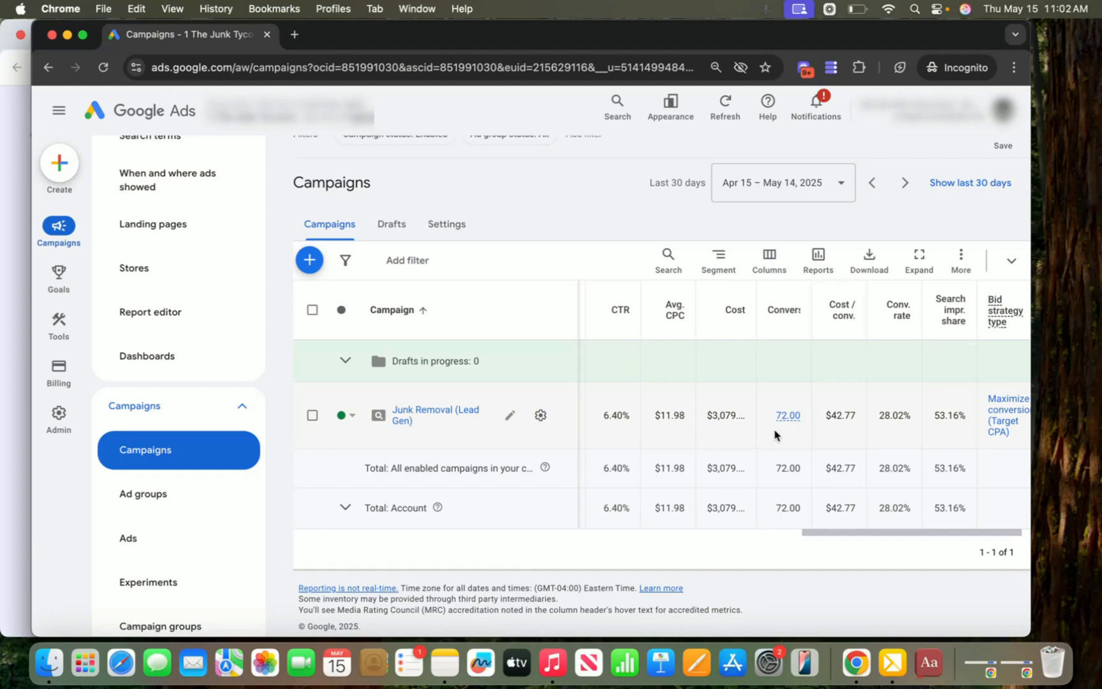
click(435, 415)
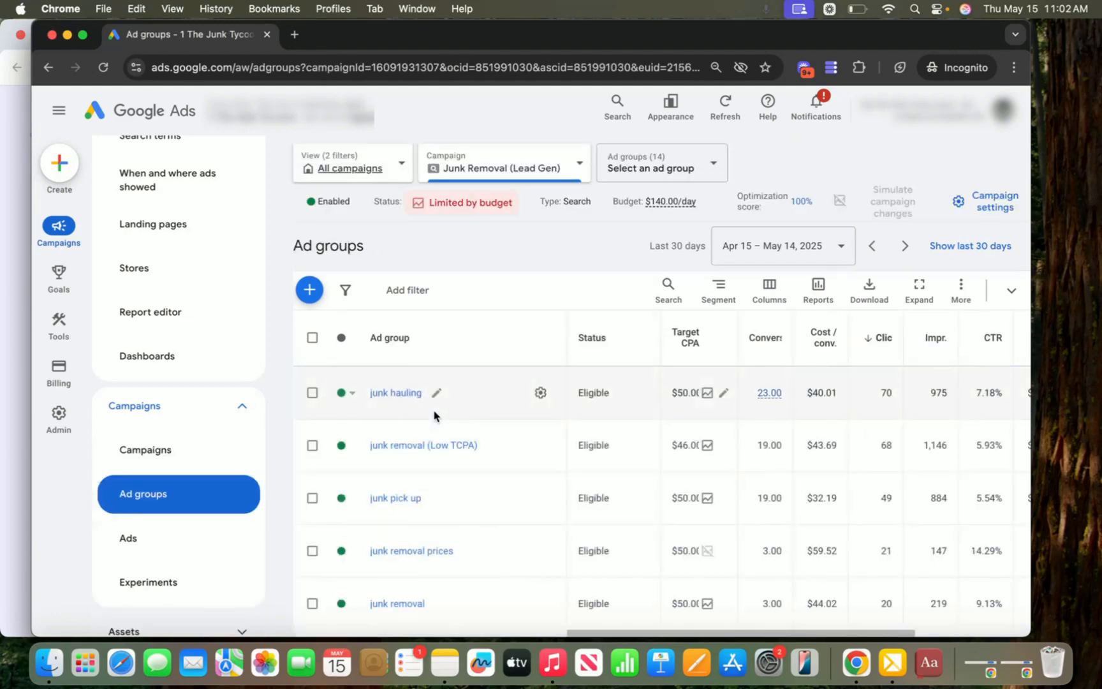
mouse_move(696, 335)
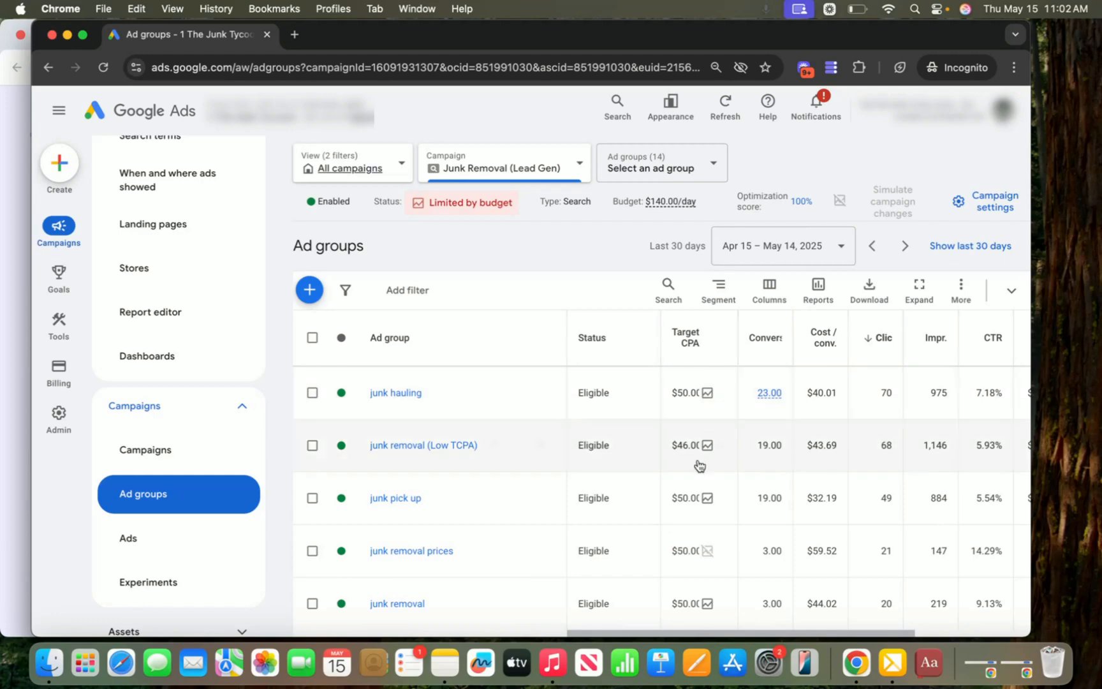
scroll(693, 480, down, 2)
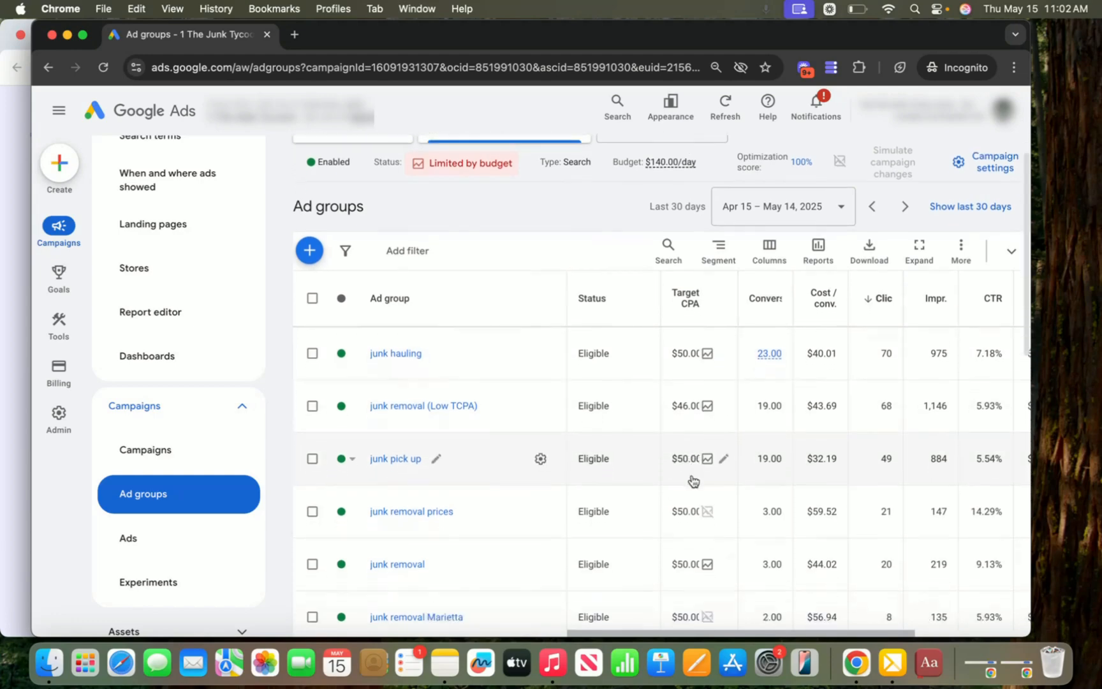
scroll(693, 480, up, 2)
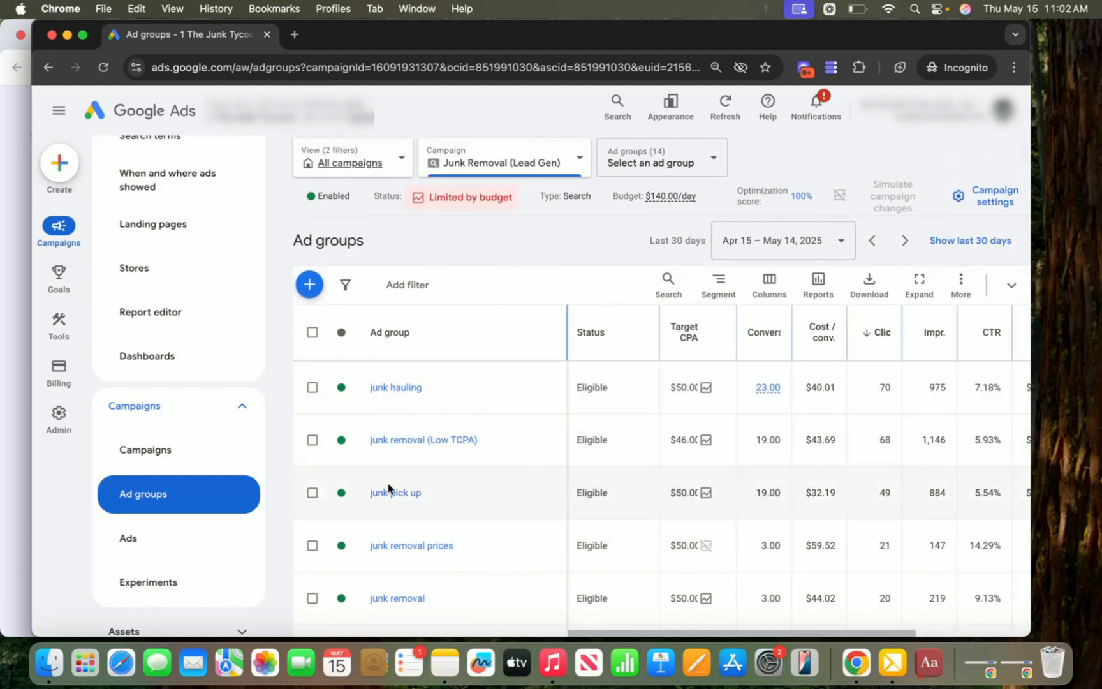
- Show the campaign's search keywords and sort them by cost per conversion, highest first
scroll(134, 520, down, 3)
click(160, 518)
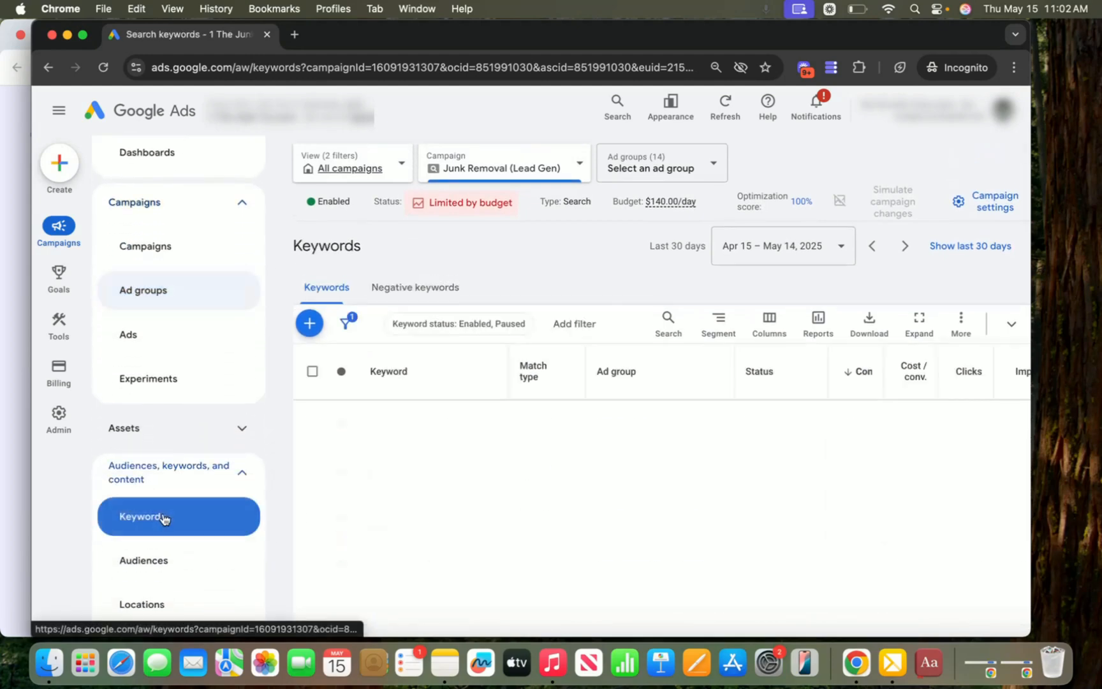
scroll(763, 423, right, 5)
scroll(763, 423, down, 1)
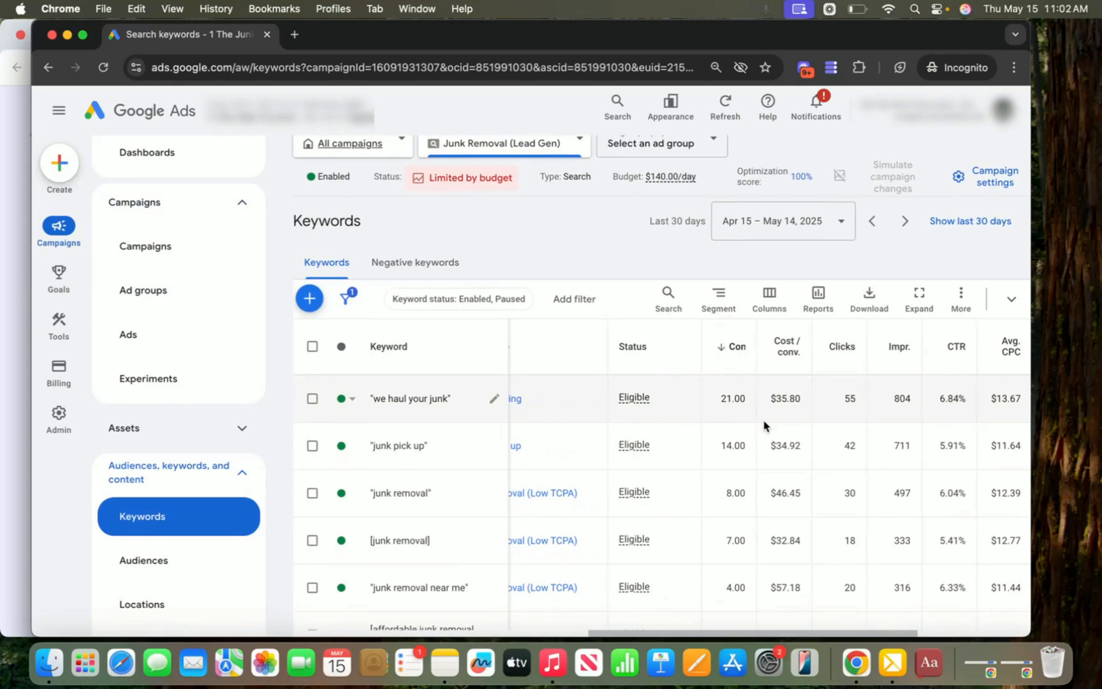
click(789, 361)
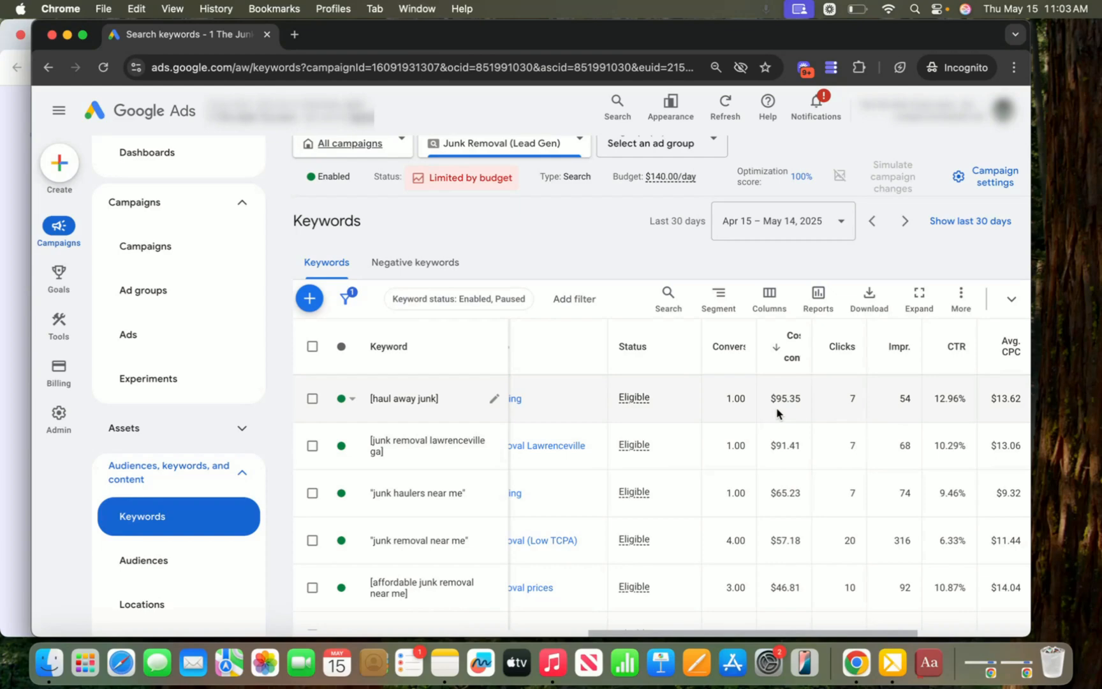
- Set the keyword report's date range to Mar 15 – May 14, 2025
click(763, 225)
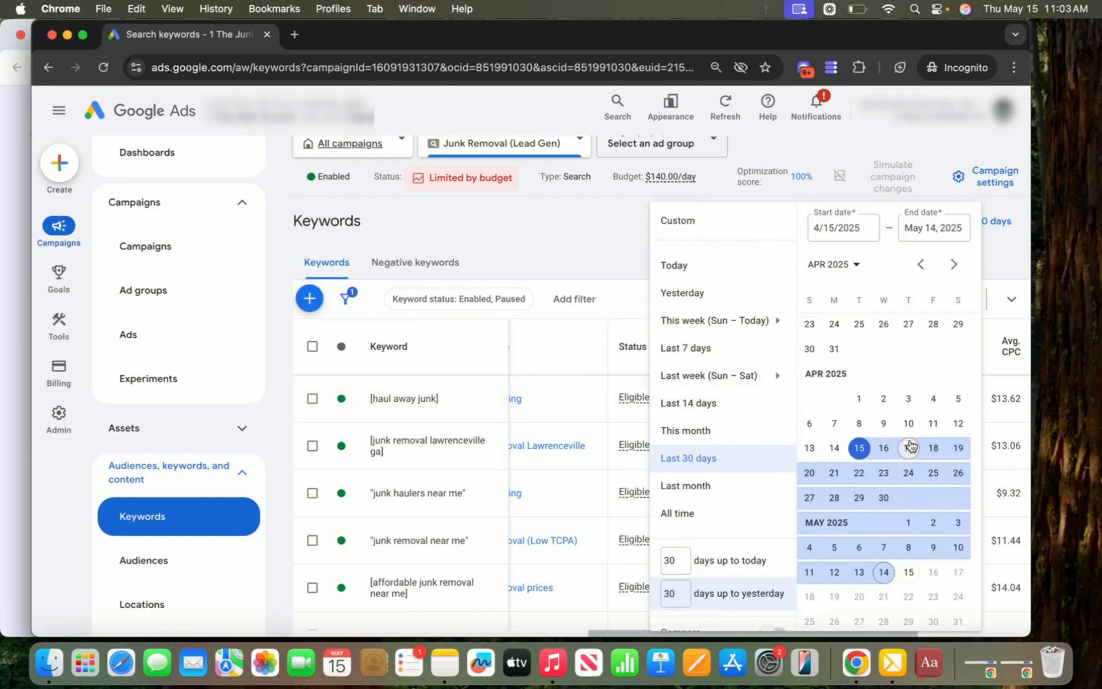
scroll(909, 447, up, 2)
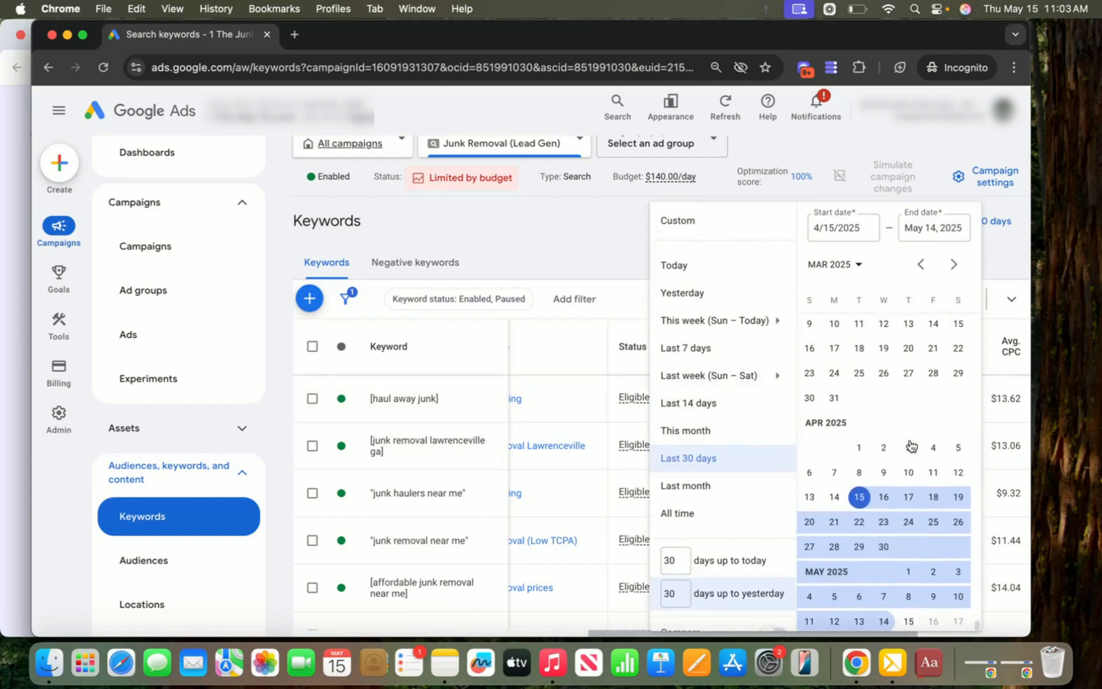
click(958, 332)
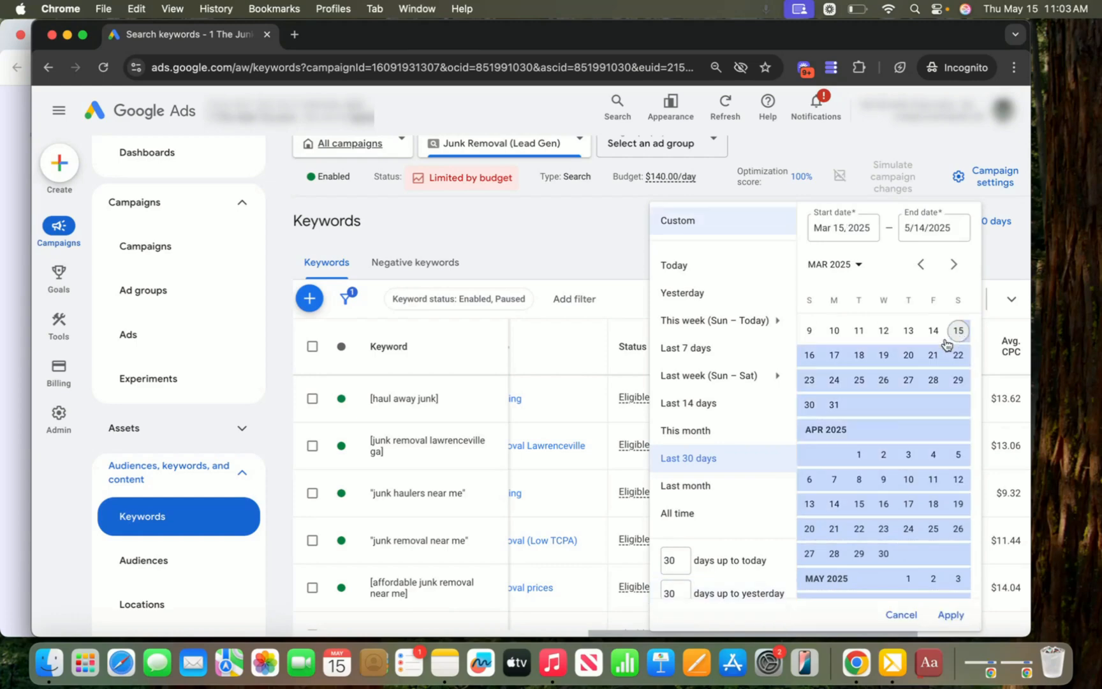
click(948, 617)
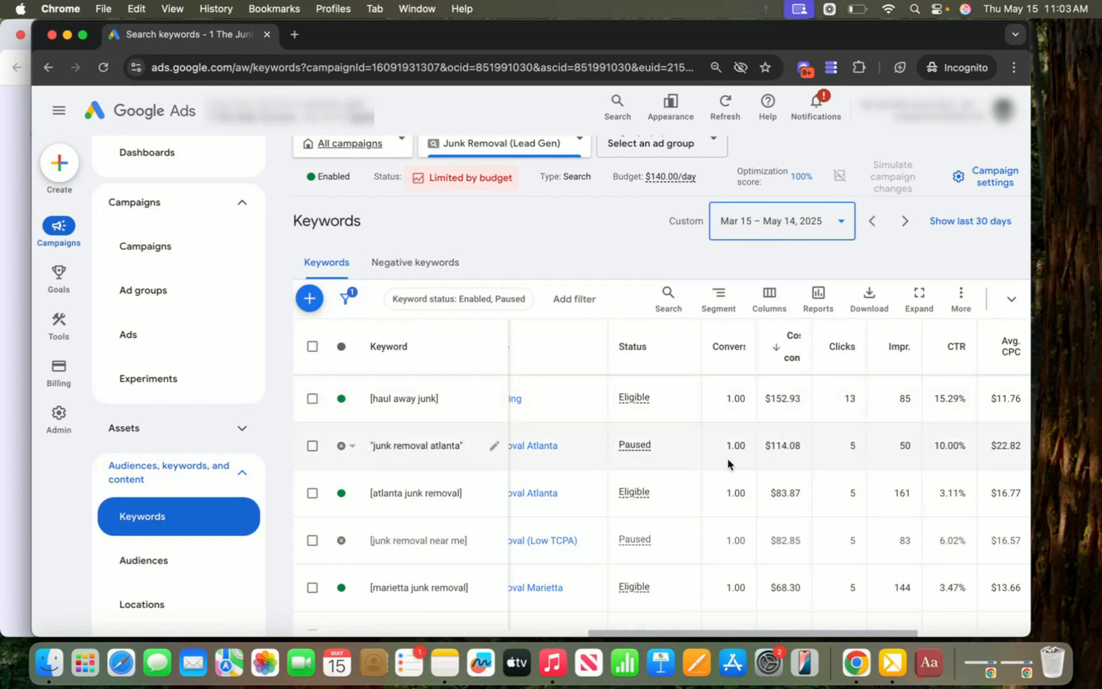
- Pause the exact-match keywords [haul away junk] and [atlanta junk removal]
click(344, 400)
click(356, 437)
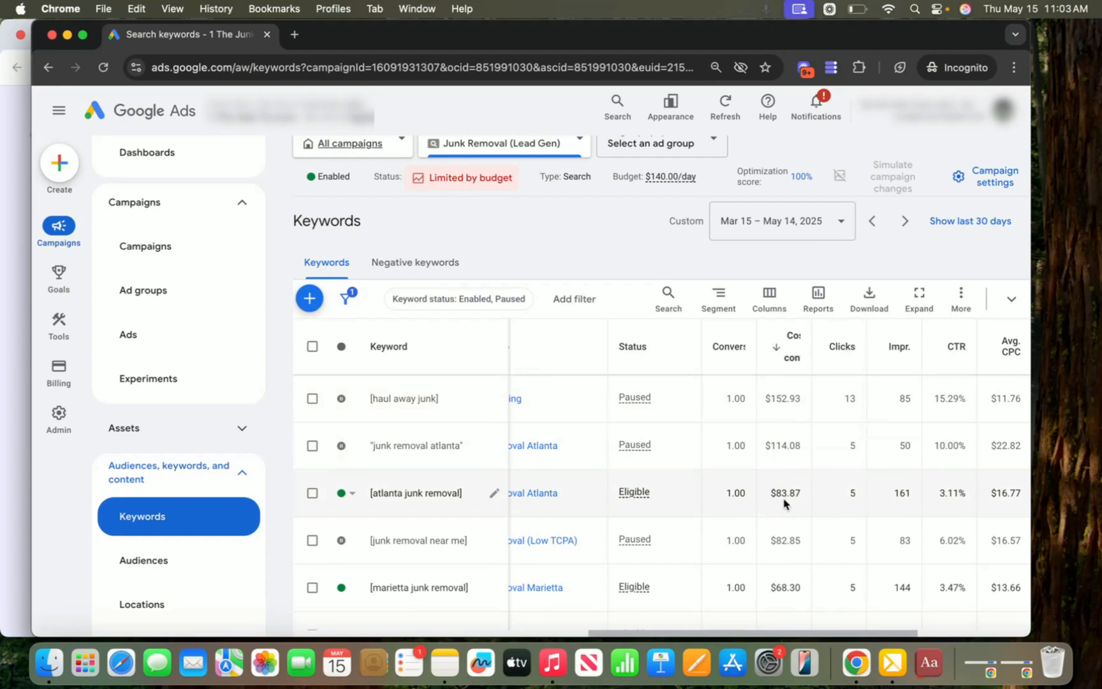
click(345, 497)
click(348, 530)
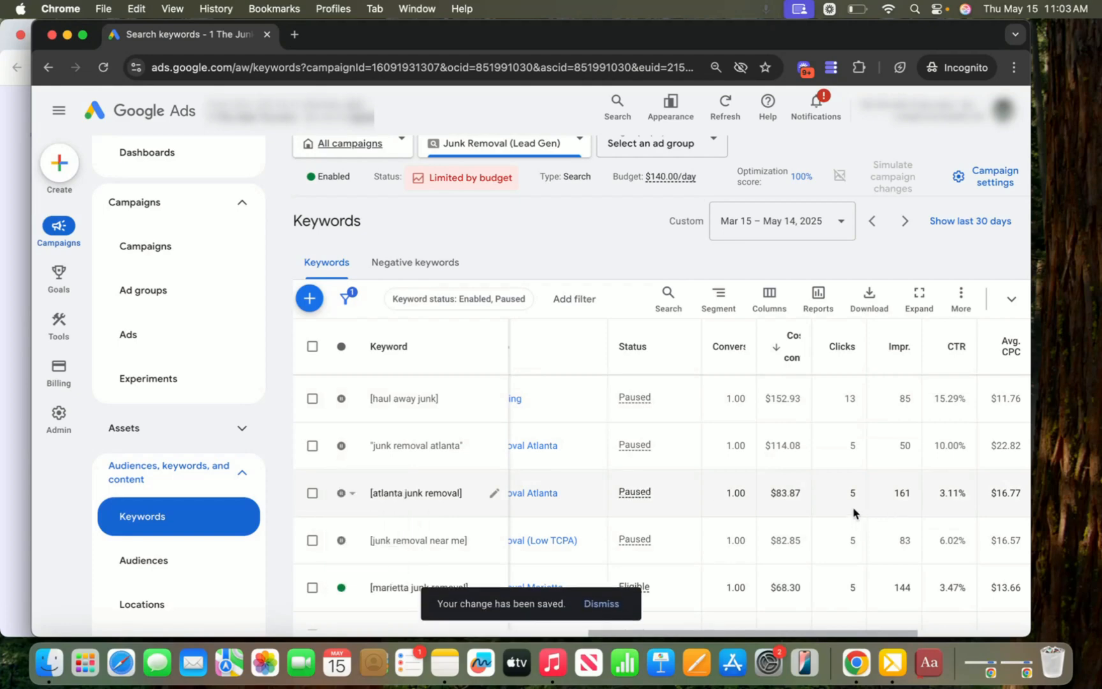
- Sort the keyword list by clicks, highest first
scroll(687, 484, down, 2)
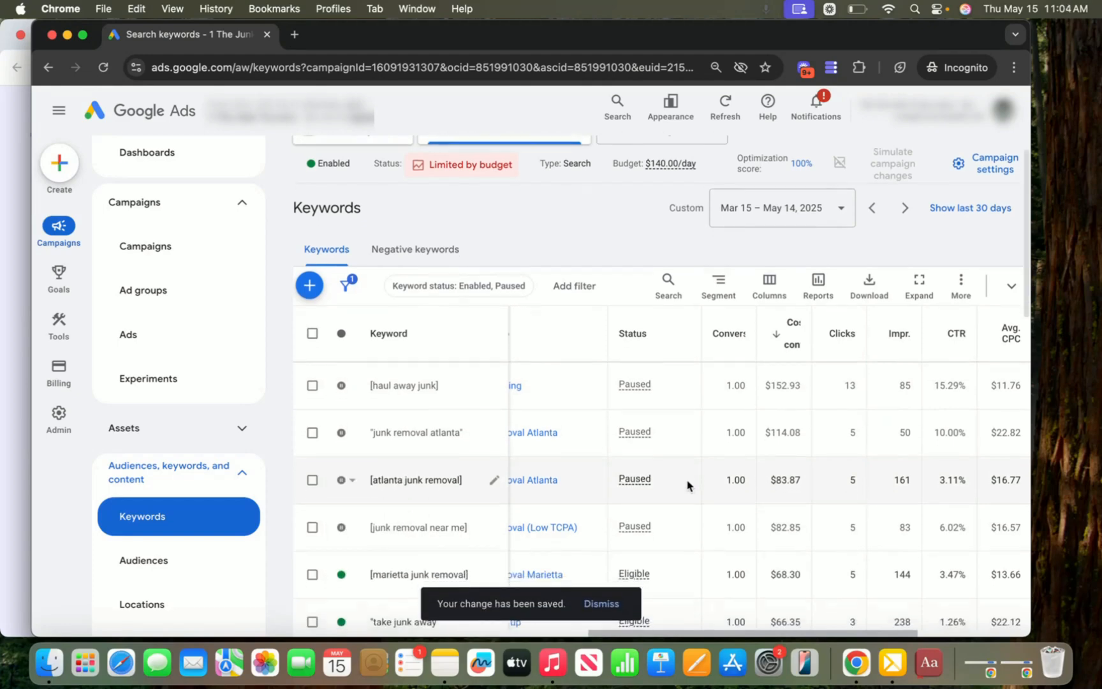
scroll(687, 485, down, 1)
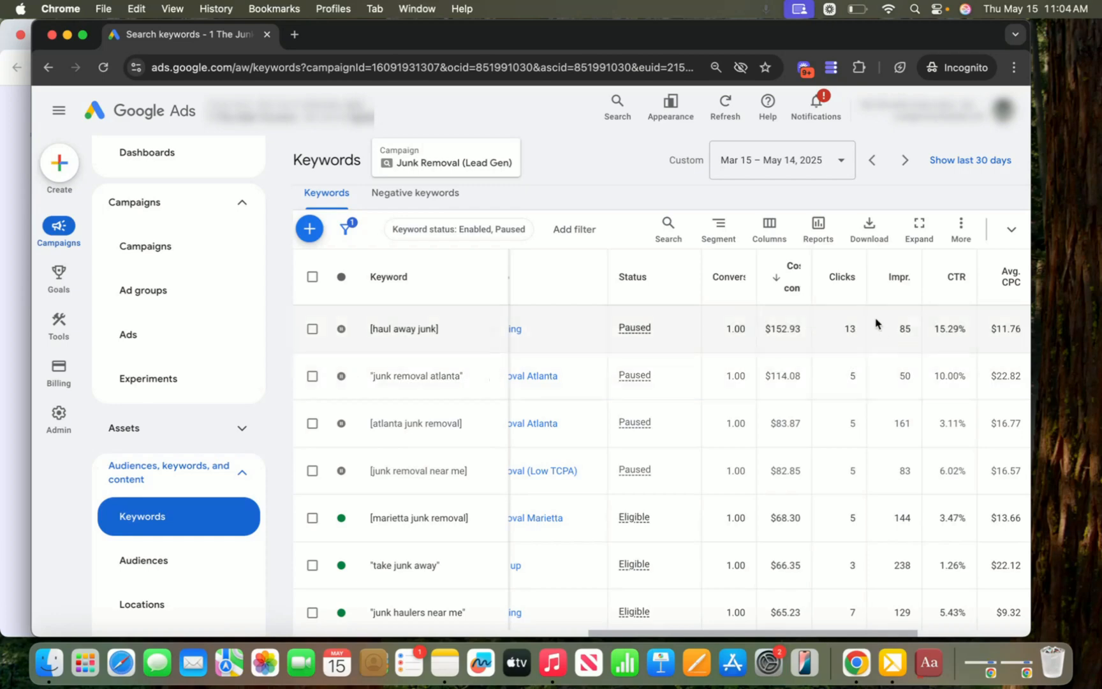
click(842, 296)
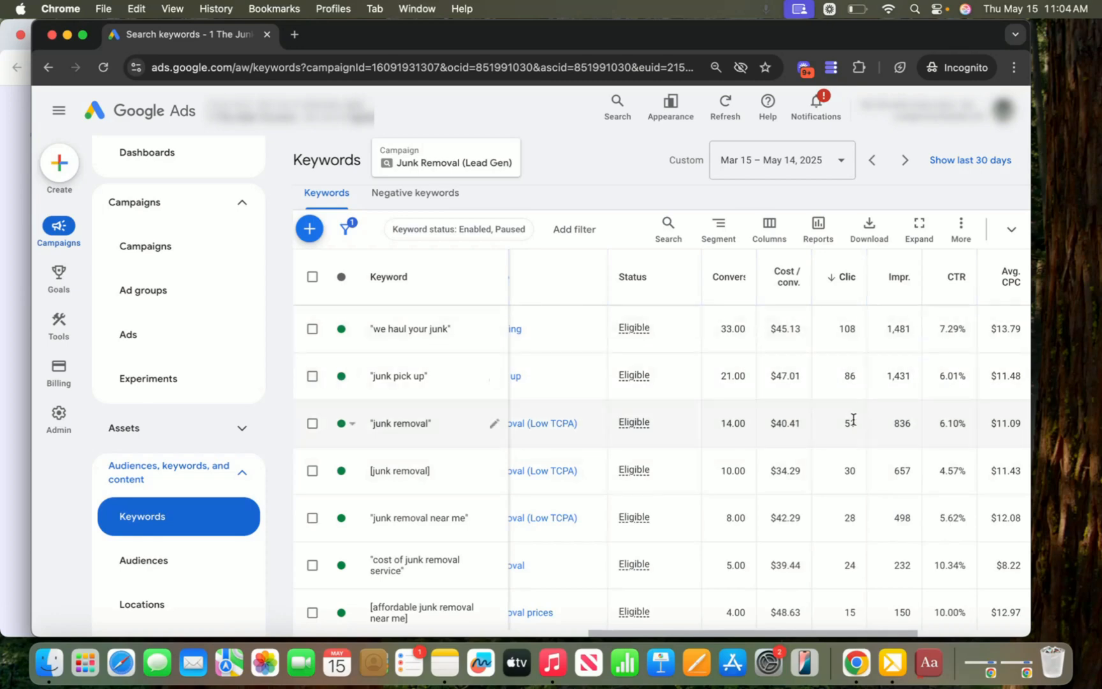
- Check the cost and conversions of the keyword [junk removal cost] and pause it
scroll(854, 420, down, 5)
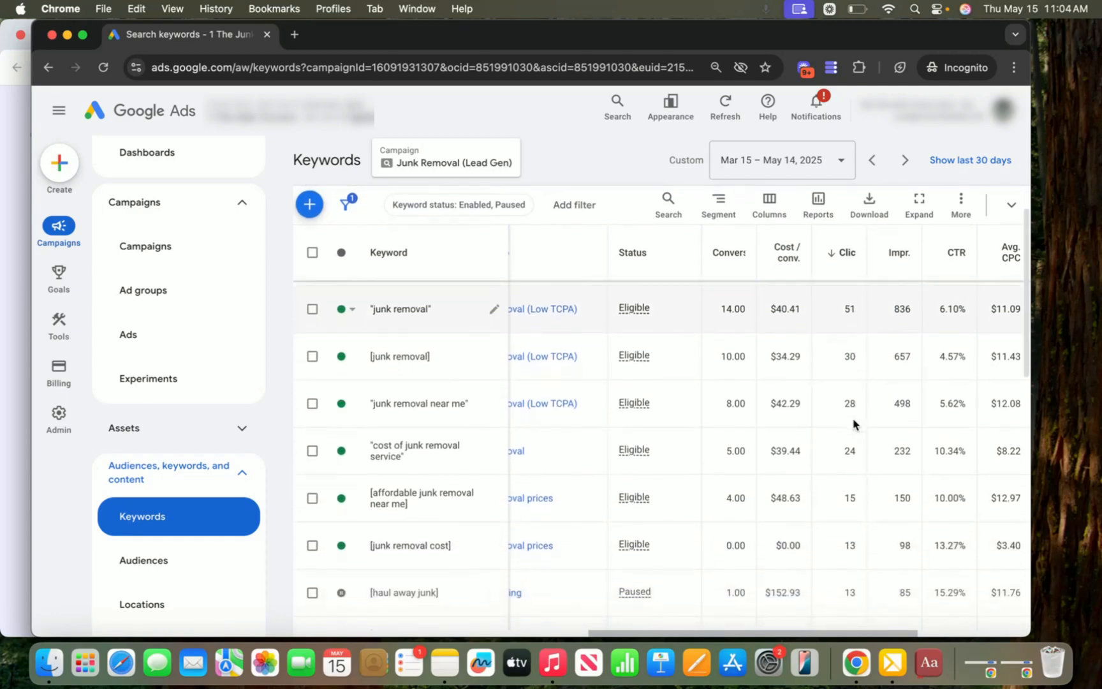
scroll(854, 423, down, 2)
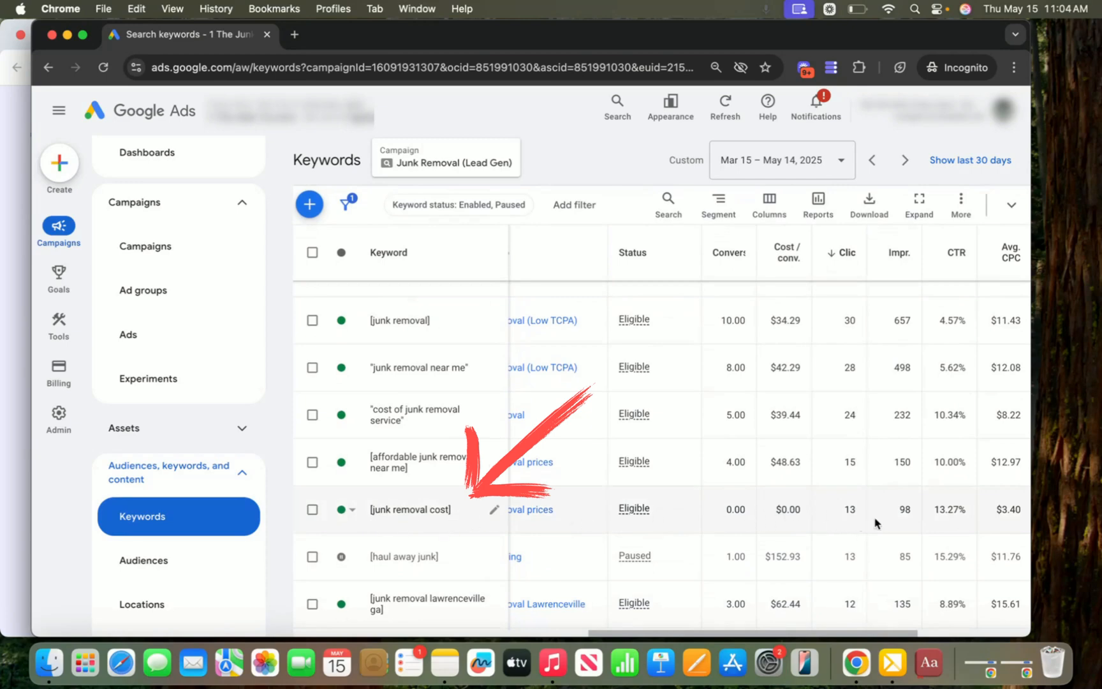
scroll(849, 522, right, 5)
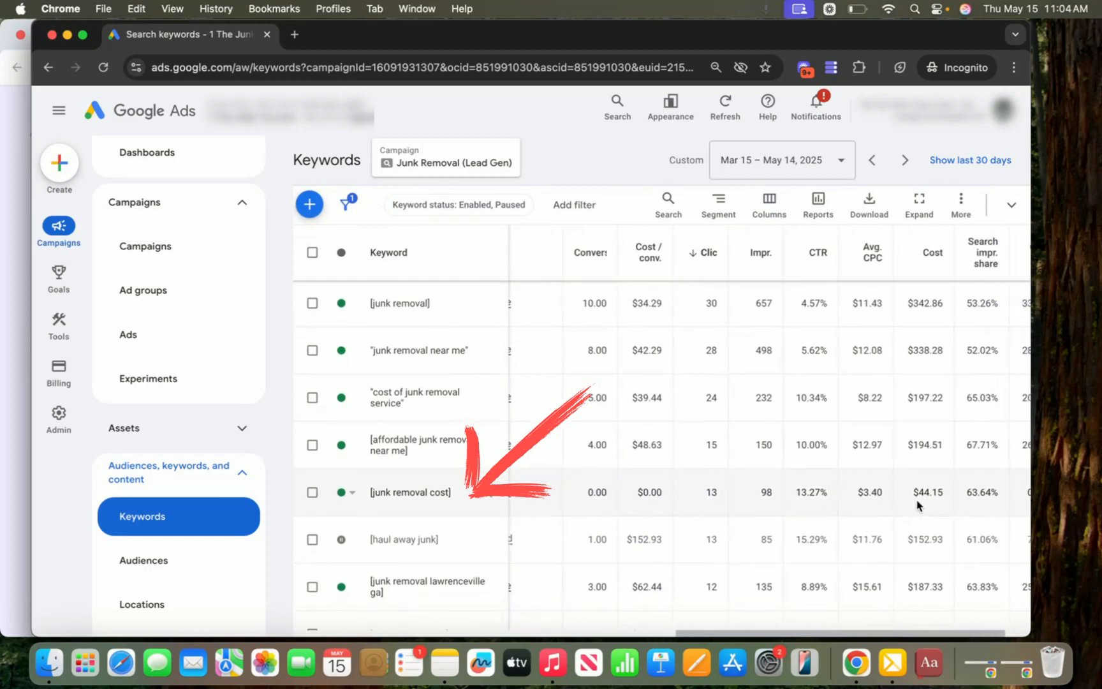
scroll(832, 496, left, 3)
scroll(832, 496, left, 2)
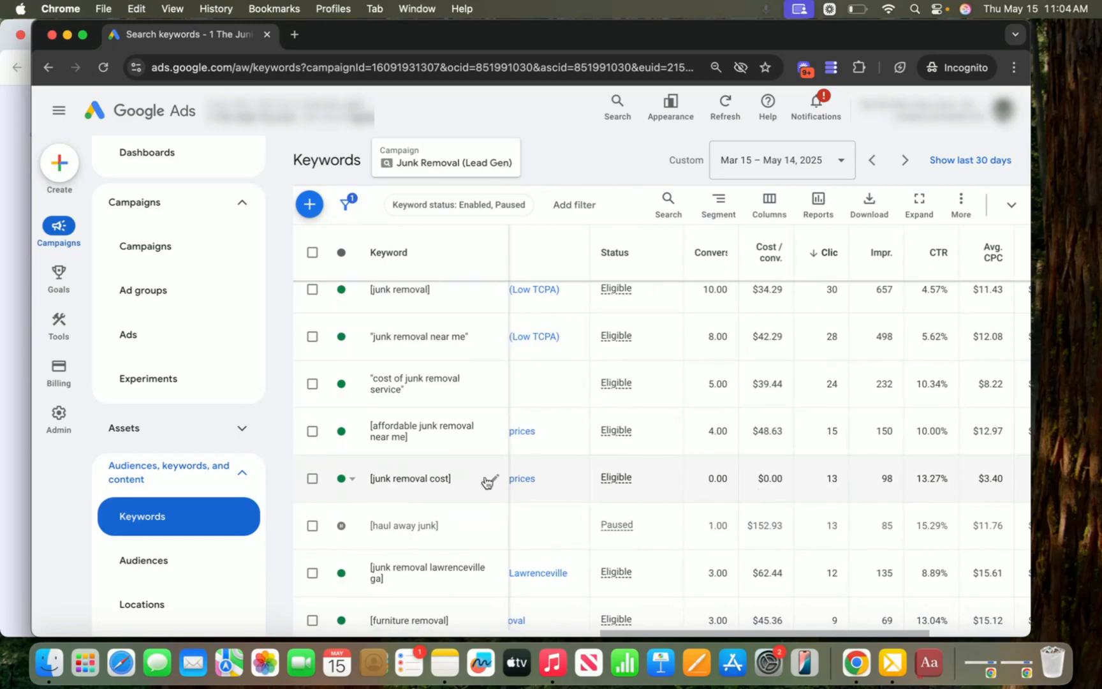
click(345, 480)
click(346, 508)
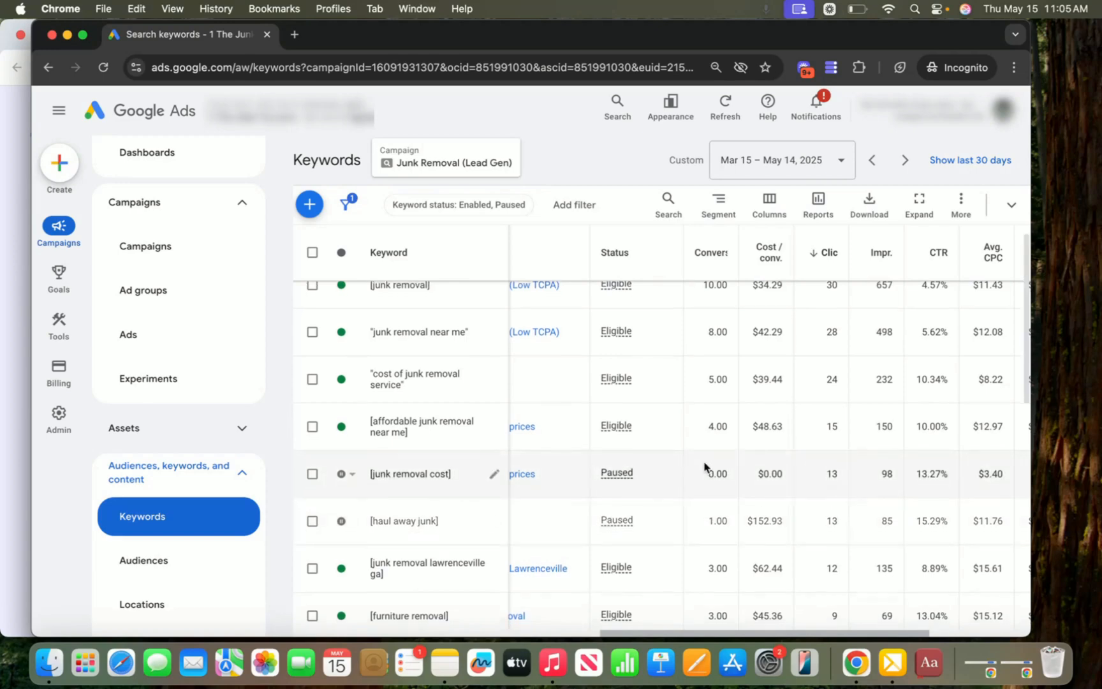
- Open the campaign's advanced bid adjustments and widen the interaction coverage column
scroll(706, 468, down, 1)
scroll(820, 548, down, 4)
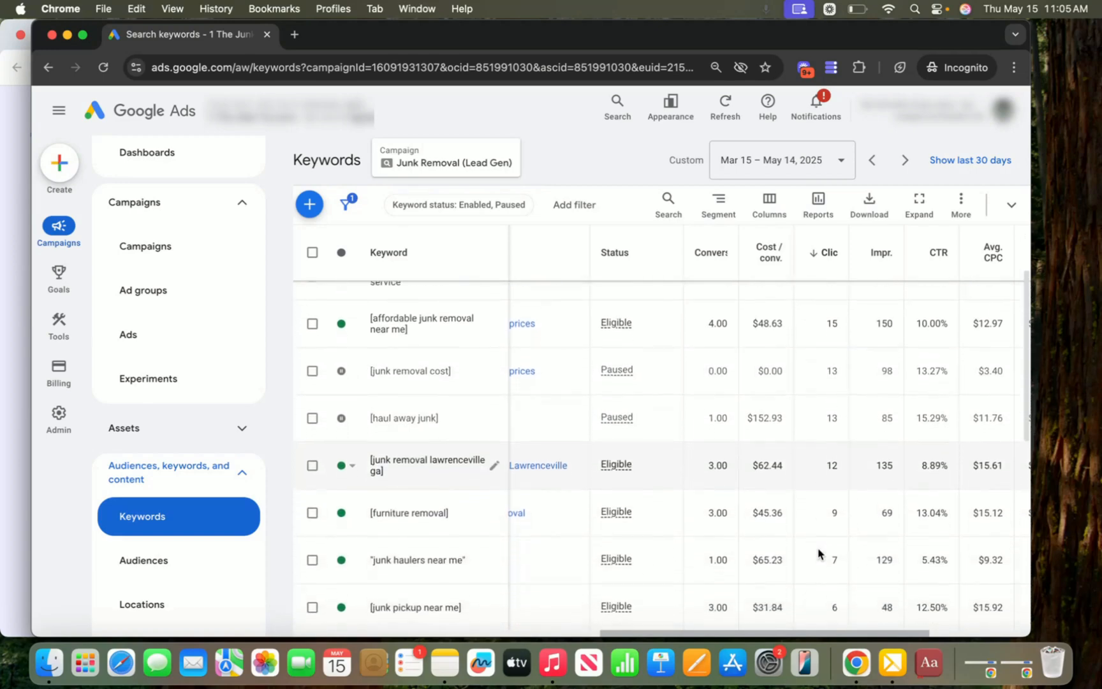
scroll(818, 553, up, 3)
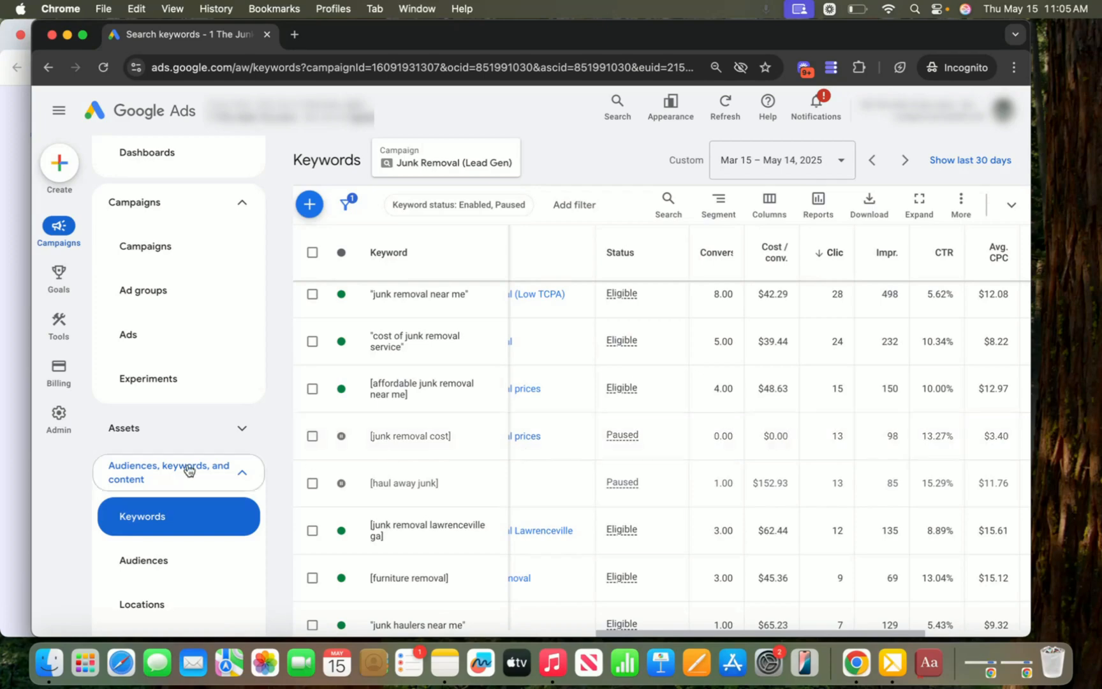
scroll(172, 473, down, 5)
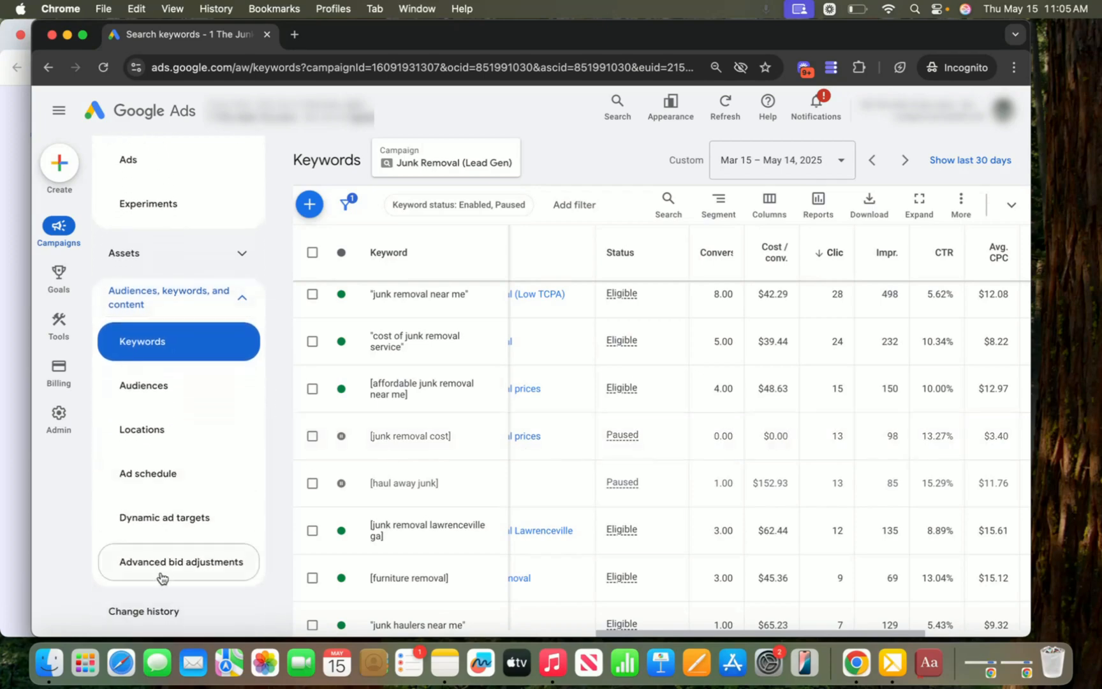
click(186, 569)
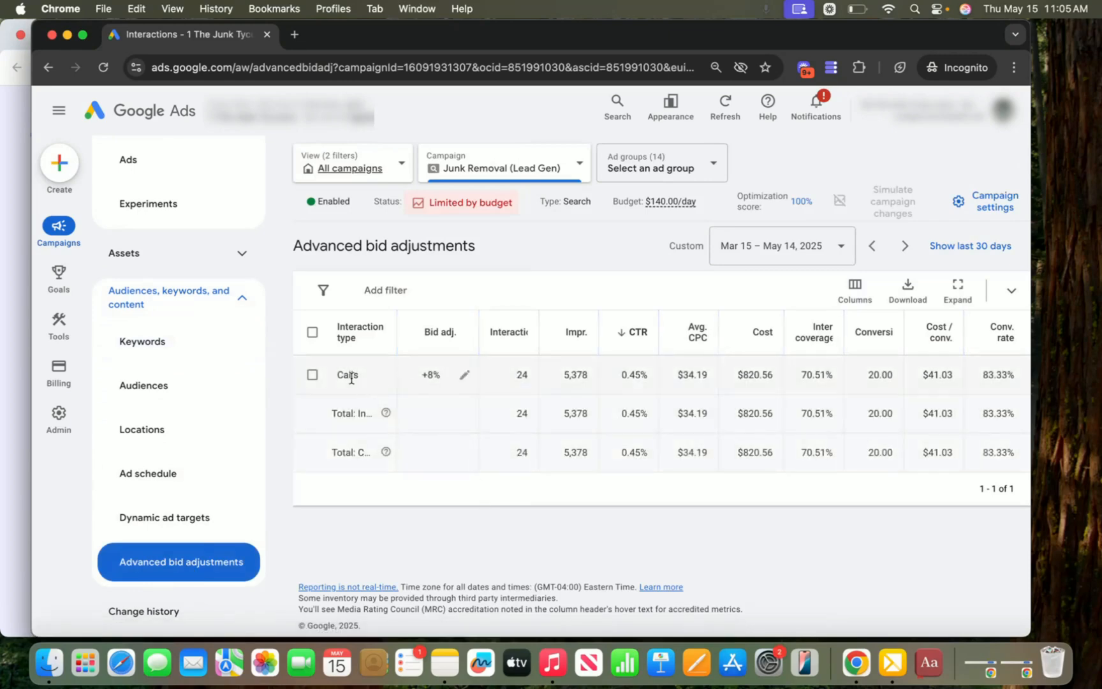
mouse_move(356, 333)
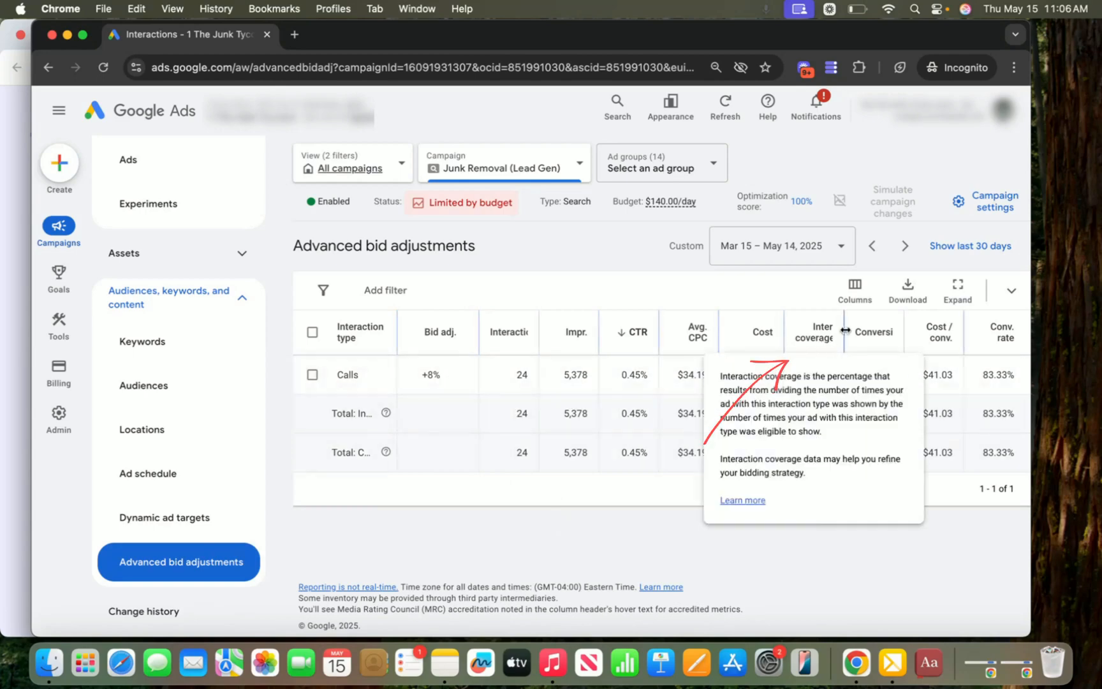
drag(844, 331, 857, 331)
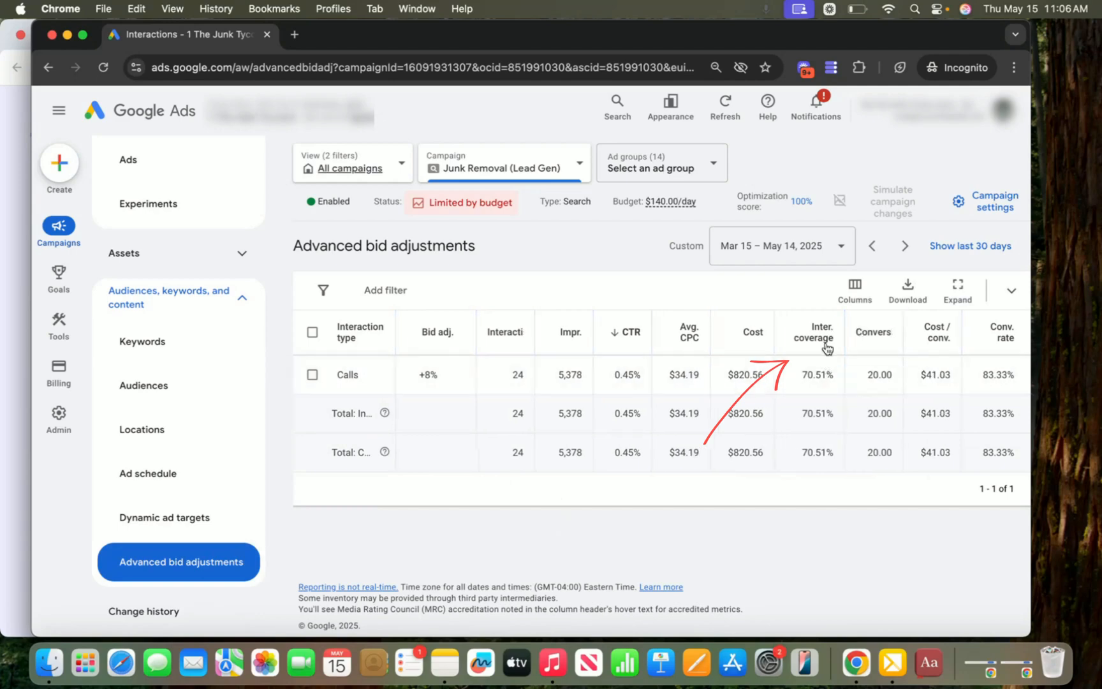
mouse_move(823, 345)
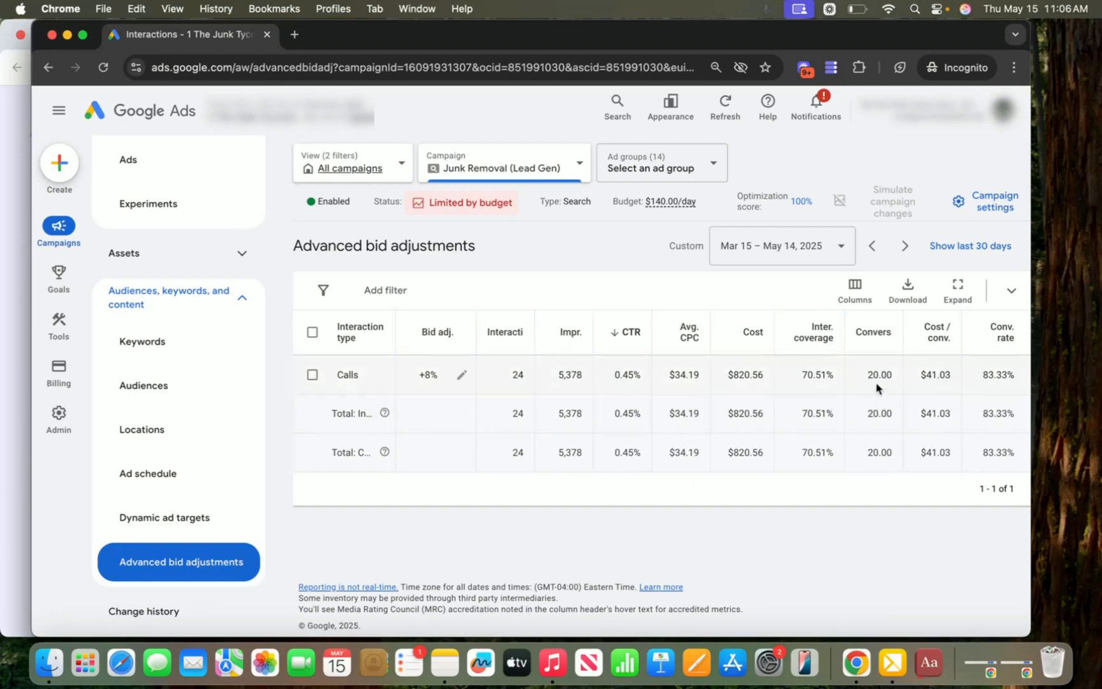
- Switch the date range to the last 30 days and set the Calls bid adjustment to a 10% increase
click(842, 247)
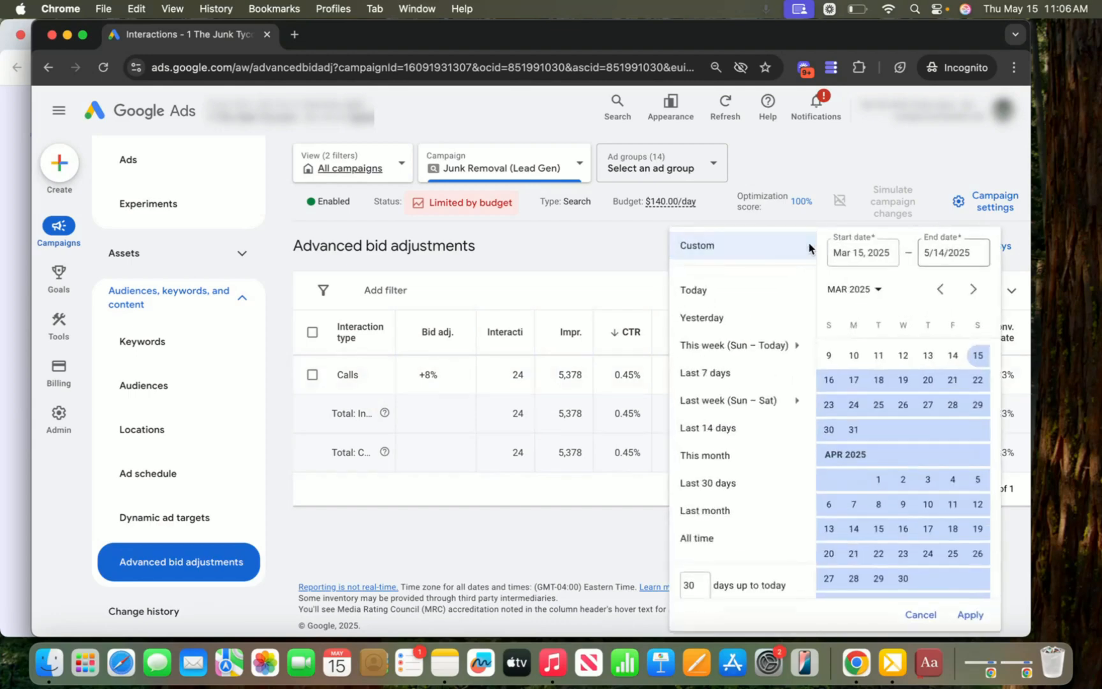
click(710, 485)
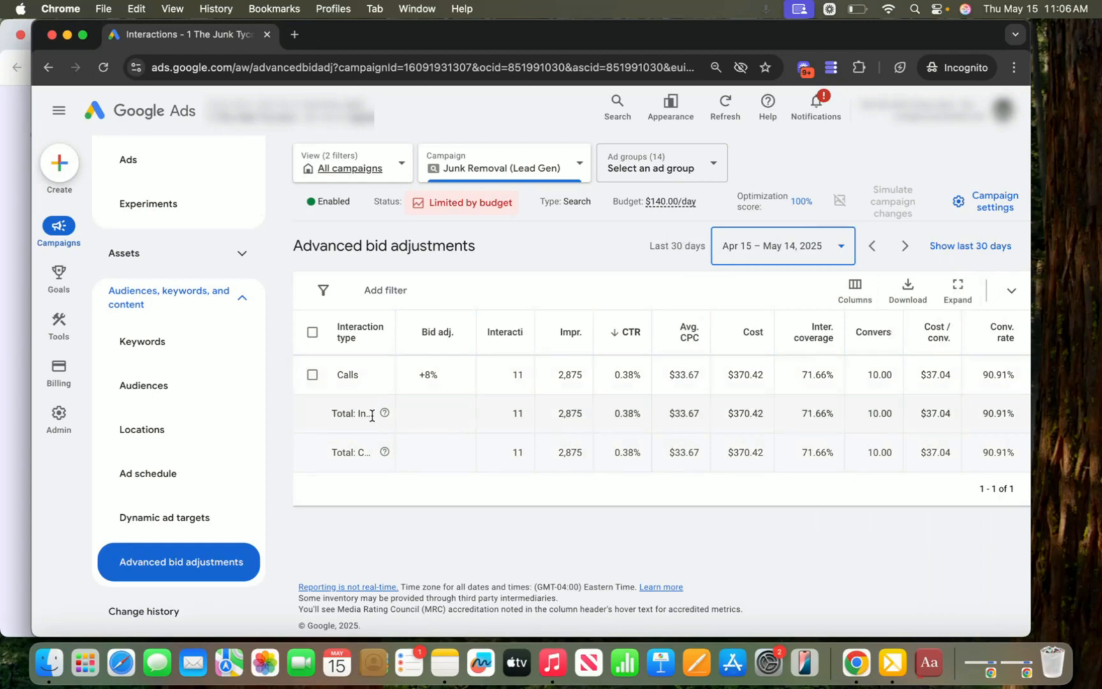
click(462, 376)
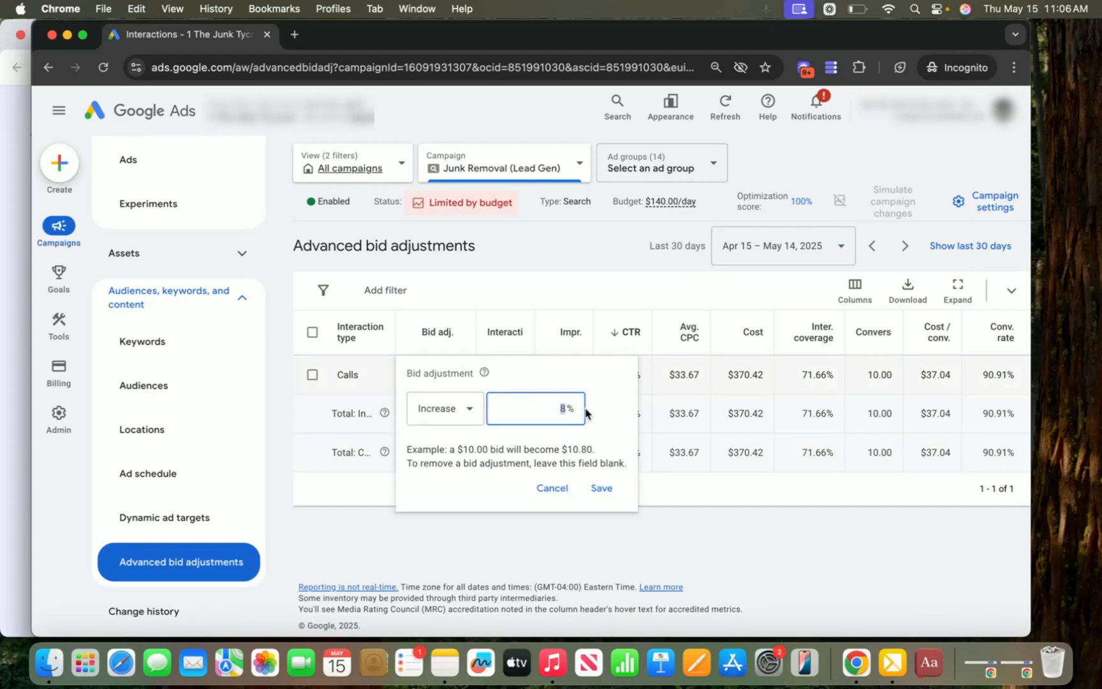
text(10)
click(601, 489)
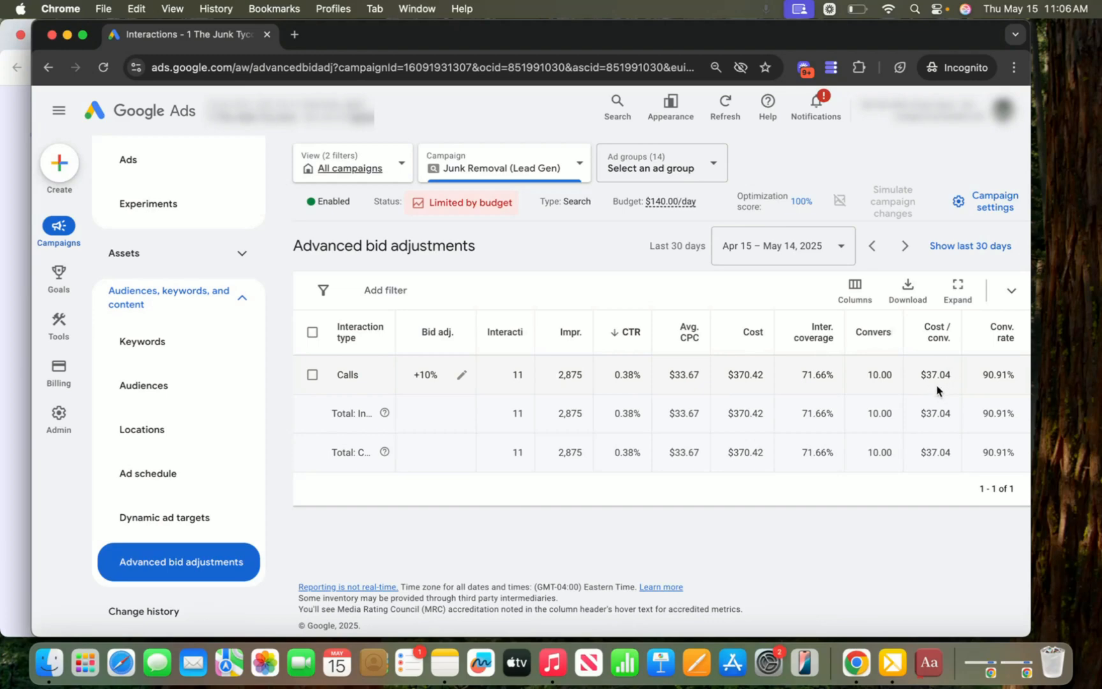
click(465, 377)
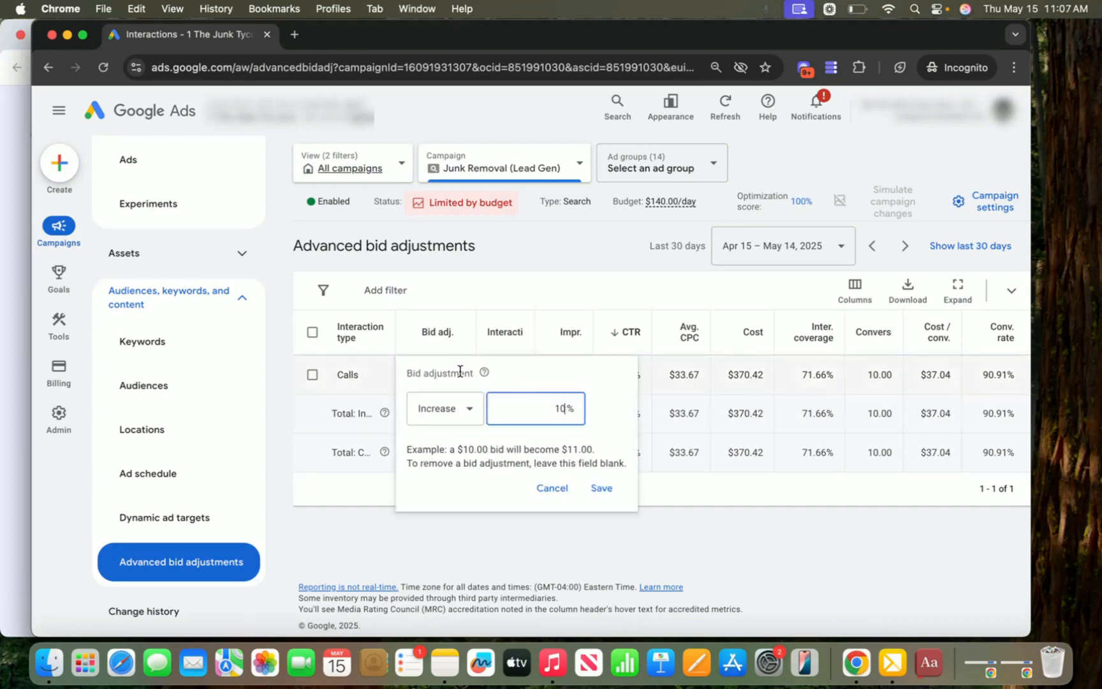
click(442, 416)
click(441, 418)
click(442, 412)
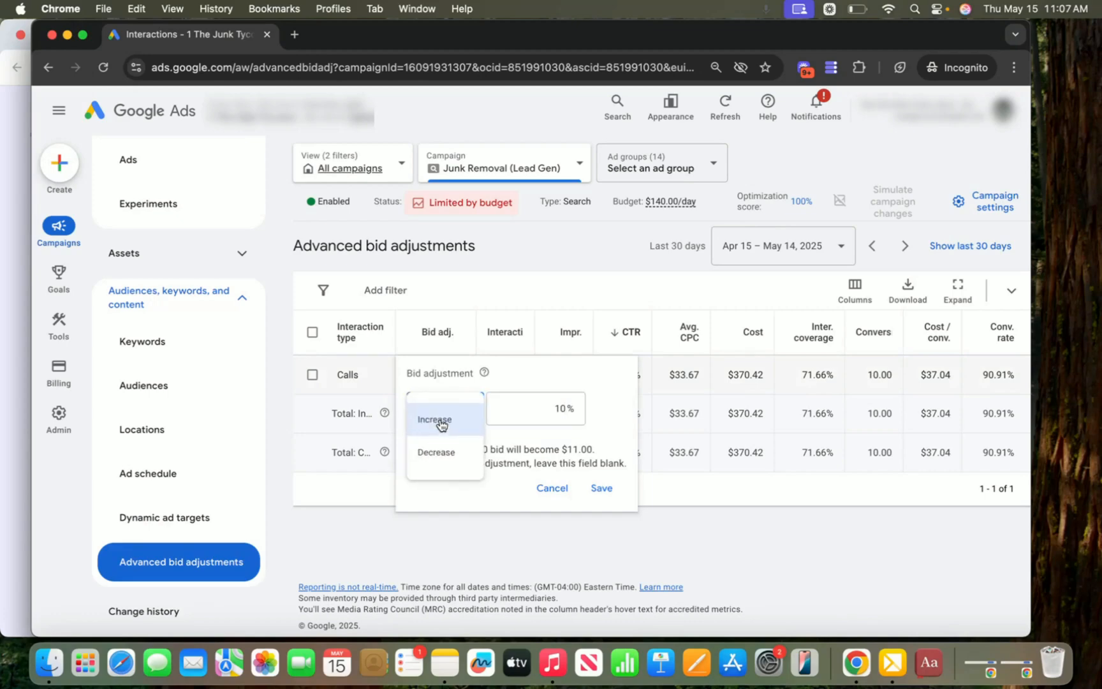
click(437, 453)
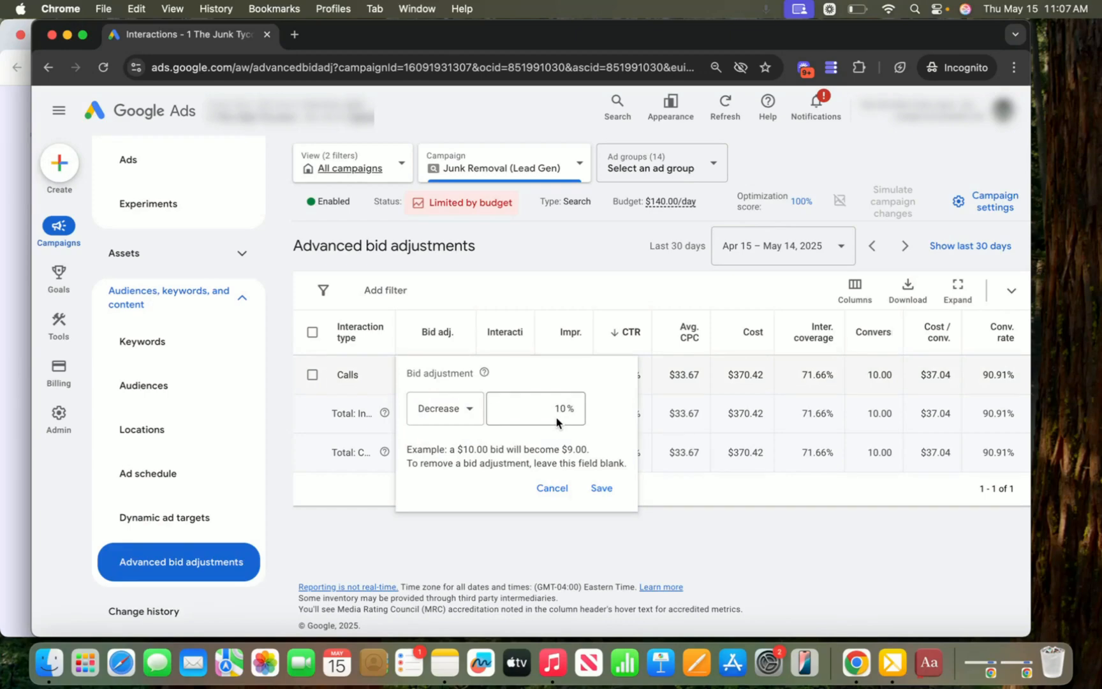
click(554, 491)
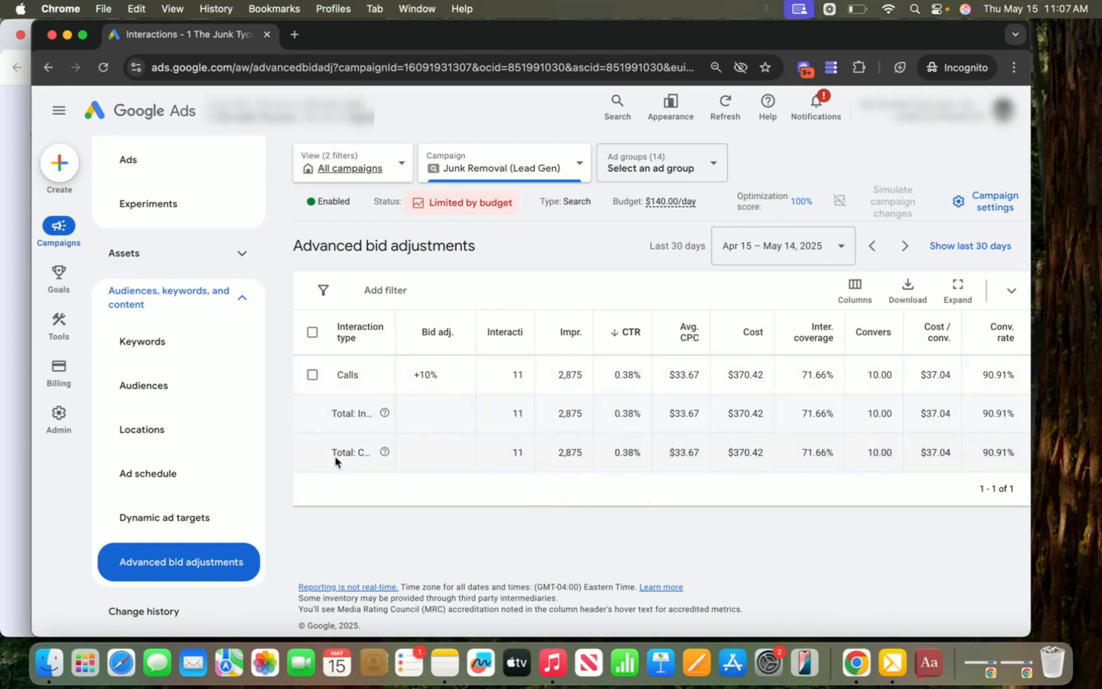
- Open the campaign's report on when and where ads showed and review the bid adjustments and conversions by device
scroll(196, 462, up, 8)
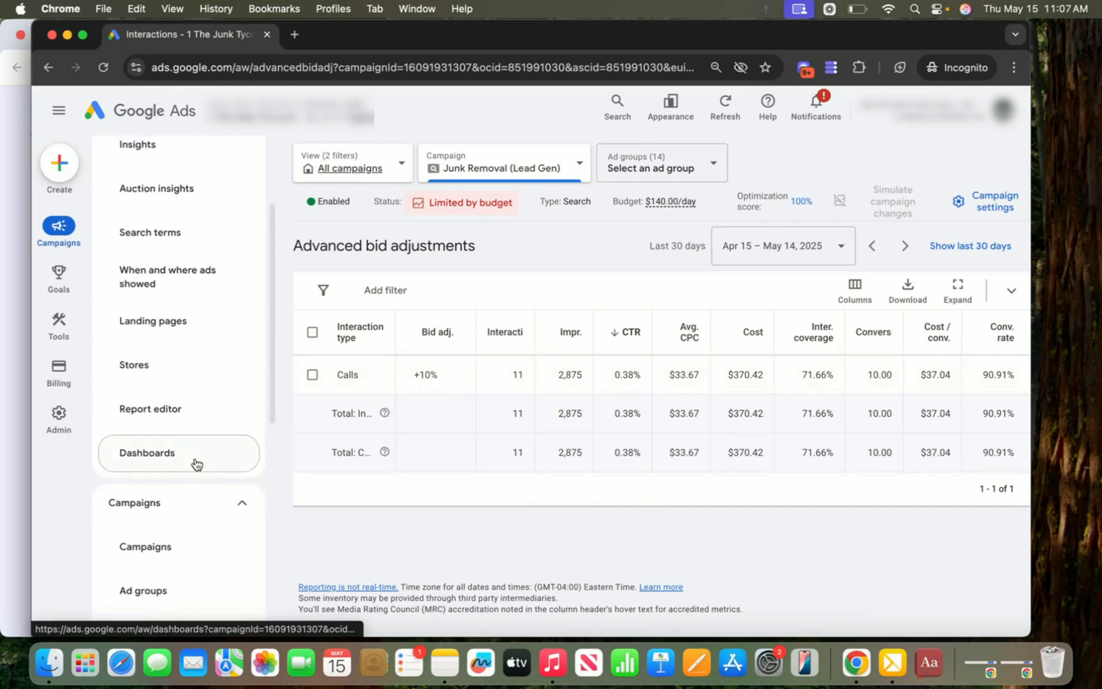
scroll(196, 460, up, 2)
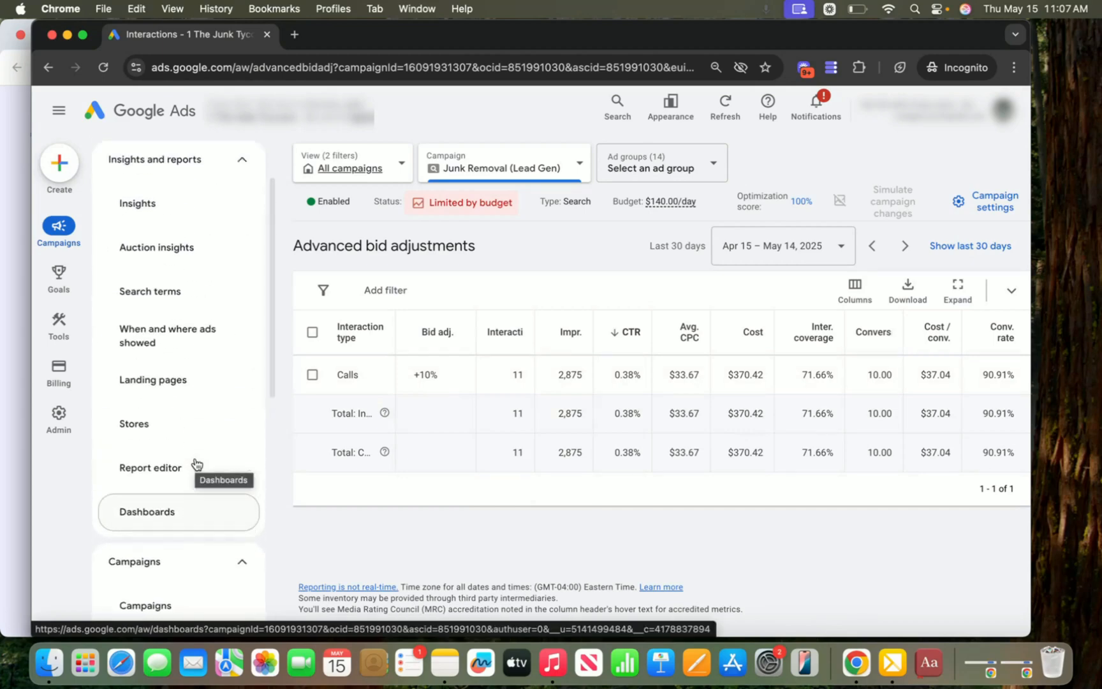
click(165, 341)
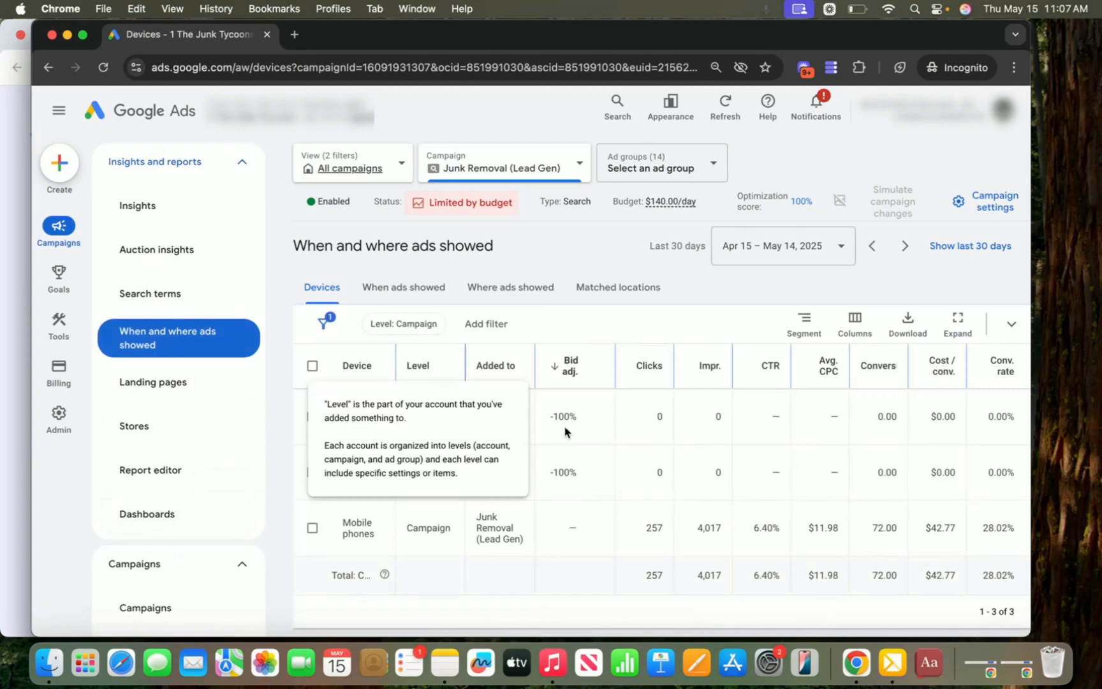
scroll(635, 491, down, 1)
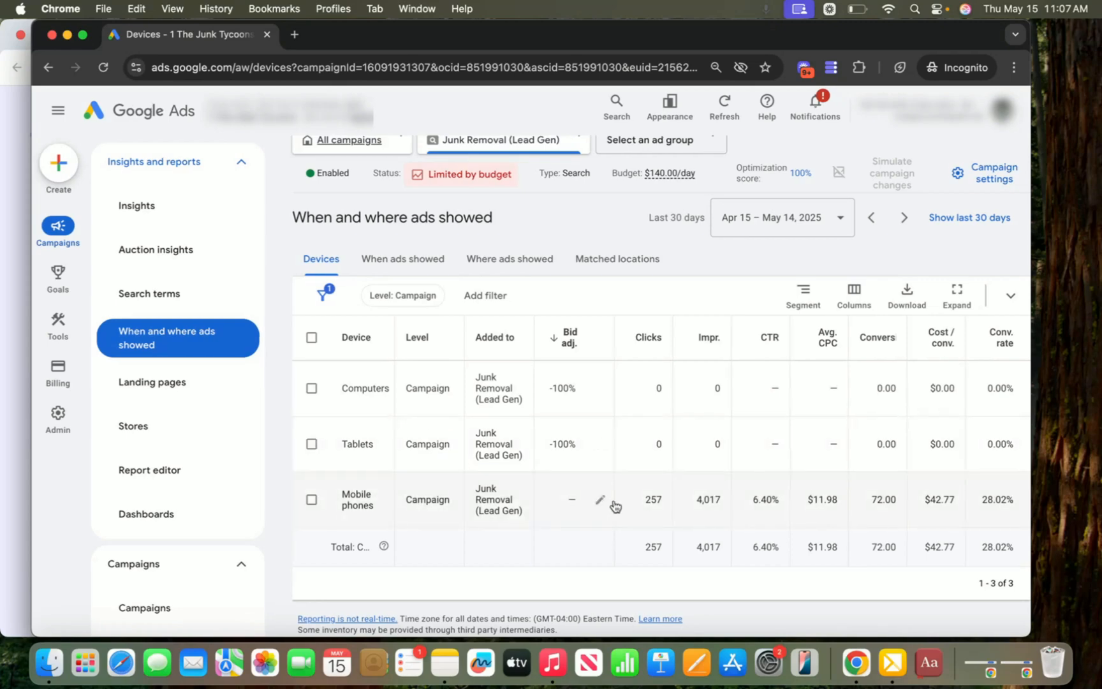
scroll(615, 504, down, 1)
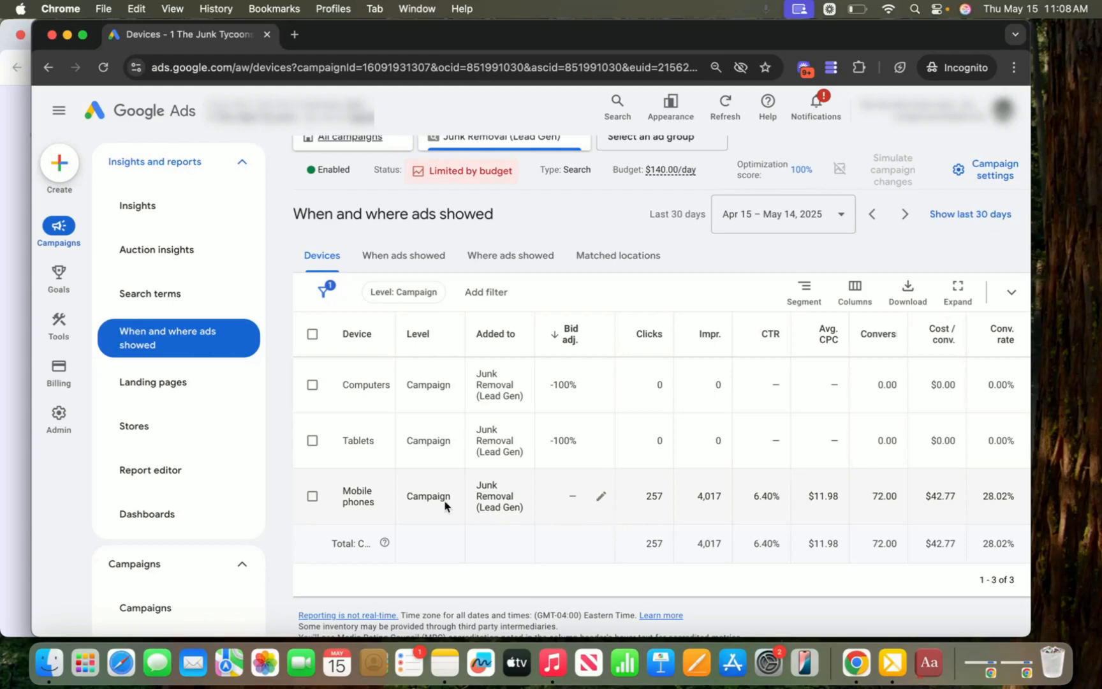
- Open the campaign's search terms report and remove all saved keywords from the keywordme list
click(180, 295)
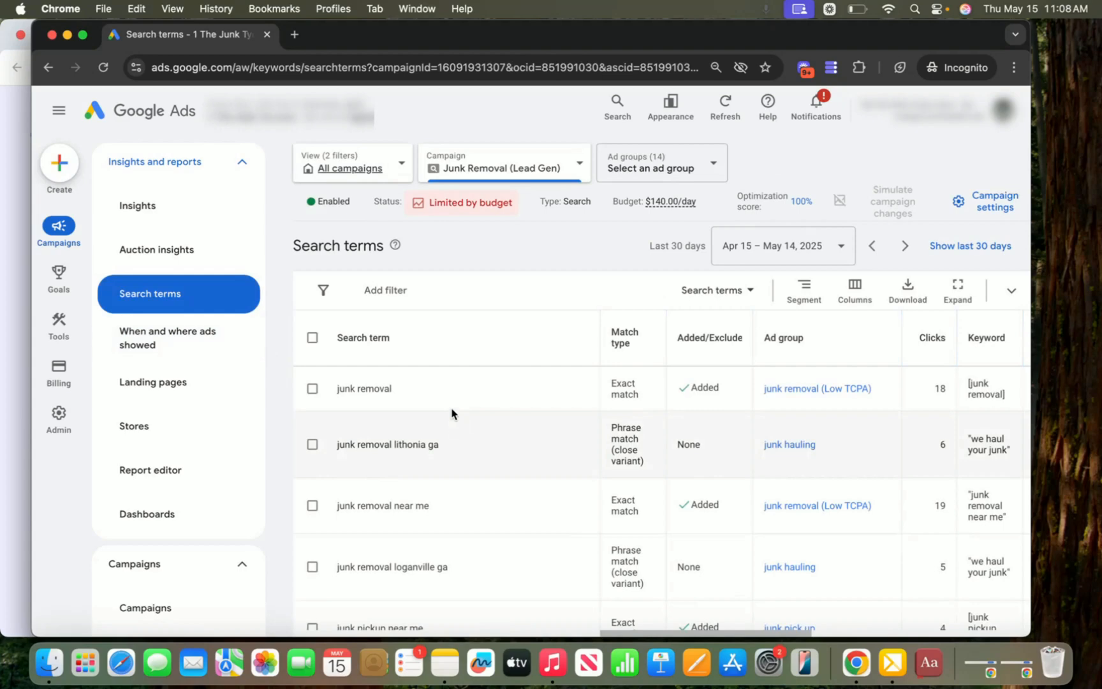
click(832, 66)
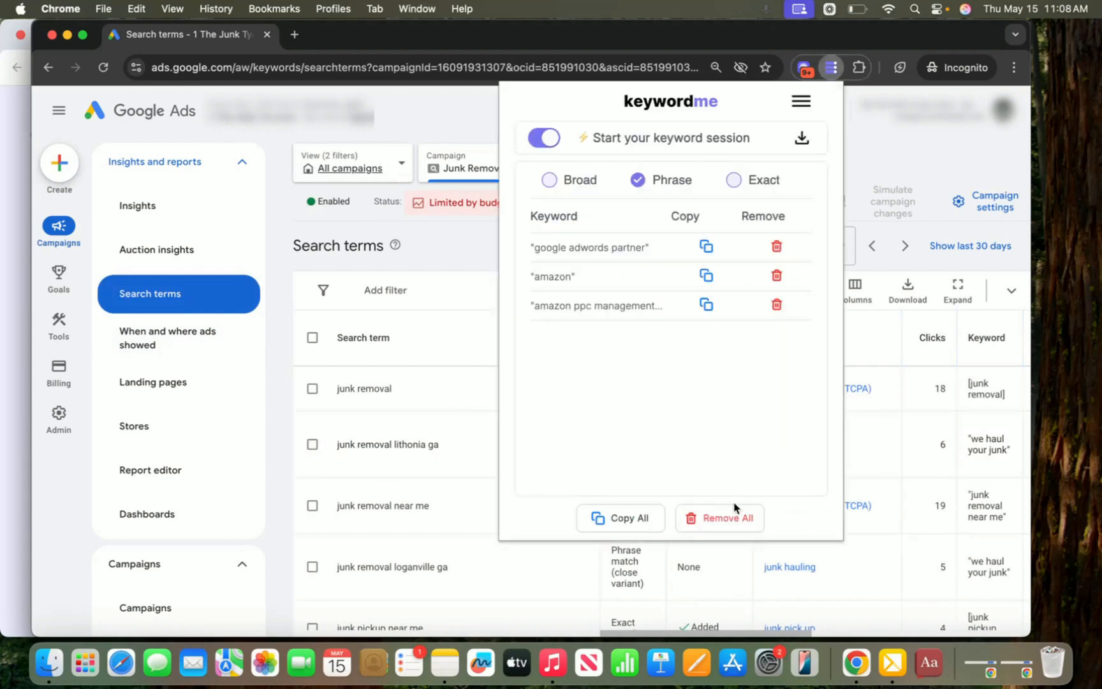
click(722, 522)
click(884, 160)
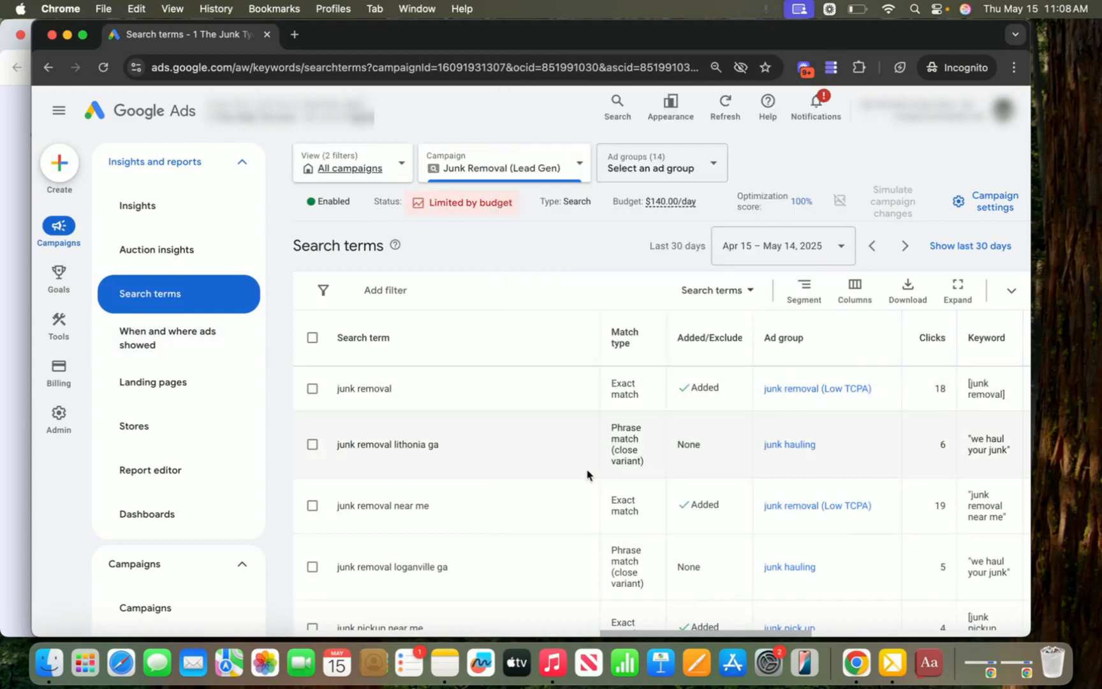
- Collect "forest park" from the search term "junk removal forest park" as a phrase-match keyword and check it in the keywordme list
scroll(587, 475, down, 3)
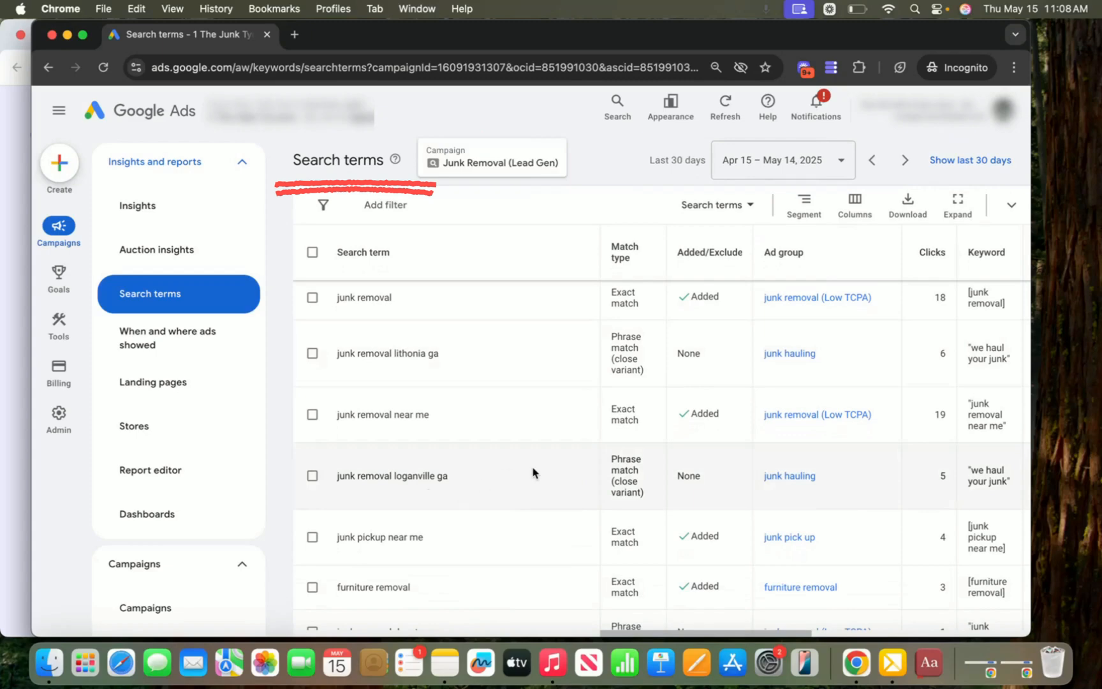
scroll(533, 472, down, 5)
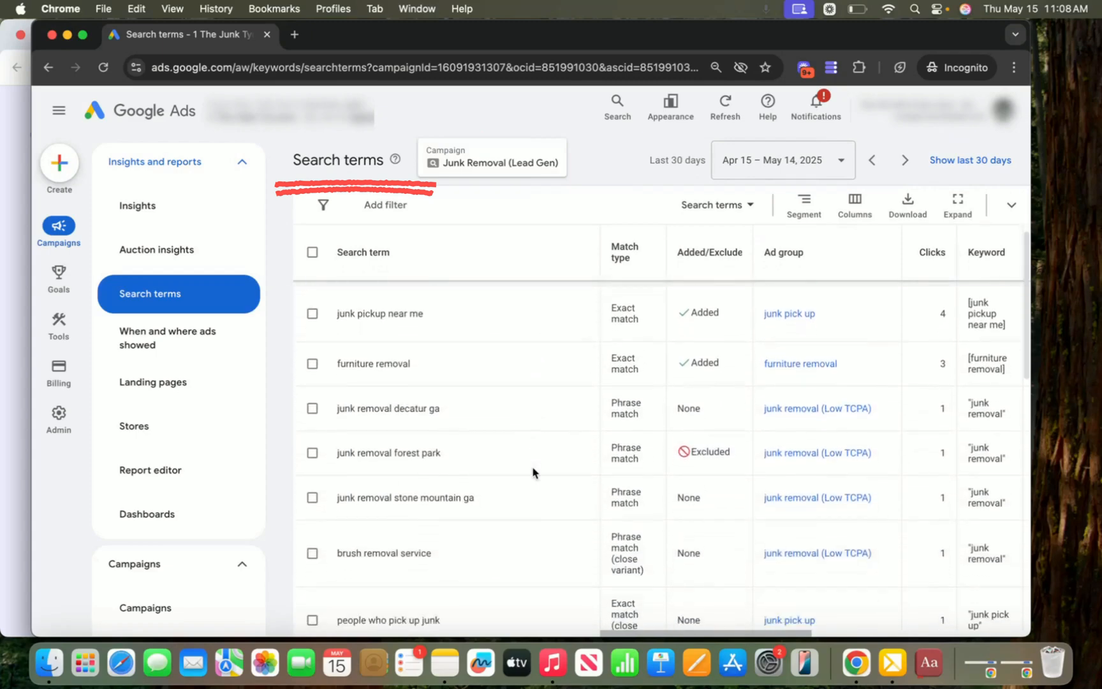
scroll(534, 472, down, 1)
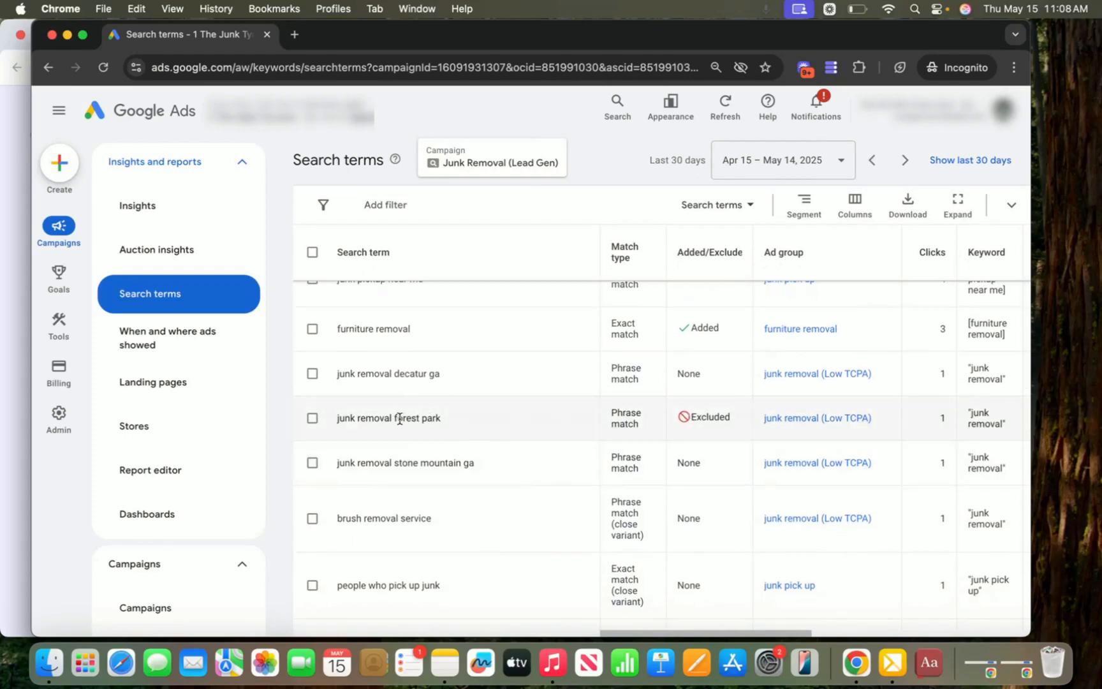
drag(395, 417, 441, 419)
click(833, 72)
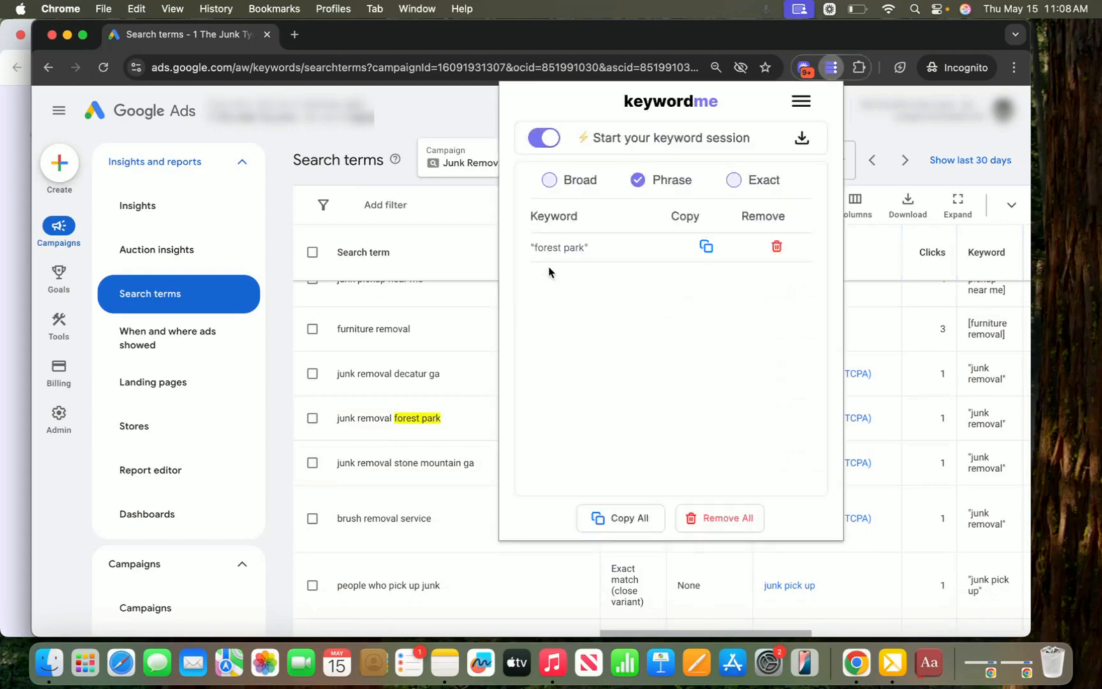
click(885, 234)
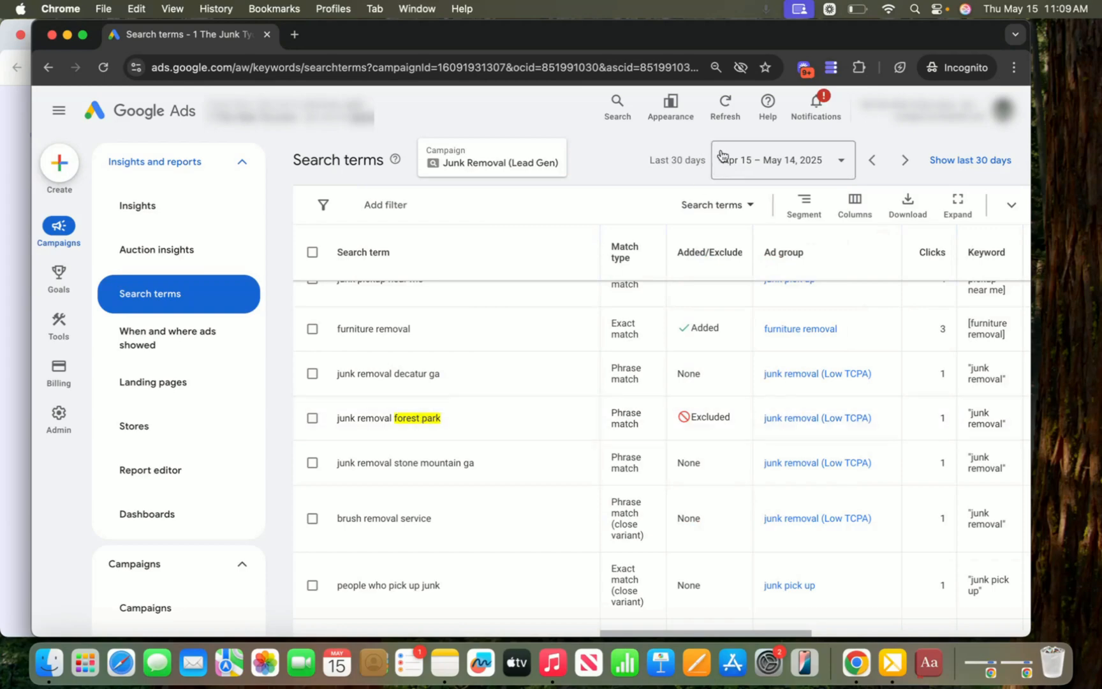
click(832, 68)
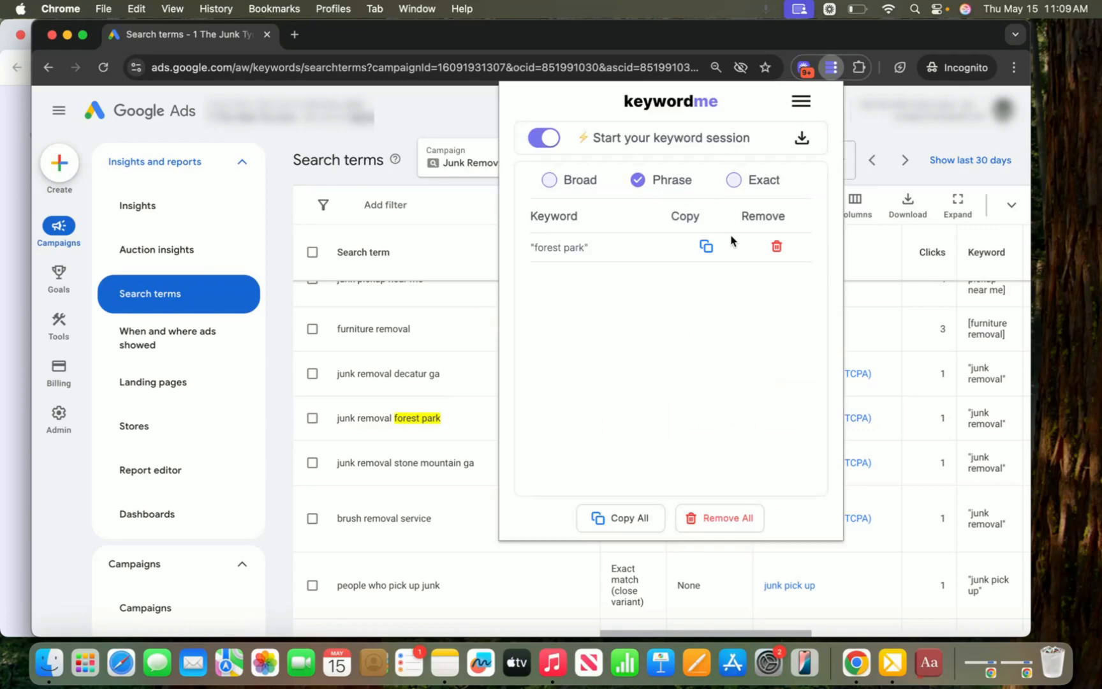
click(881, 178)
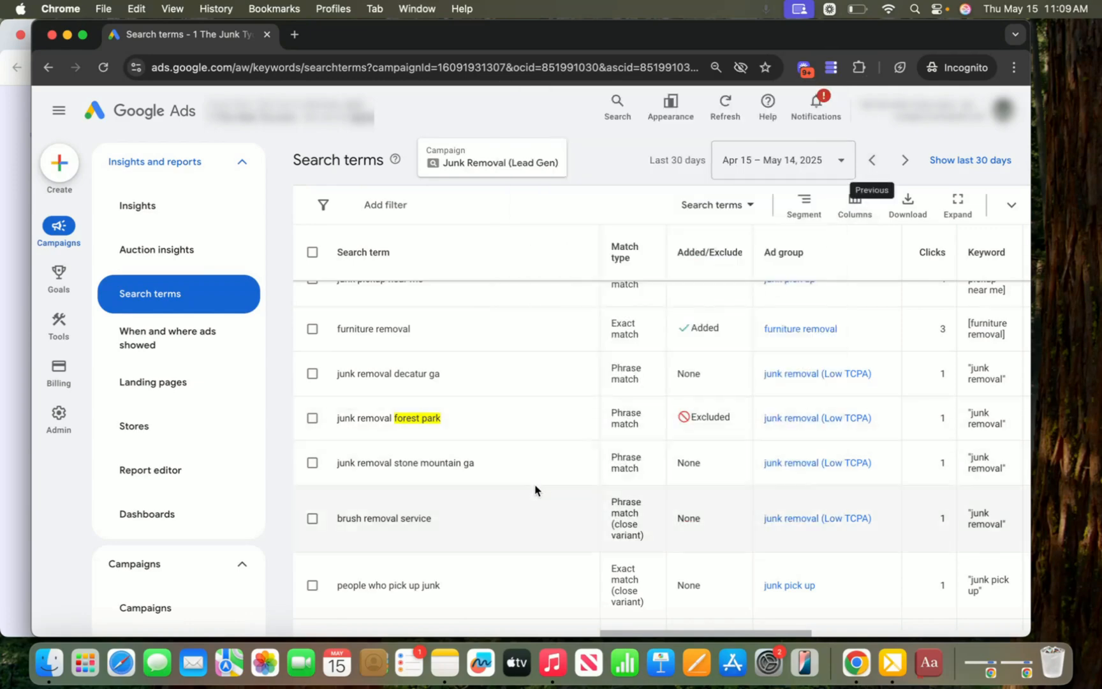
- Collect the word "treadmill" from the search term "treadmill removal cost" for the keywordme list
scroll(536, 490, down, 5)
scroll(536, 490, down, 5)
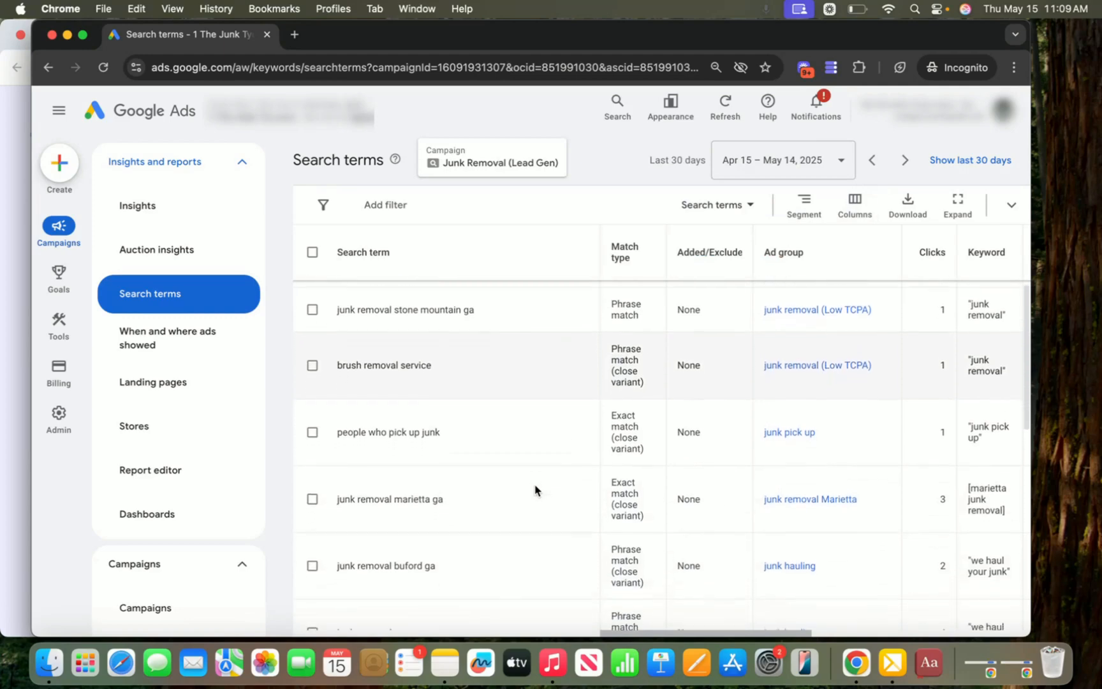
scroll(536, 490, down, 7)
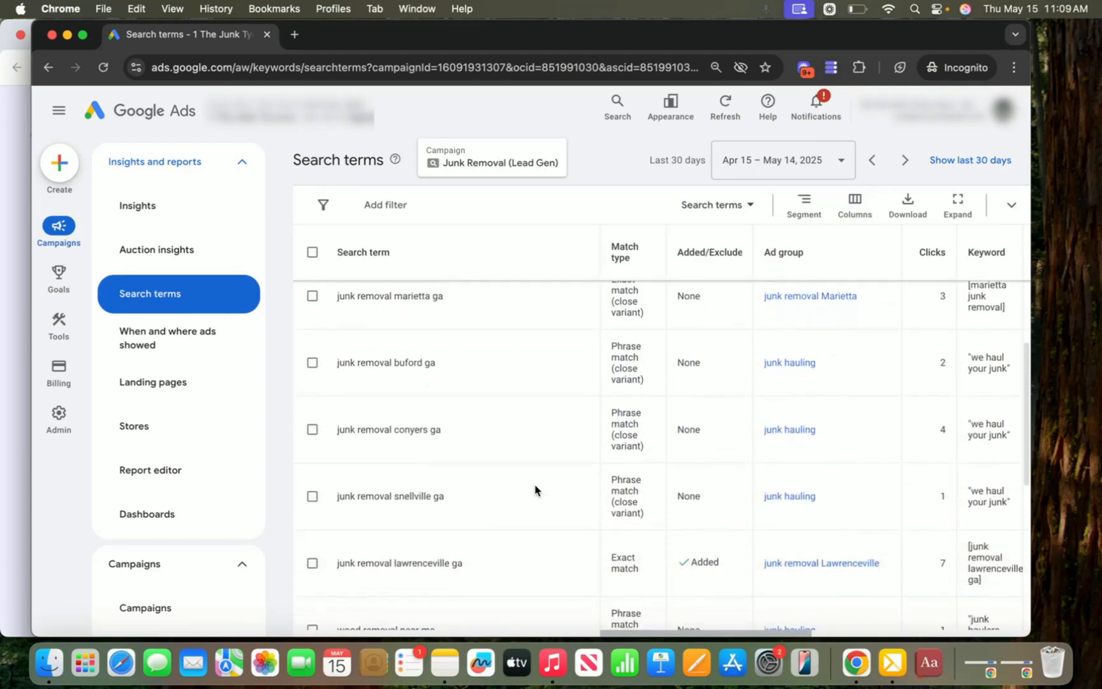
scroll(535, 490, down, 5)
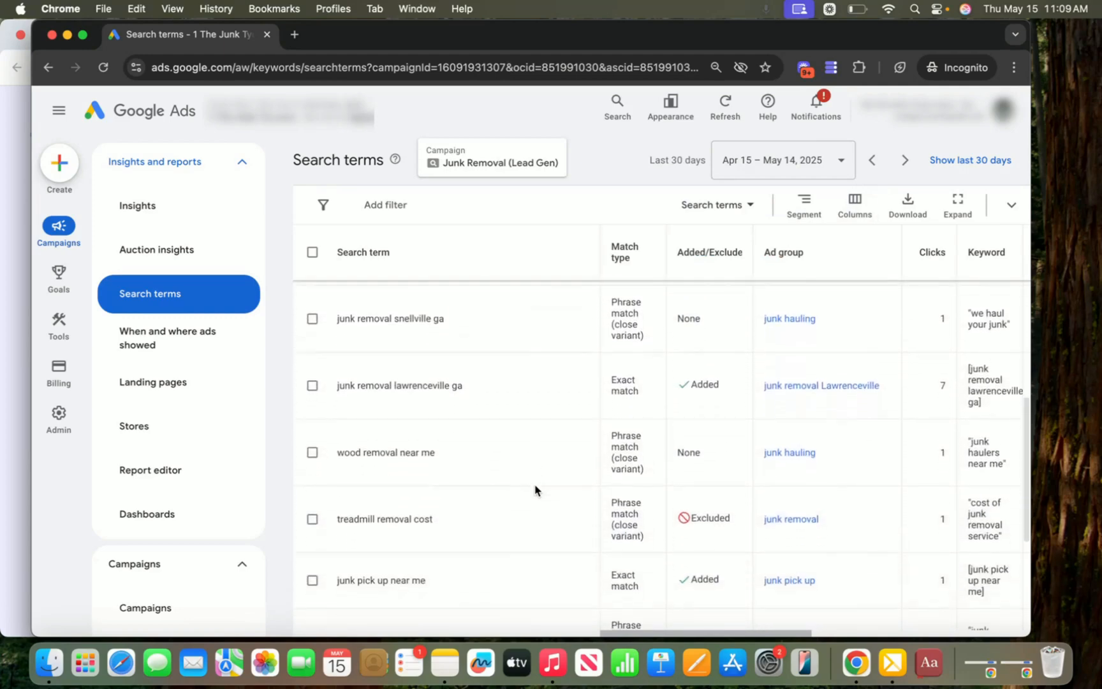
scroll(534, 490, down, 1)
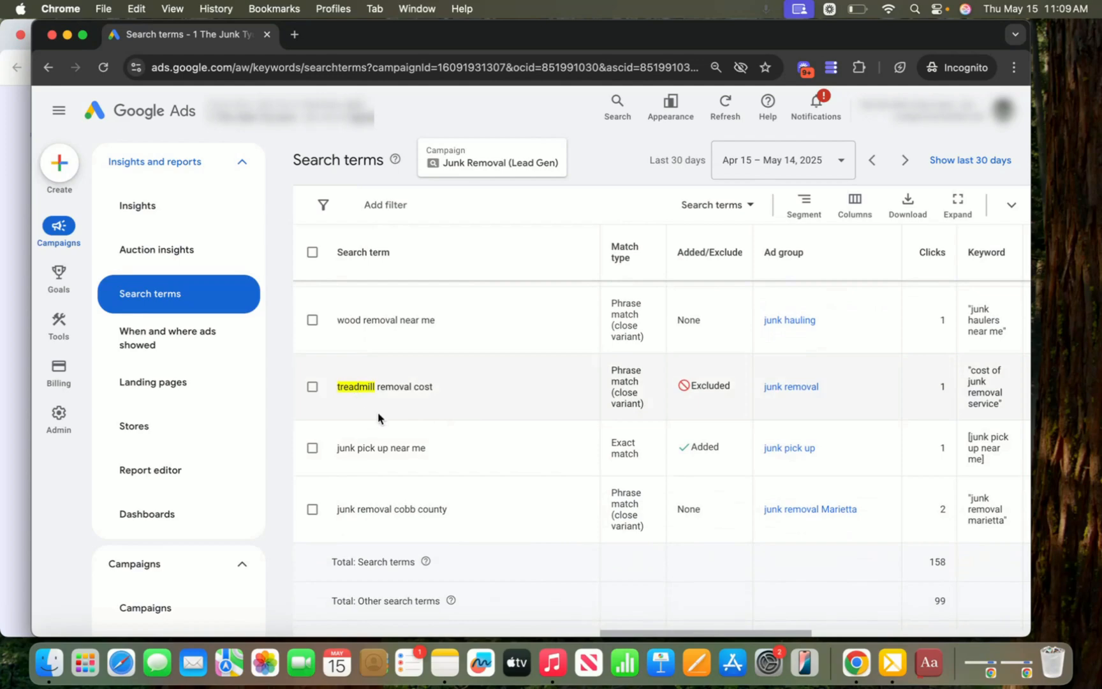
- Set the search terms table to show 500 rows per page
scroll(518, 396, down, 4)
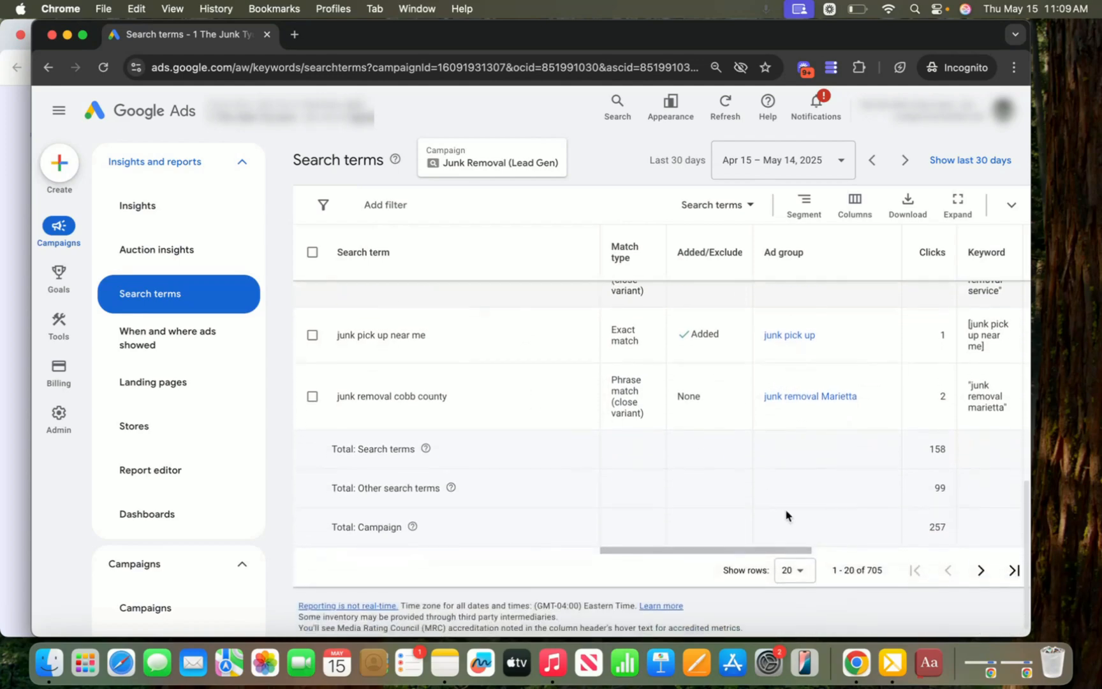
click(793, 557)
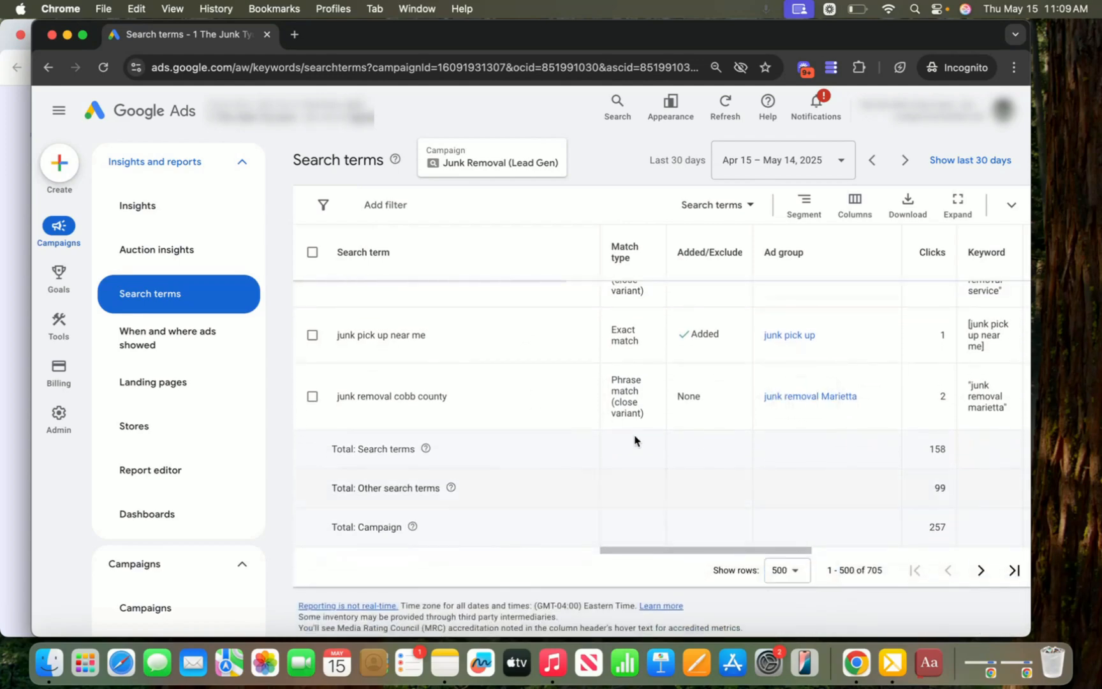
scroll(521, 427, up, 7)
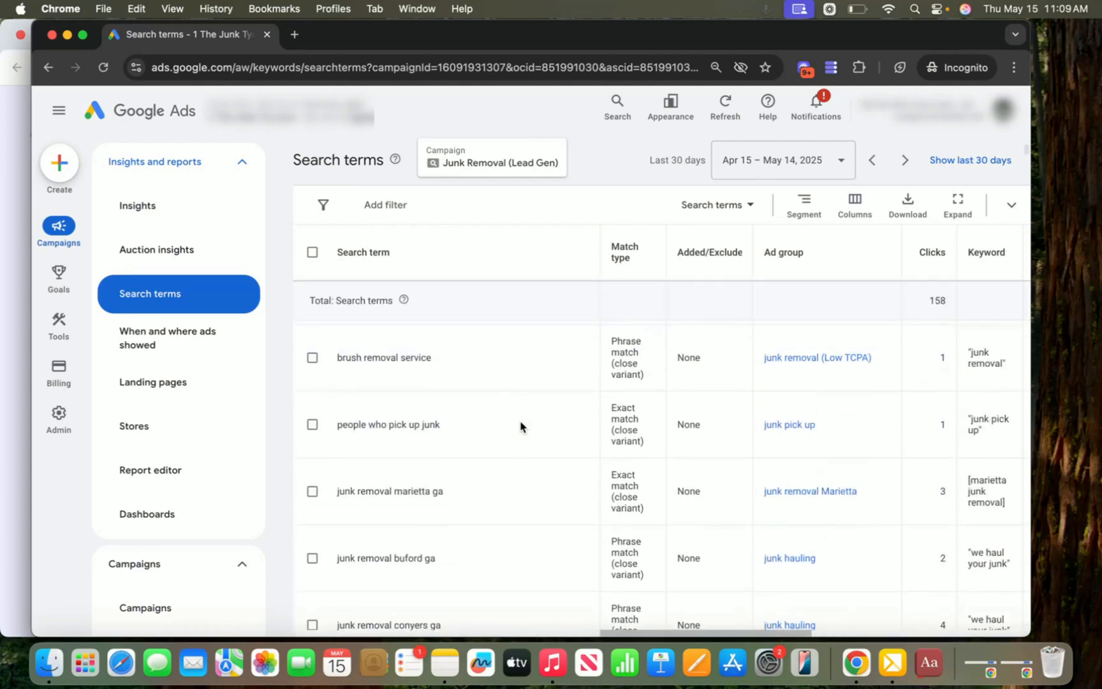
- Review further search terms and collect the word "coupon" from "junk removal coupon" for the keywordme list
scroll(521, 426, down, 6)
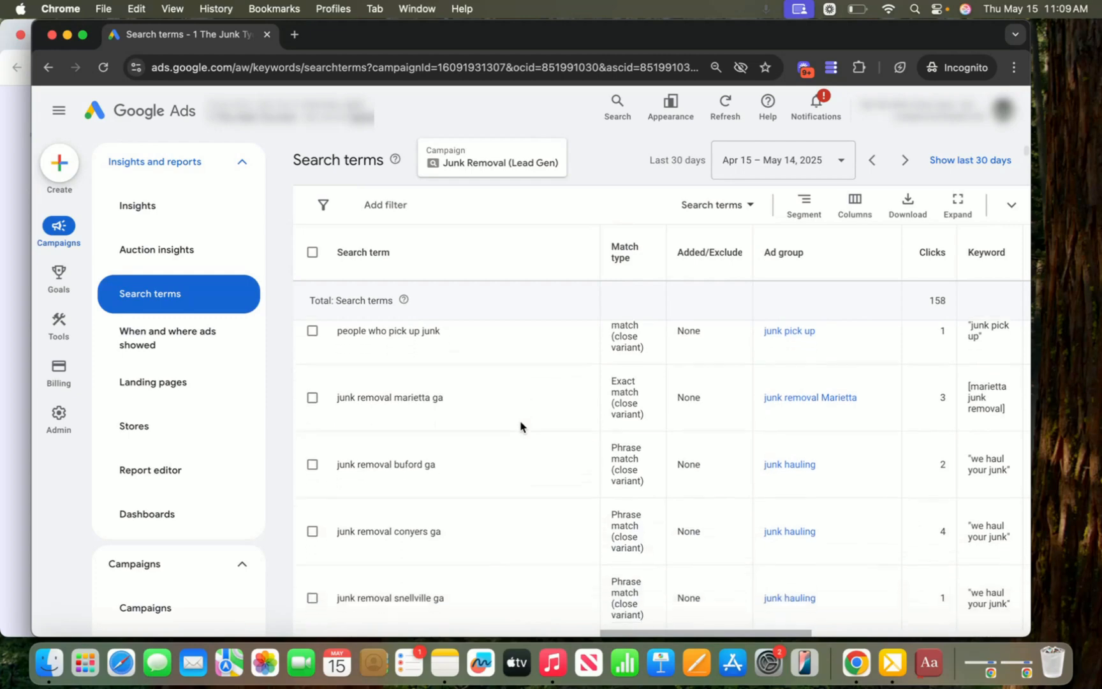
scroll(520, 426, down, 5)
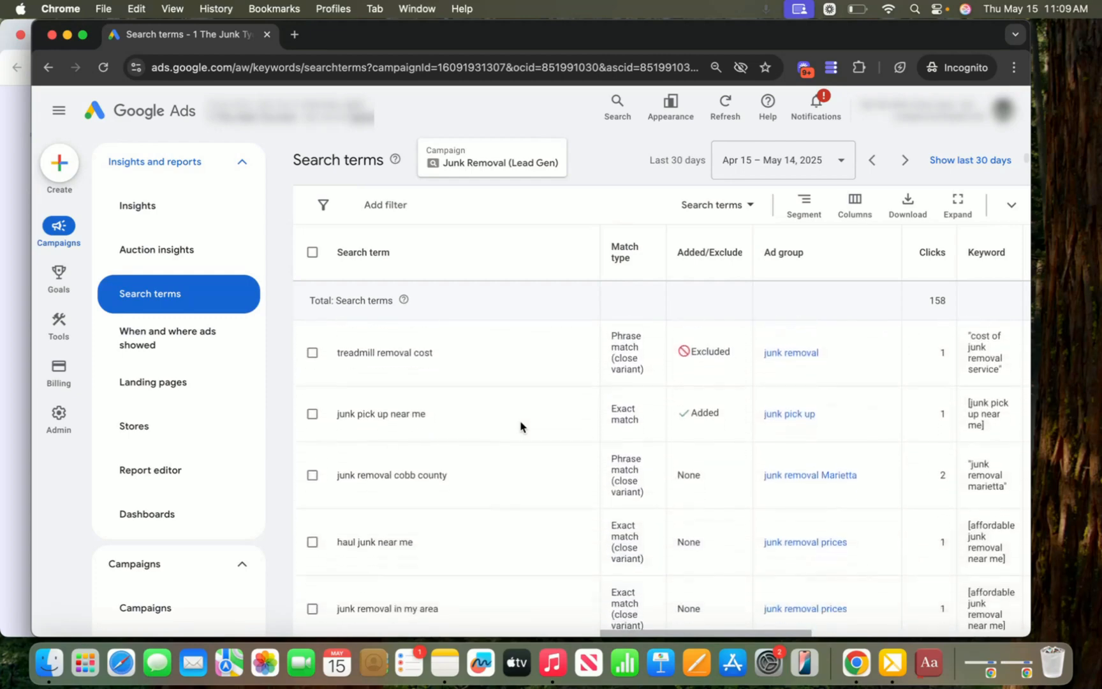
scroll(521, 426, down, 3)
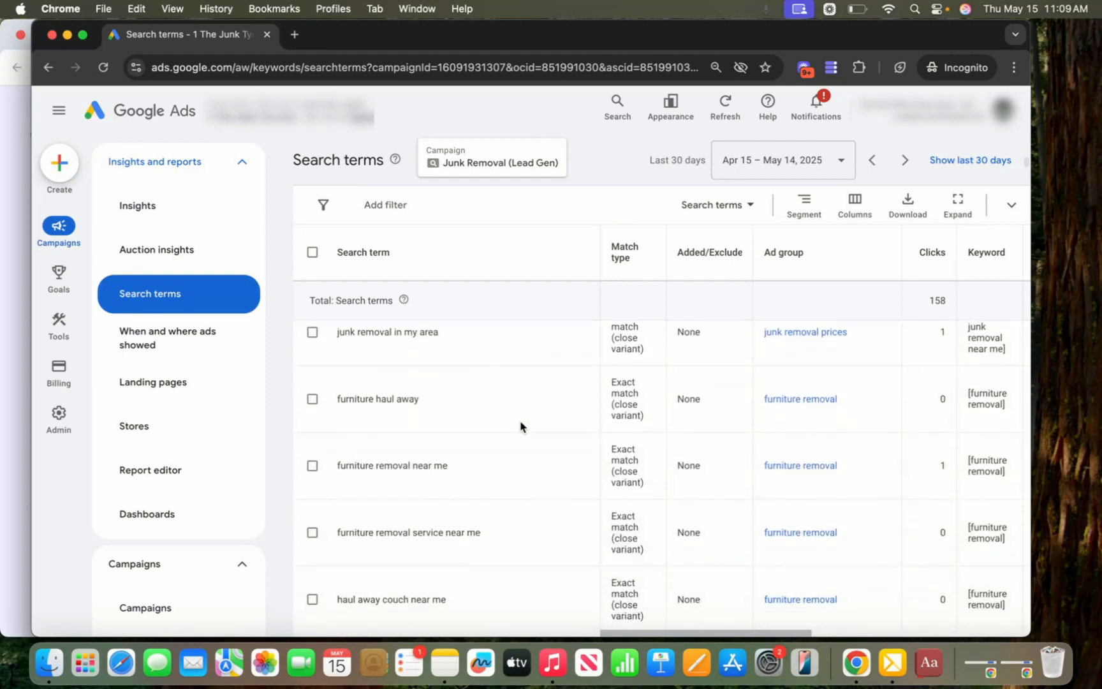
scroll(521, 426, down, 5)
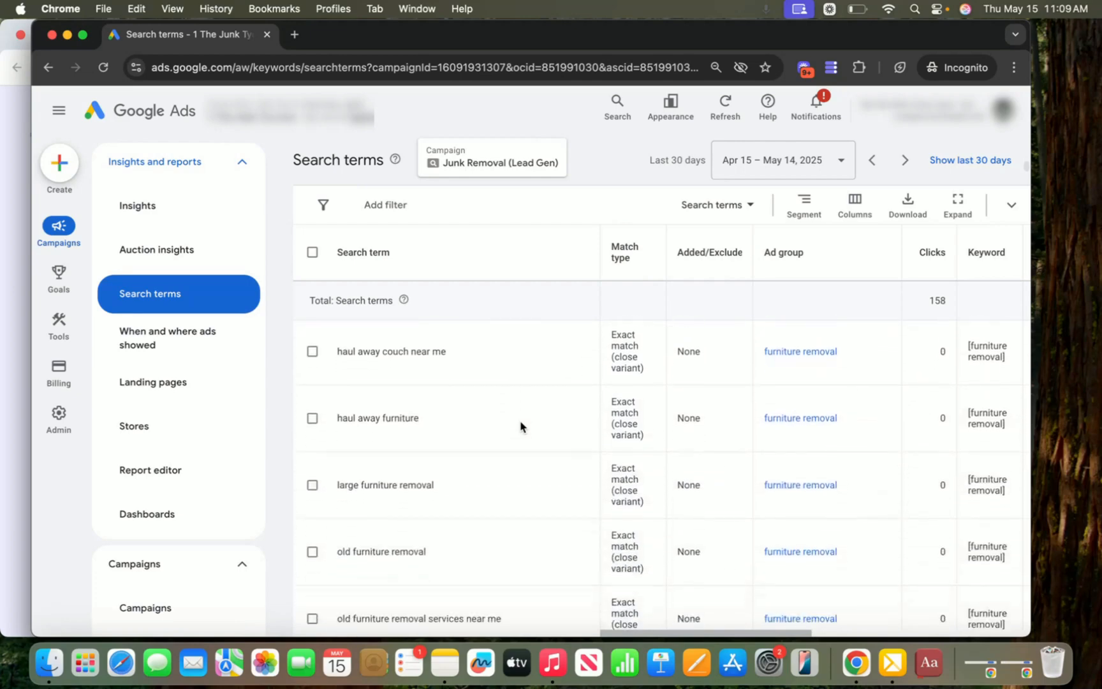
scroll(520, 427, down, 4)
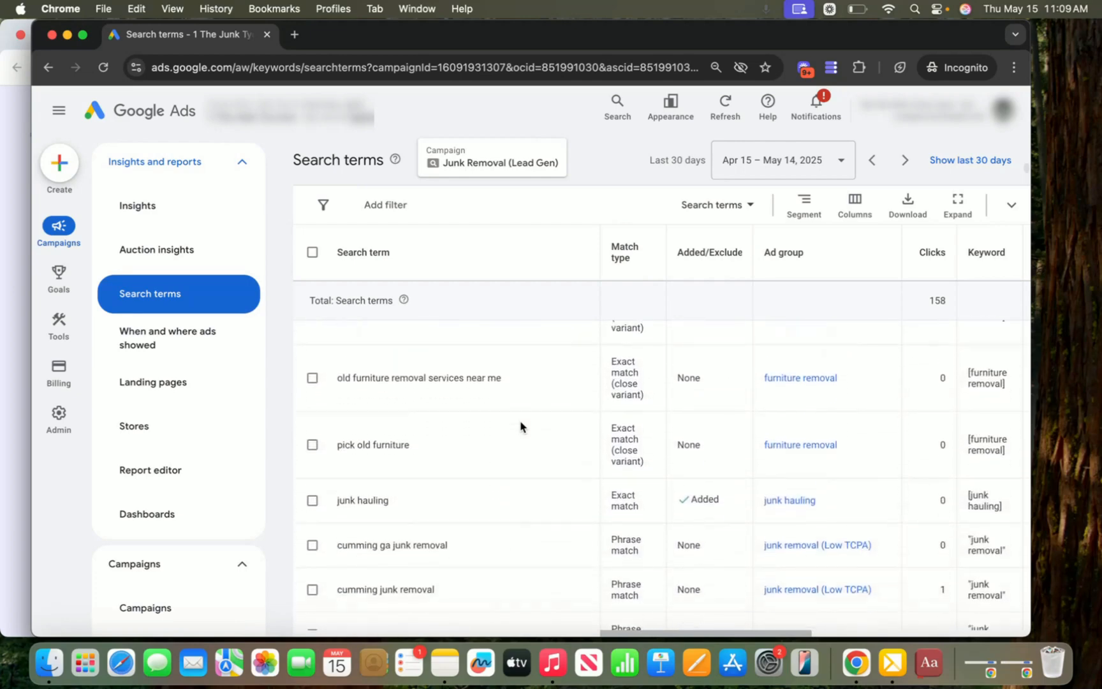
scroll(521, 426, down, 5)
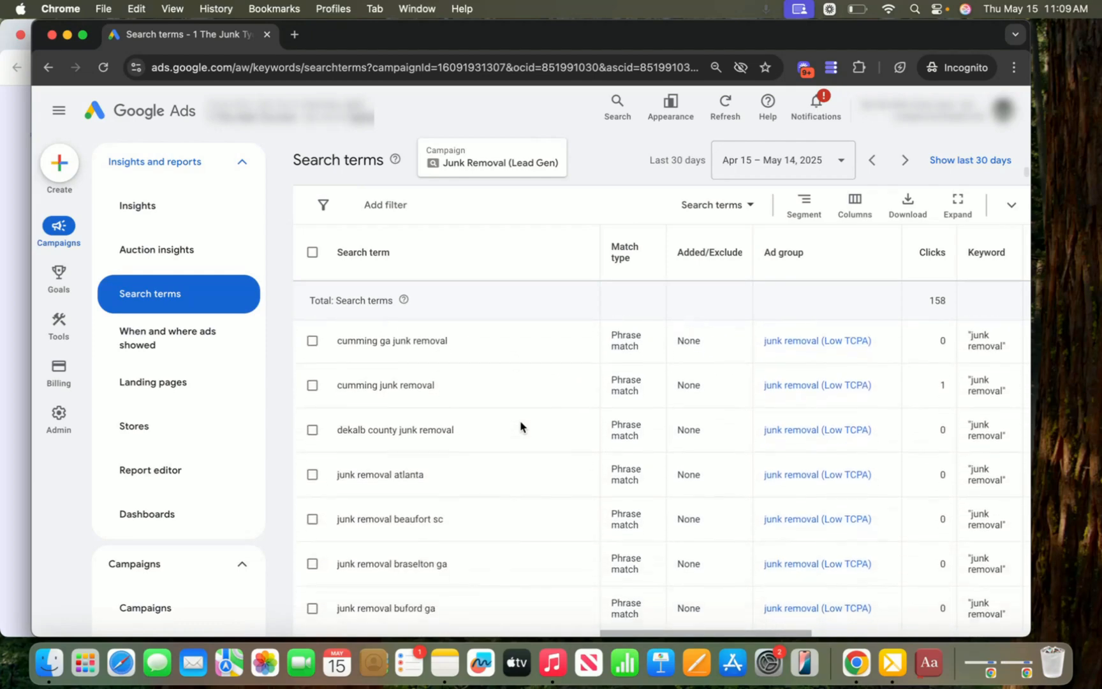
scroll(520, 426, down, 3)
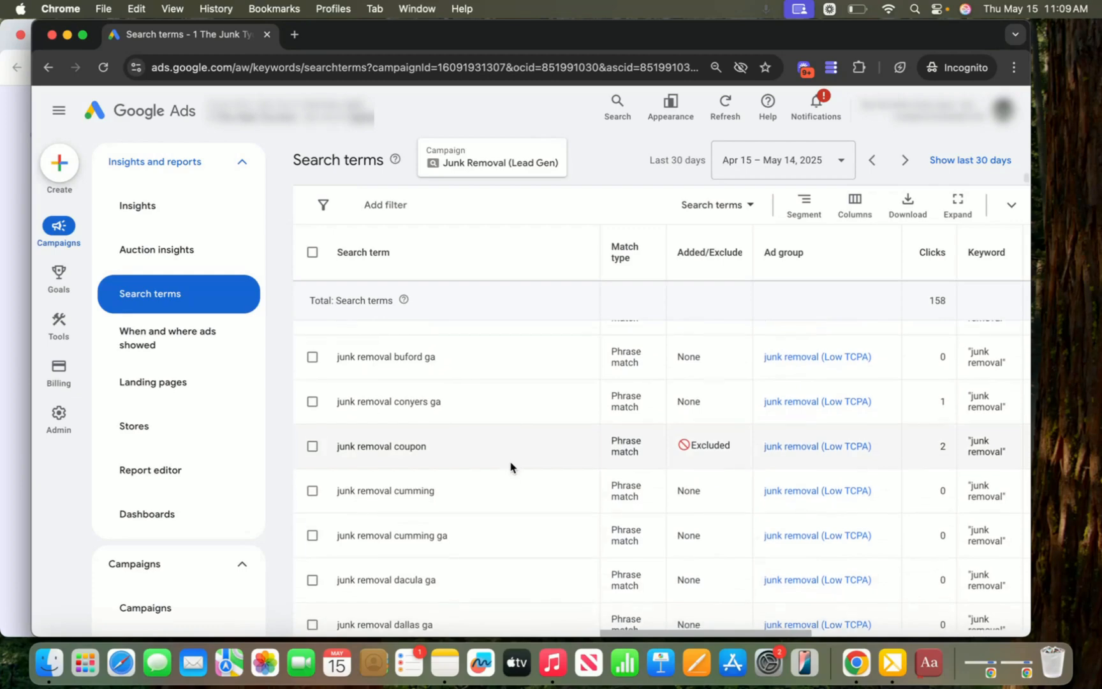
scroll(512, 456, down, 1)
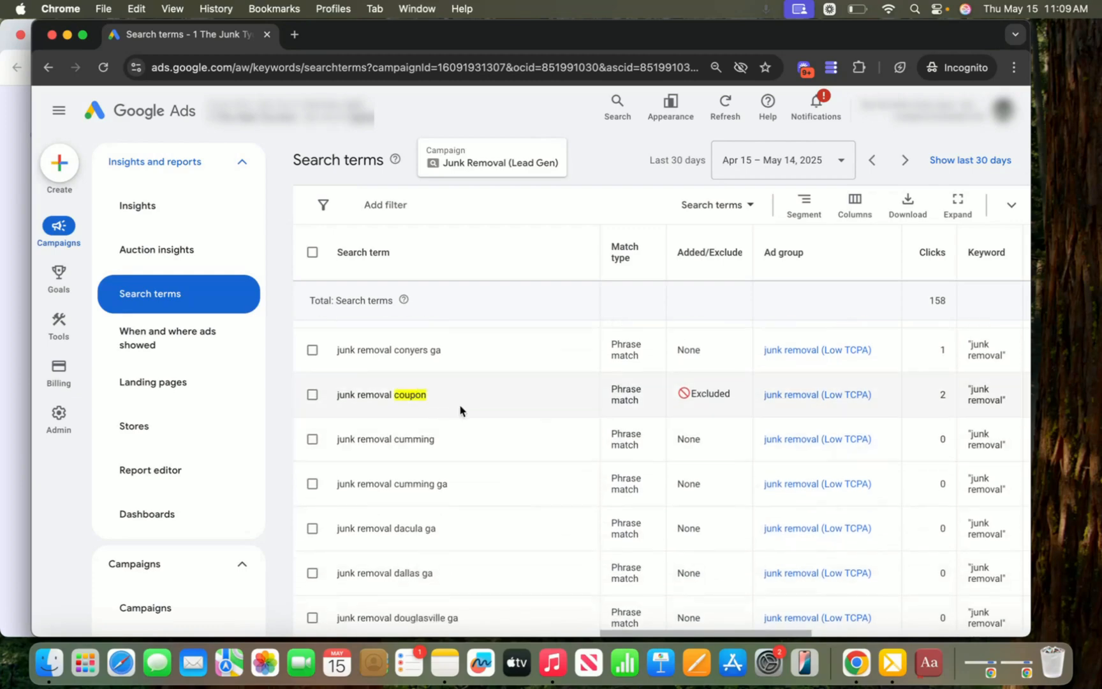
scroll(461, 410, down, 1)
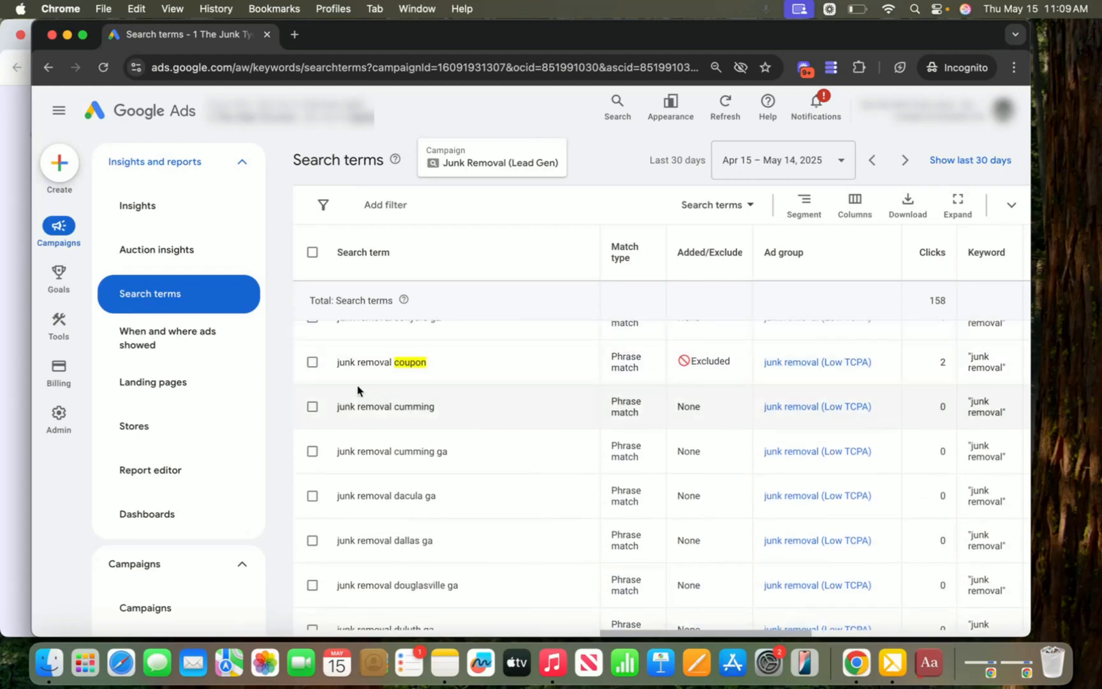
- Select the search term "junk removal coupon" and collect "load board" from "junk removal load board" for the keywordme list
click(313, 365)
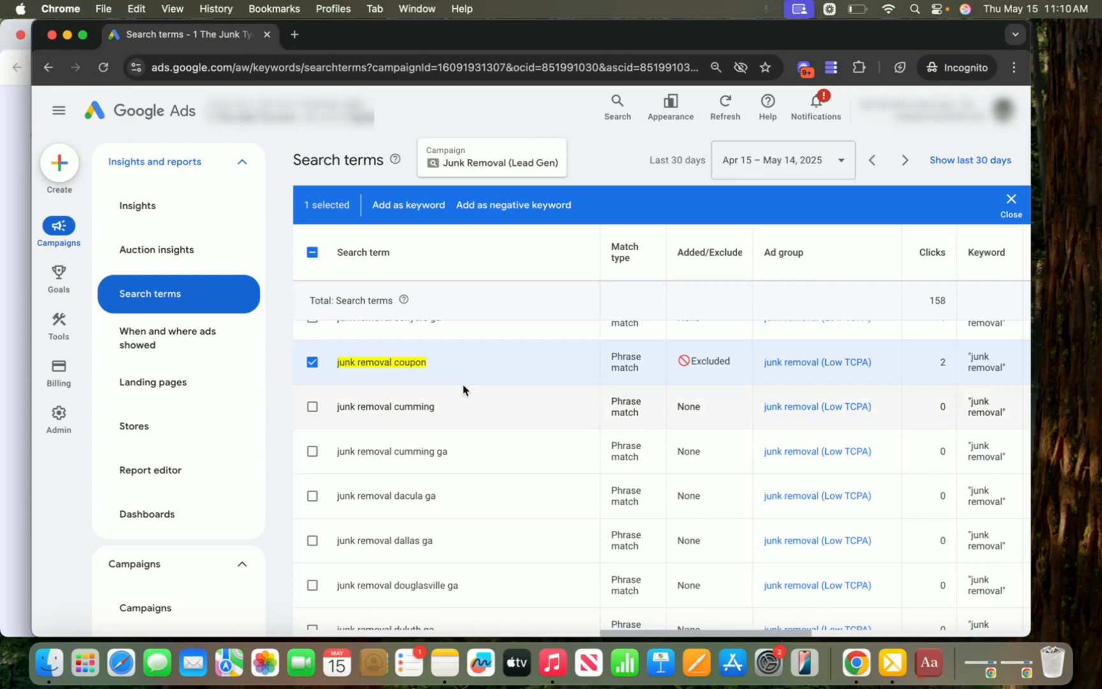
scroll(463, 389, down, 5)
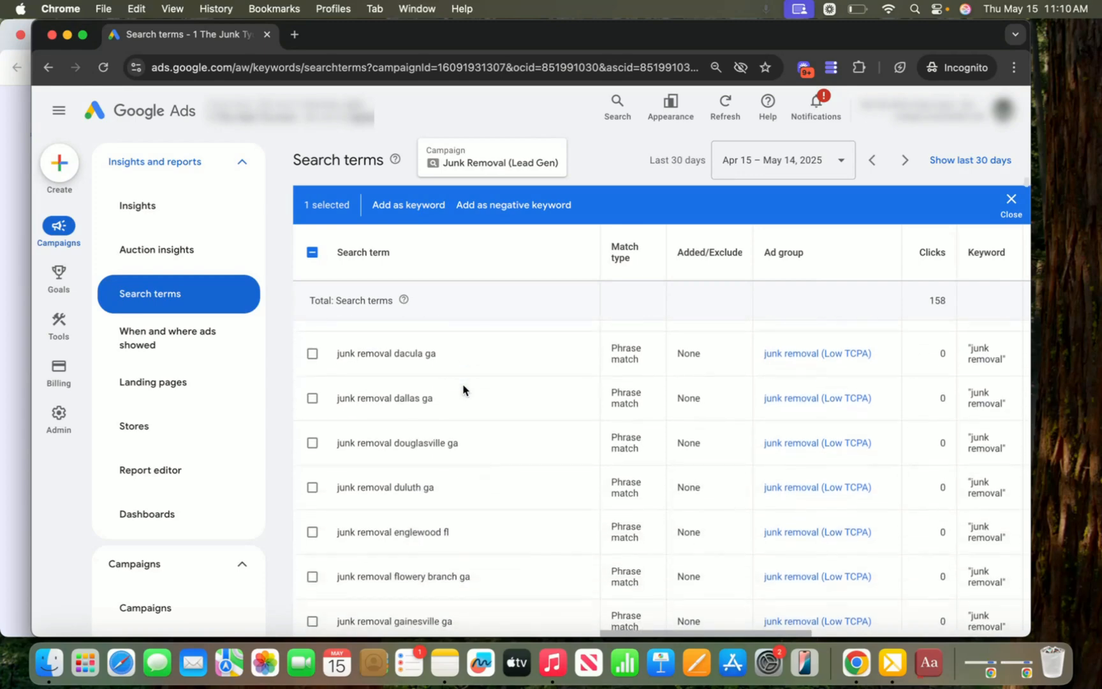
scroll(463, 389, down, 10)
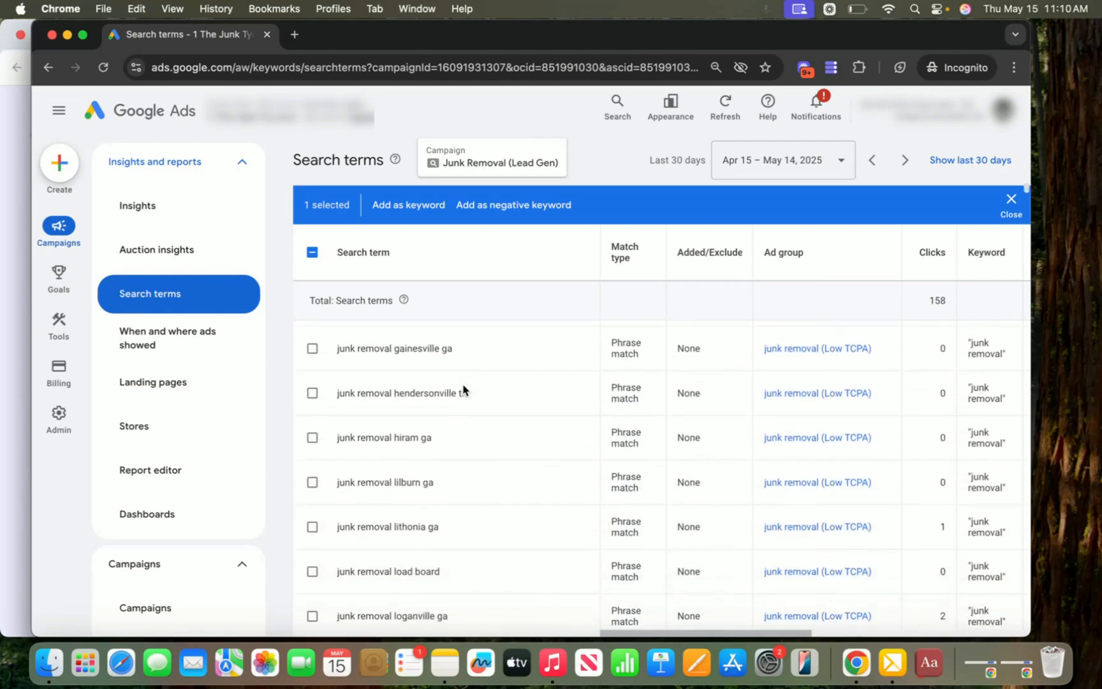
scroll(463, 390, down, 7)
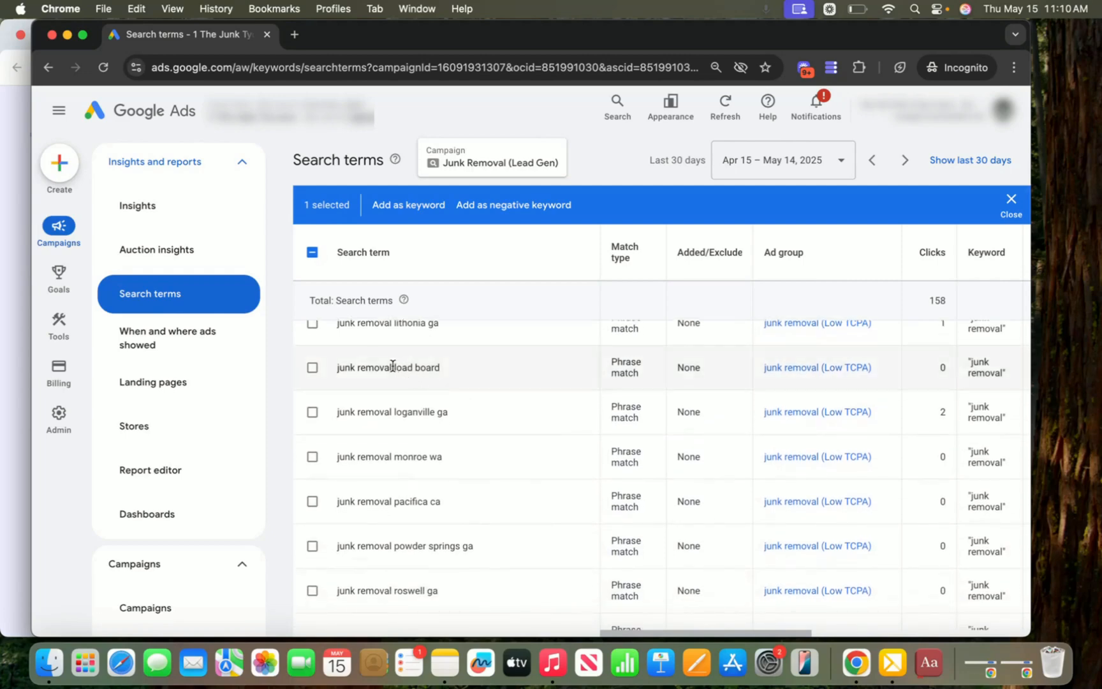
drag(393, 367, 442, 367)
- Collect "suwanee", "veterans" and "above ground pool" from their search terms for the keywordme list
scroll(481, 379, down, 8)
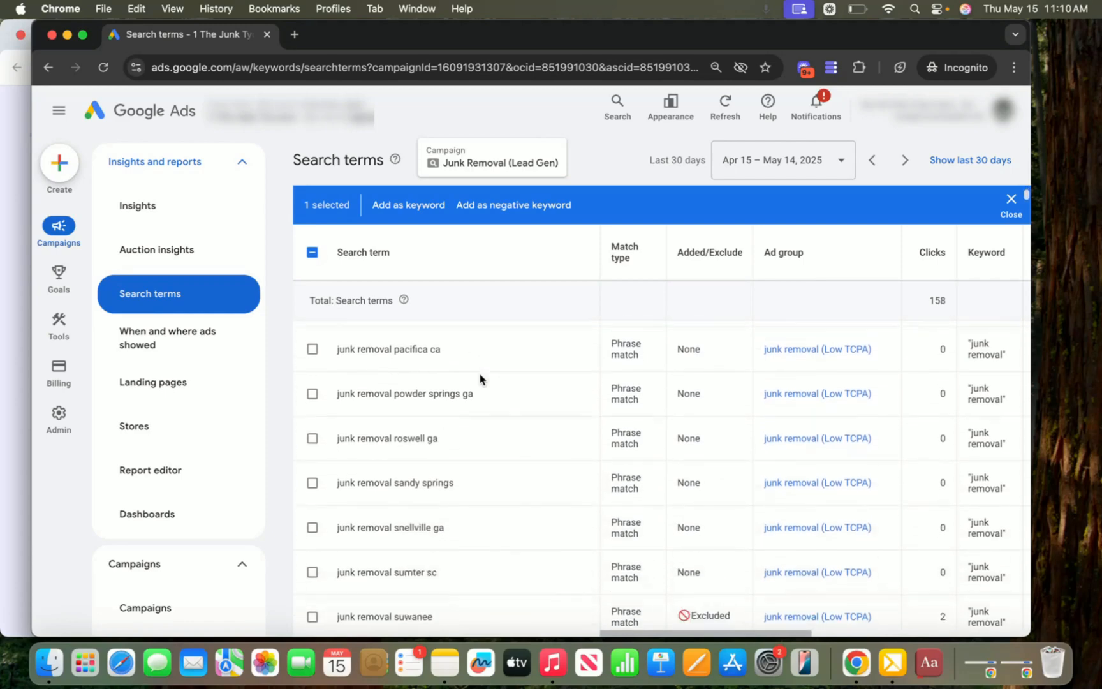
scroll(481, 379, down, 7)
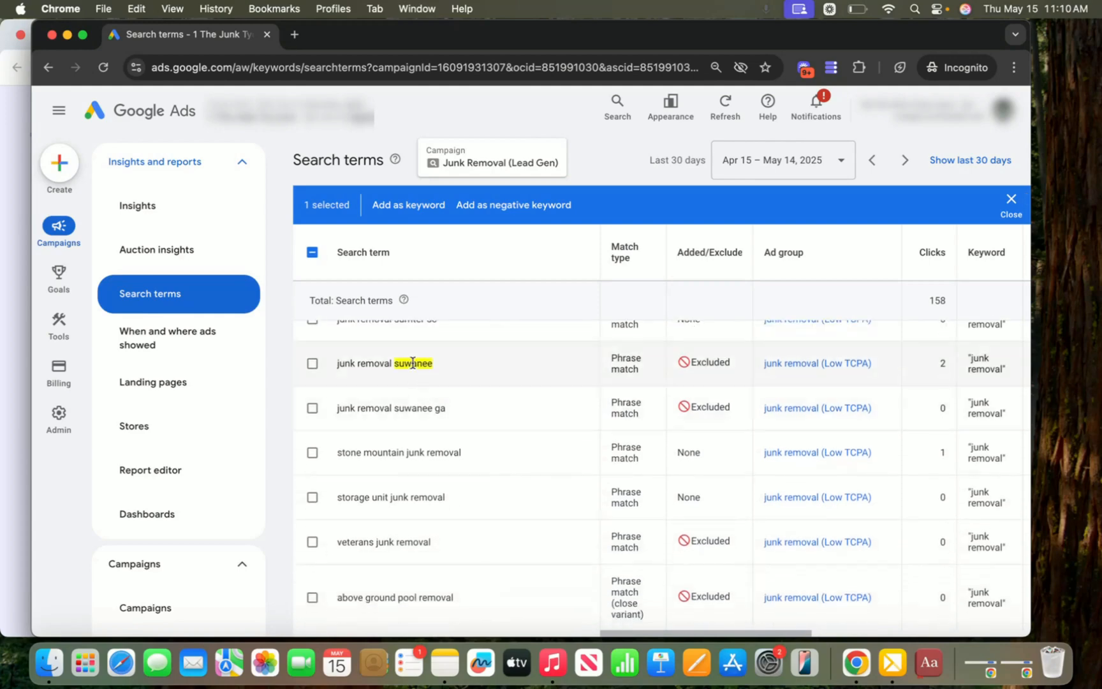
scroll(462, 388, down, 4)
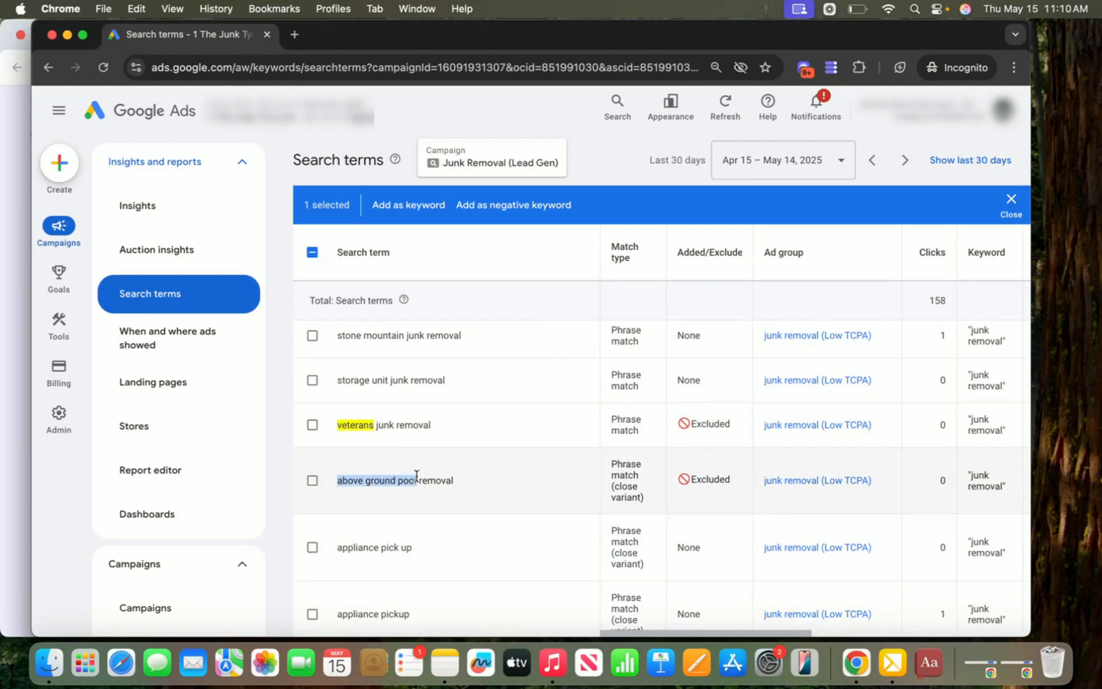
scroll(479, 461, down, 5)
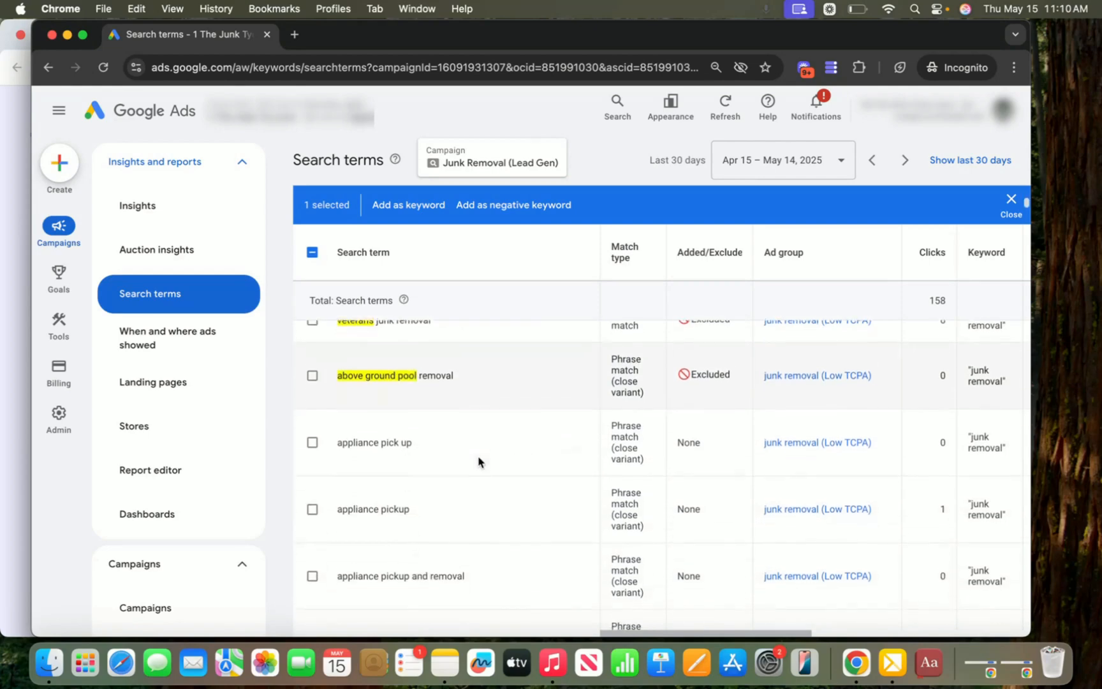
- Review the appliance, debris and clean-out search terms and collect "bin" from "junk bin" for the keywordme list
scroll(479, 461, down, 11)
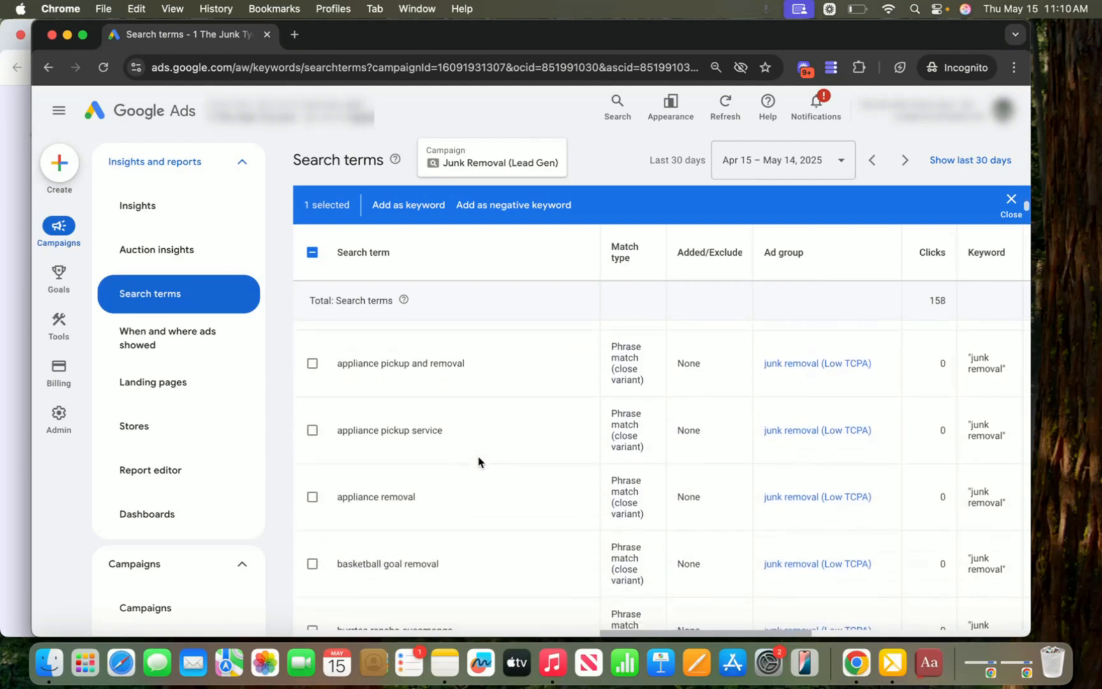
scroll(478, 461, down, 4)
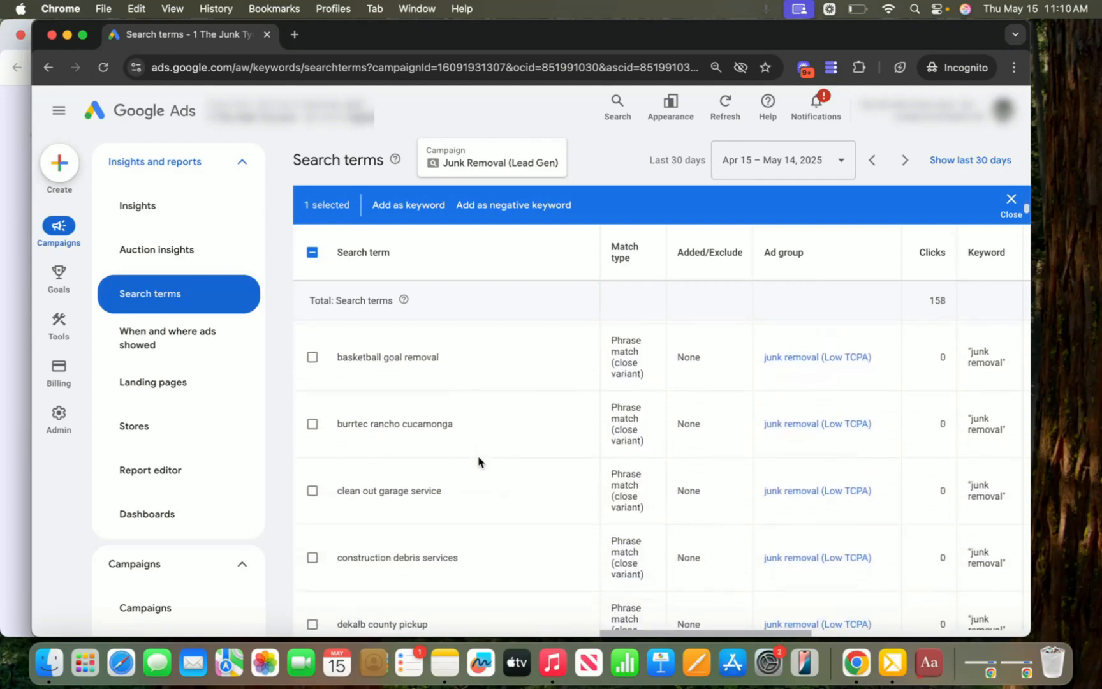
scroll(479, 461, down, 8)
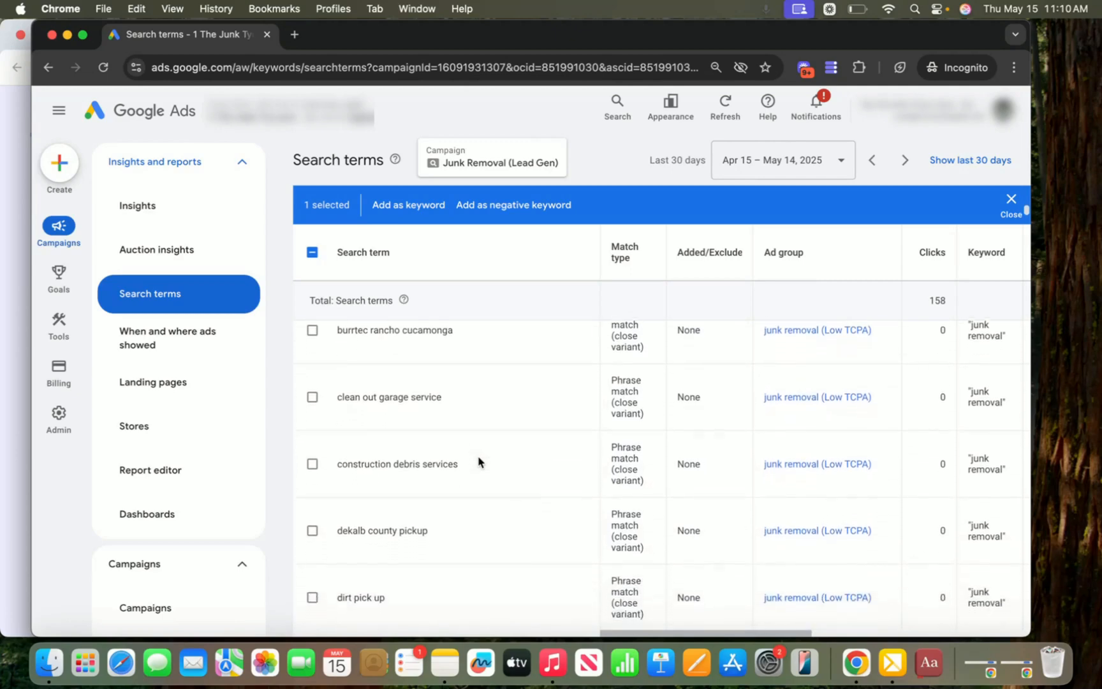
scroll(478, 461, down, 11)
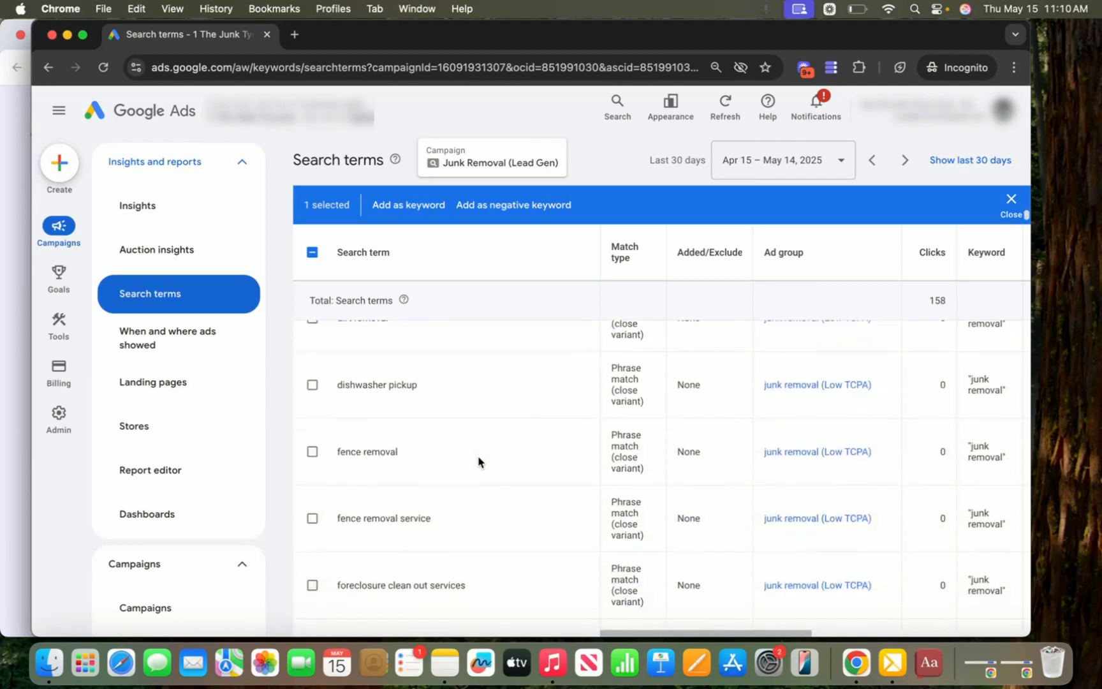
scroll(479, 461, down, 5)
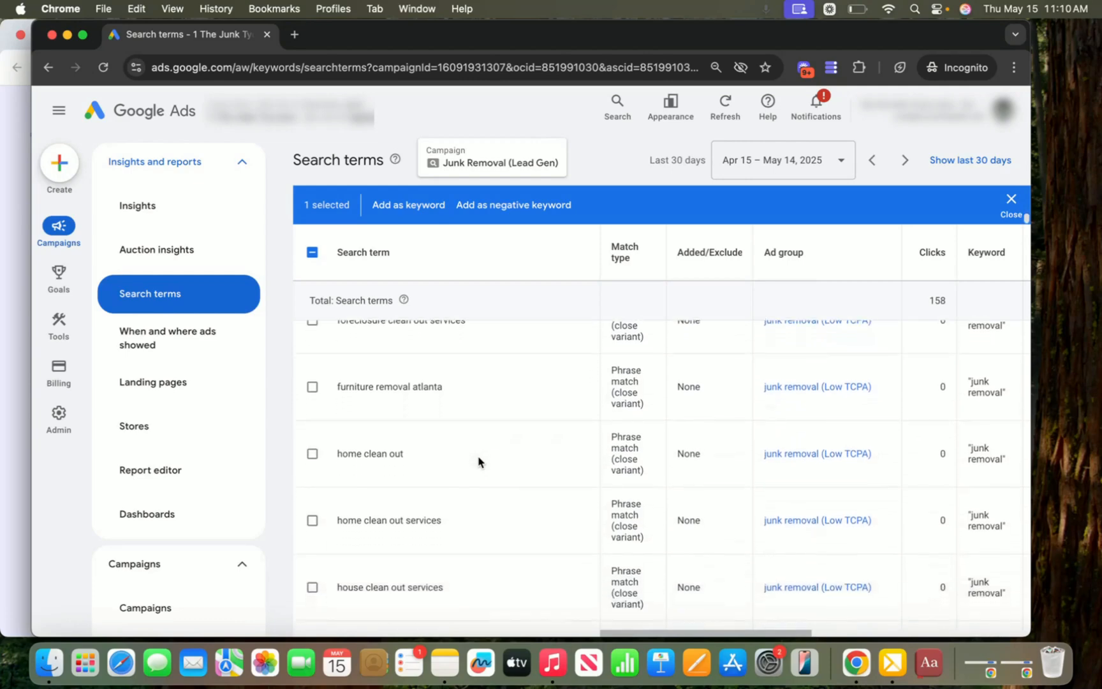
scroll(479, 461, down, 3)
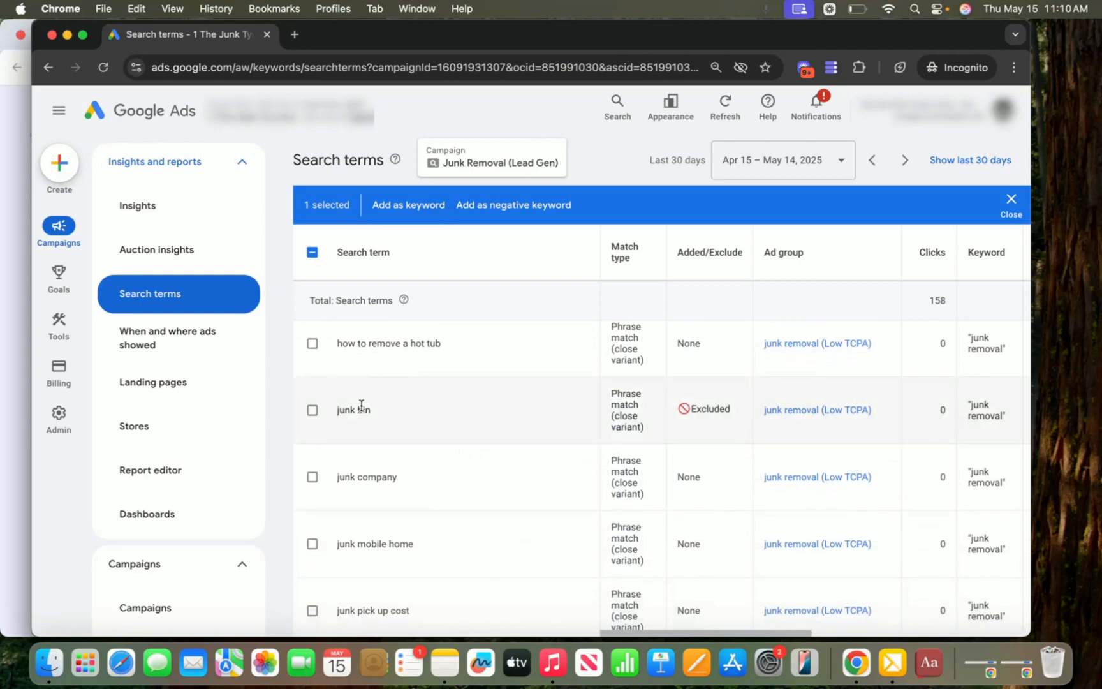
- Collect "lawn bag" from the search term "lawn bag pick up" for the keywordme list
scroll(459, 424, down, 3)
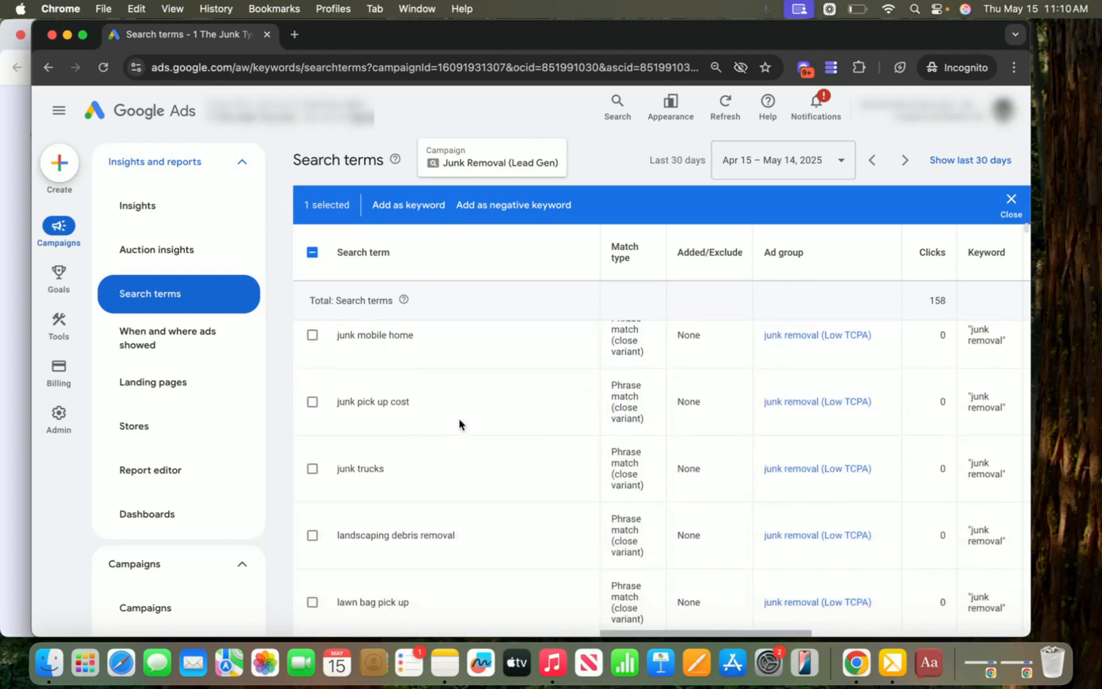
scroll(460, 424, down, 3)
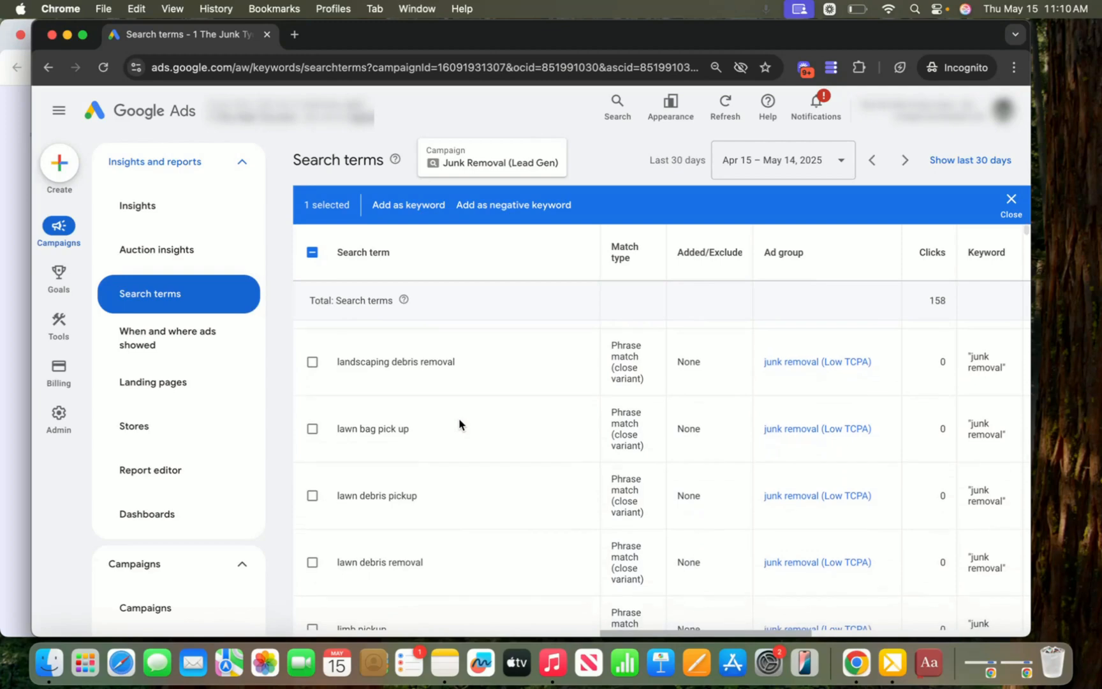
scroll(460, 402, down, 1)
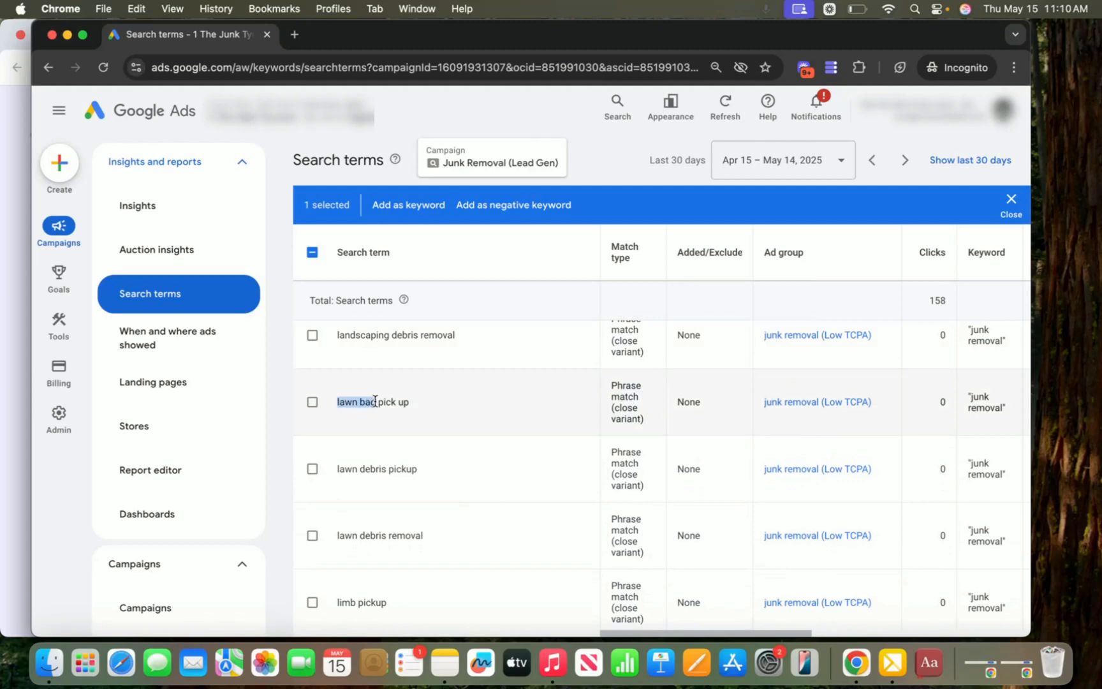
- Collect "republican" from "republican service" and "salvation army" from "salvation army storage unit cleanout" for the keywordme list
scroll(503, 409, down, 3)
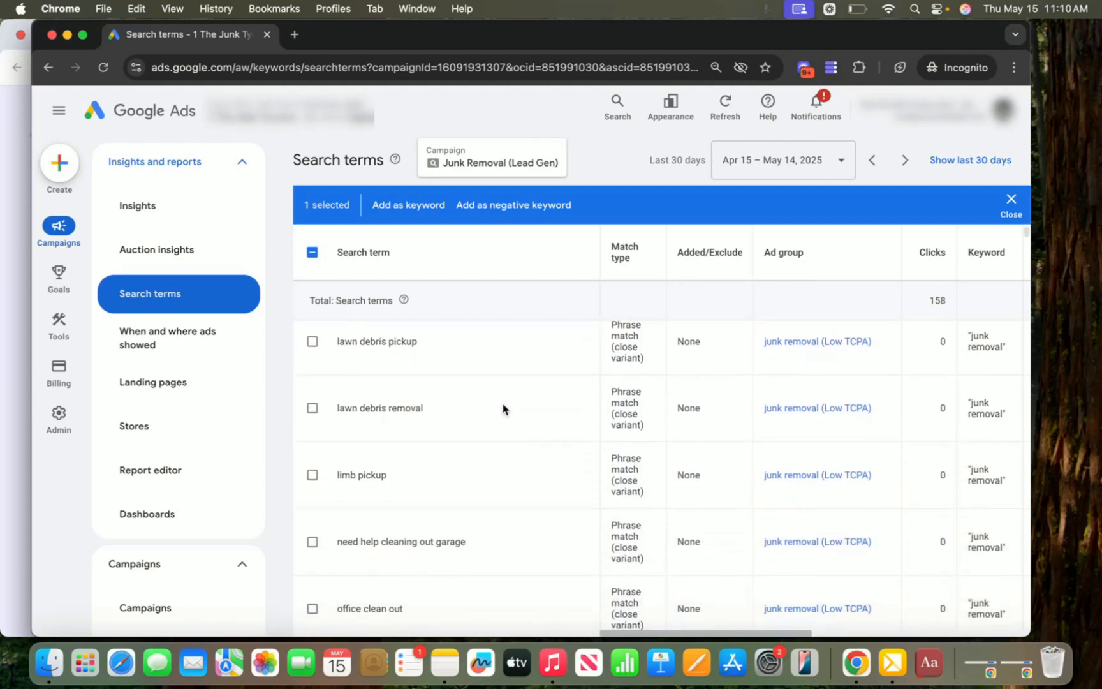
scroll(503, 409, down, 3)
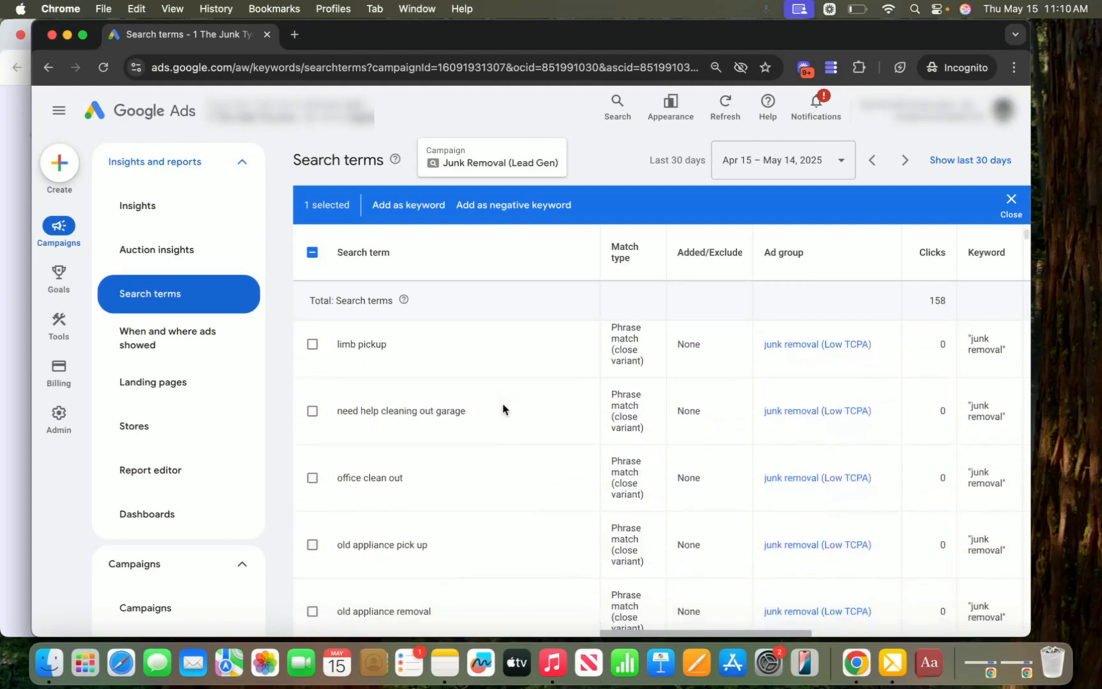
scroll(503, 409, down, 4)
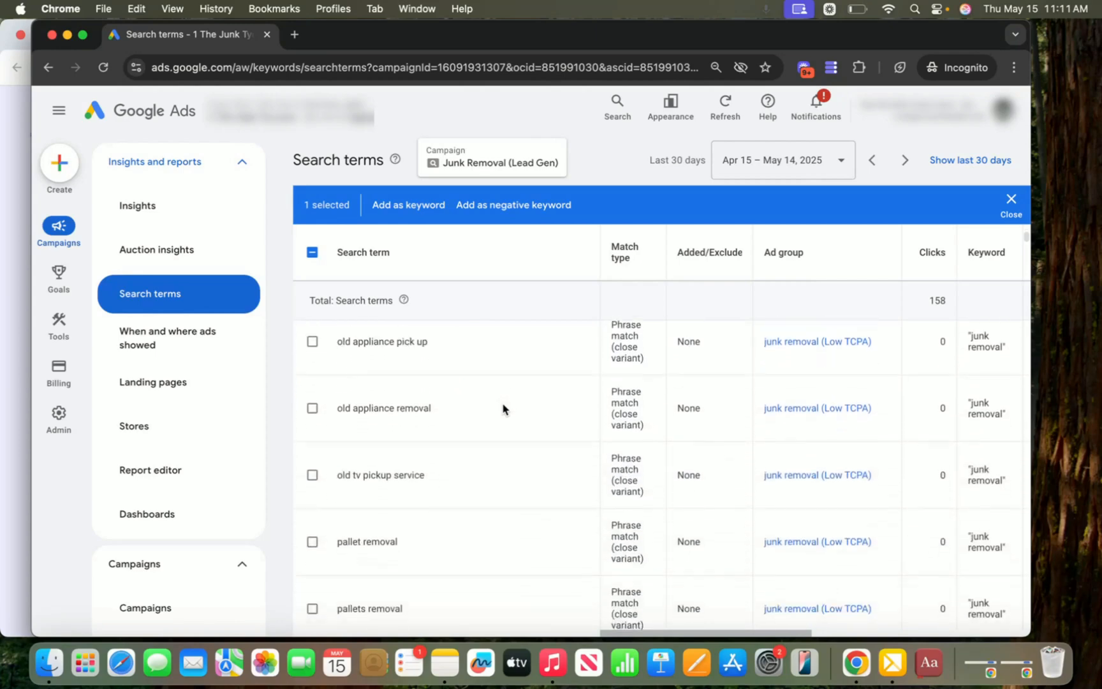
scroll(503, 409, down, 5)
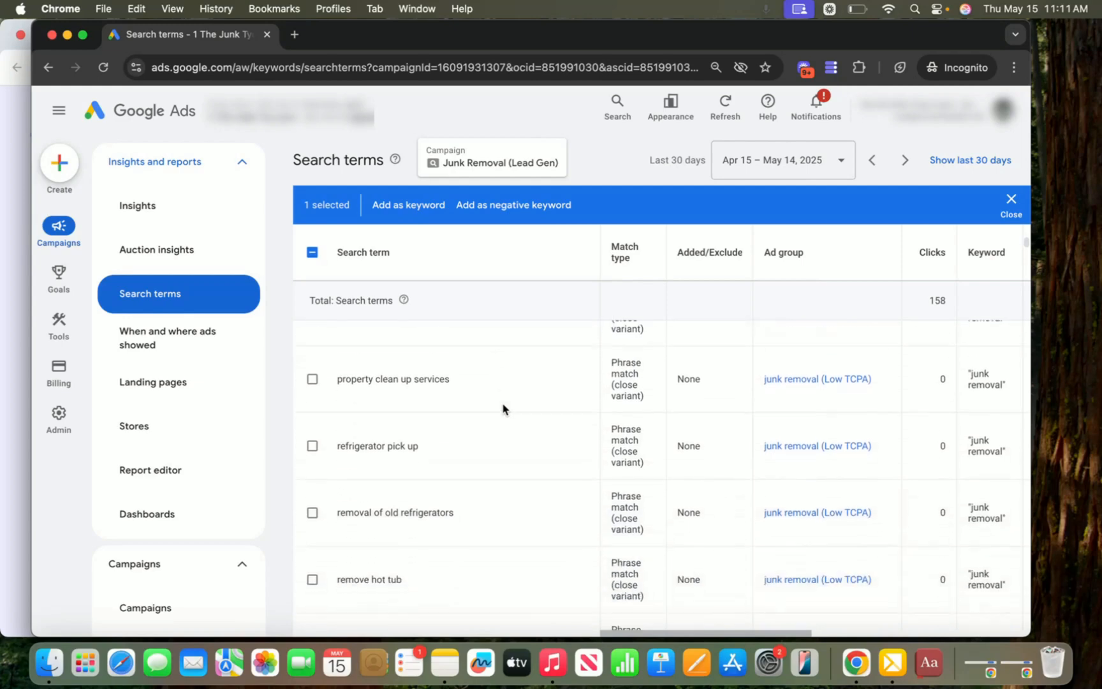
scroll(504, 409, down, 3)
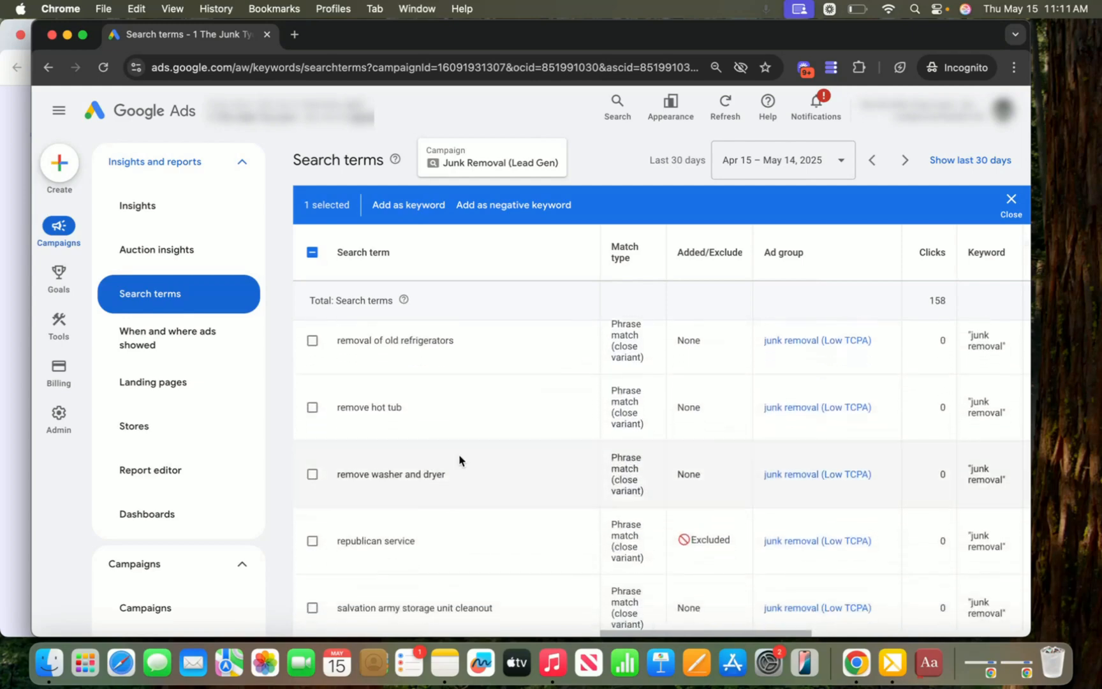
scroll(496, 514, down, 2)
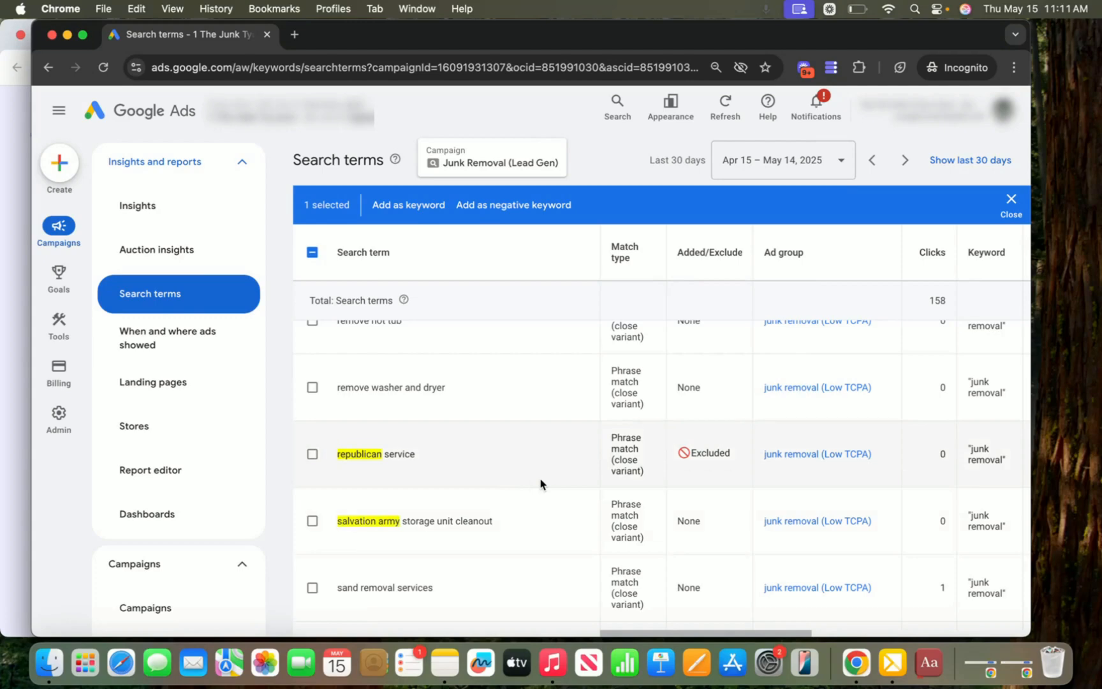
- Review the following search terms, and select the rows "republican service" and "salvation army storage unit cleanout"
scroll(542, 482, down, 3)
scroll(344, 481, down, 5)
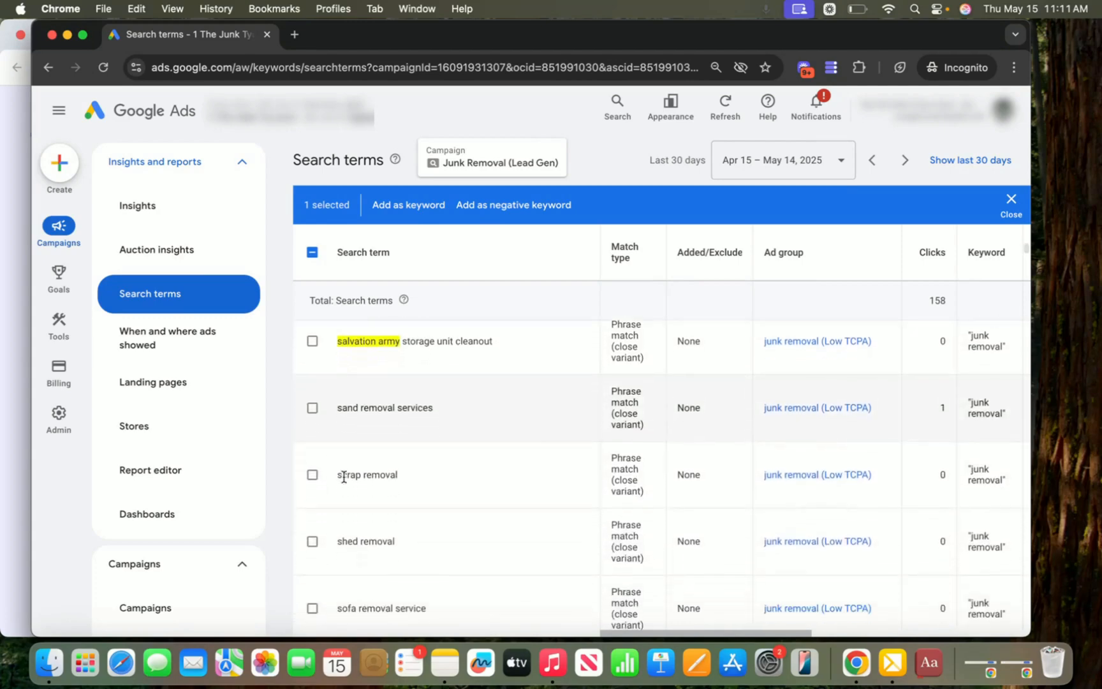
scroll(344, 481, down, 5)
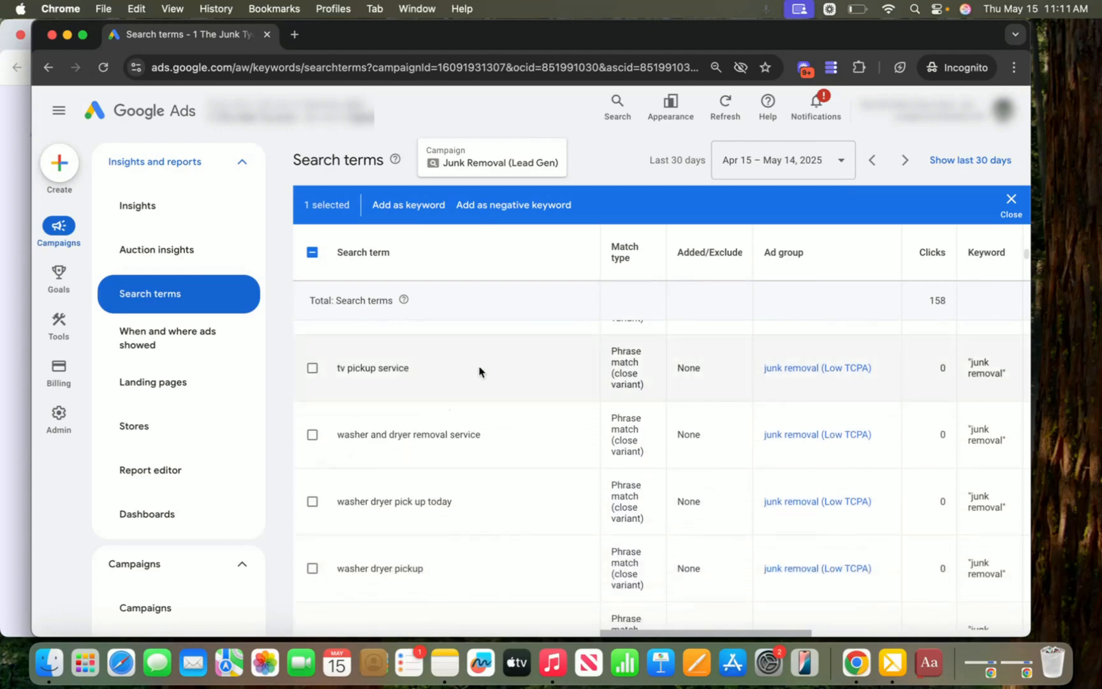
scroll(422, 424, up, 1)
scroll(423, 424, up, 10)
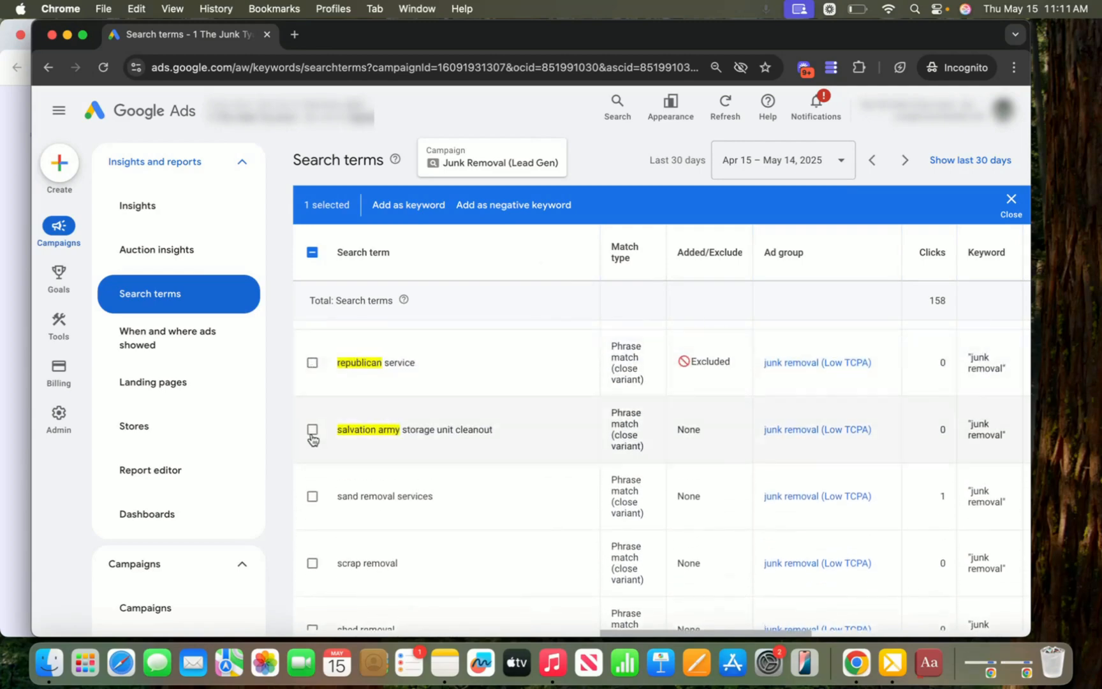
click(312, 429)
- Select "lawn bag pick up" as well and set the selected search terms up as negative keywords at Campaign level
scroll(494, 361, up, 15)
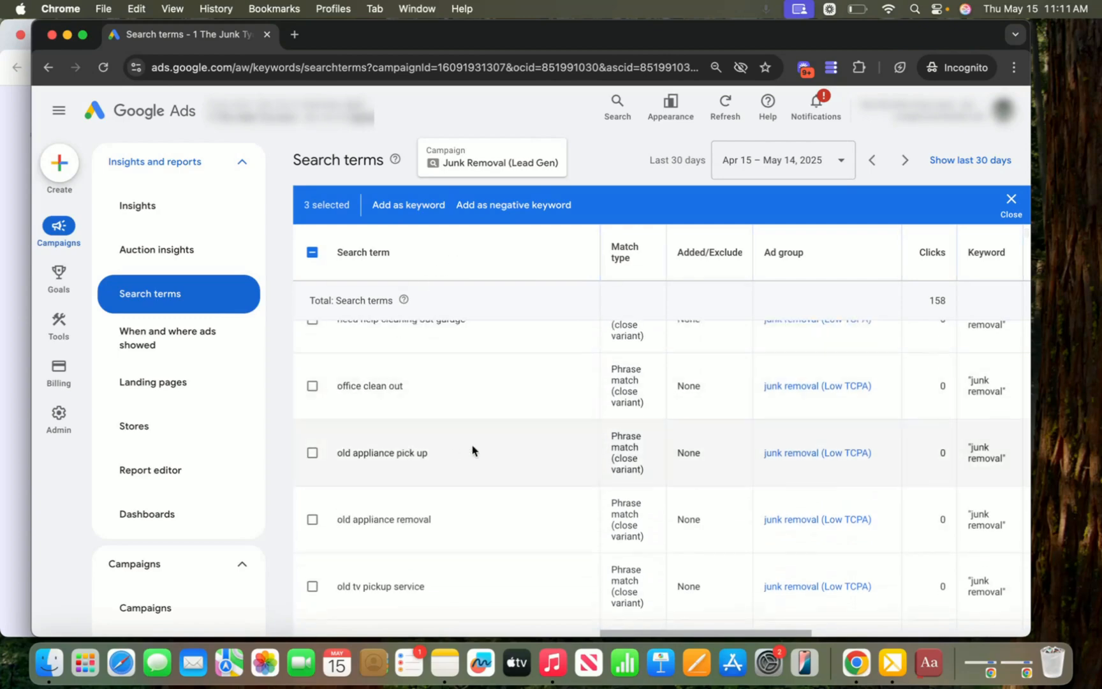
scroll(402, 416, up, 6)
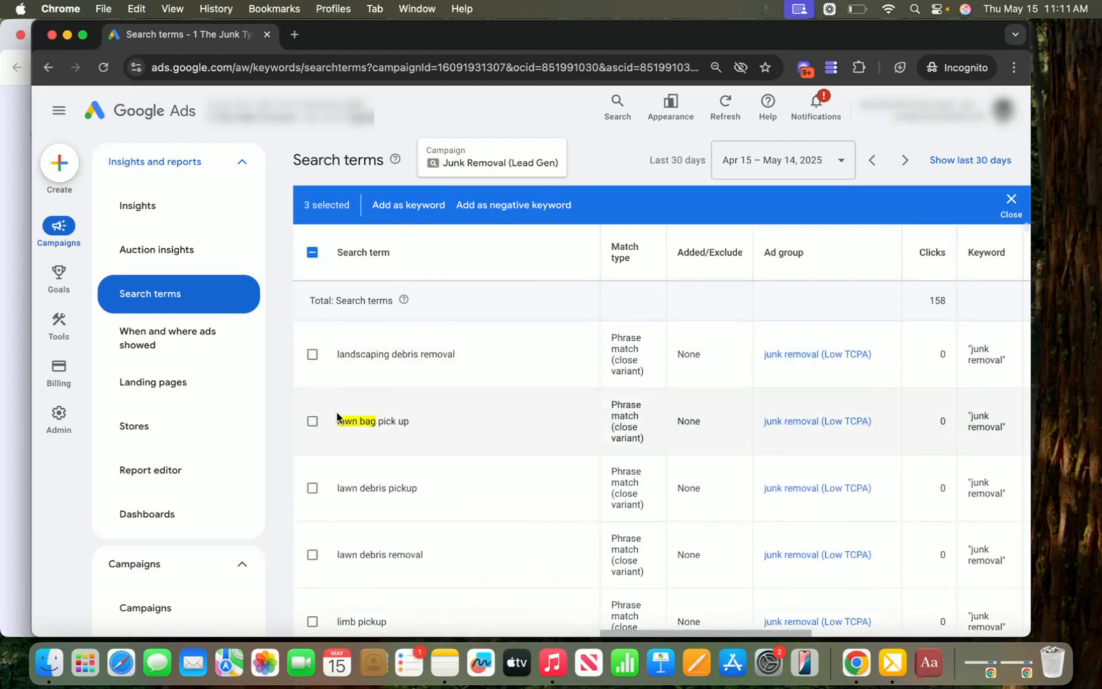
click(313, 423)
click(483, 207)
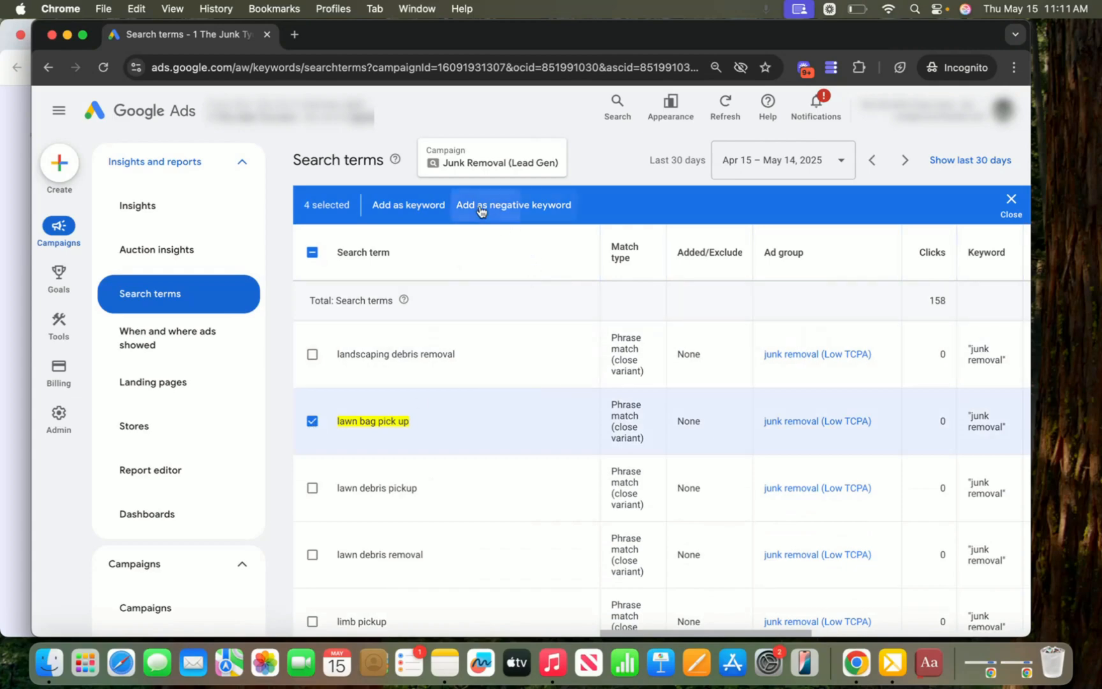
click(318, 347)
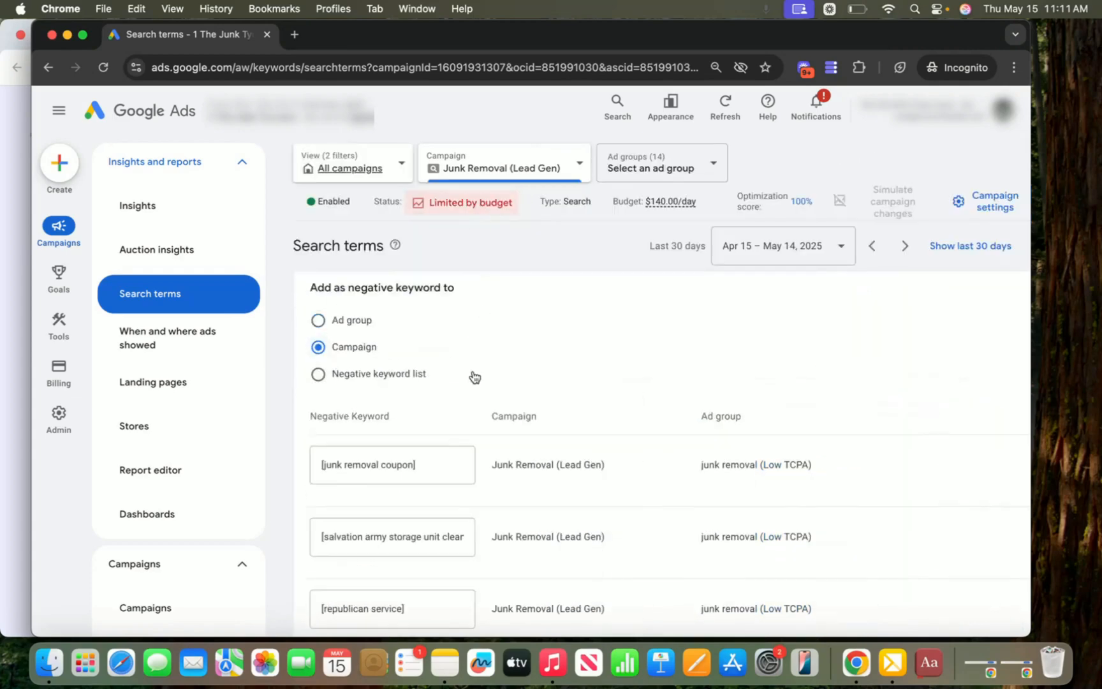
- Review the proposed exact-match negative keywords and compare them with the phrase-match entries in the keywordme list
scroll(475, 377, down, 3)
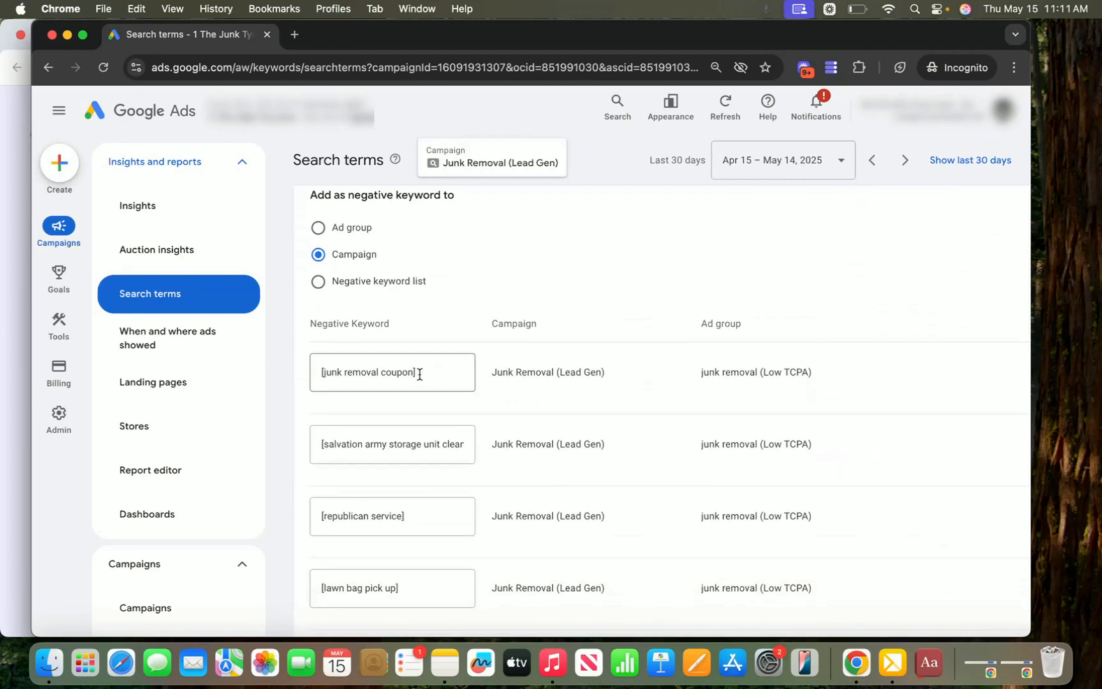
scroll(420, 374, down, 1)
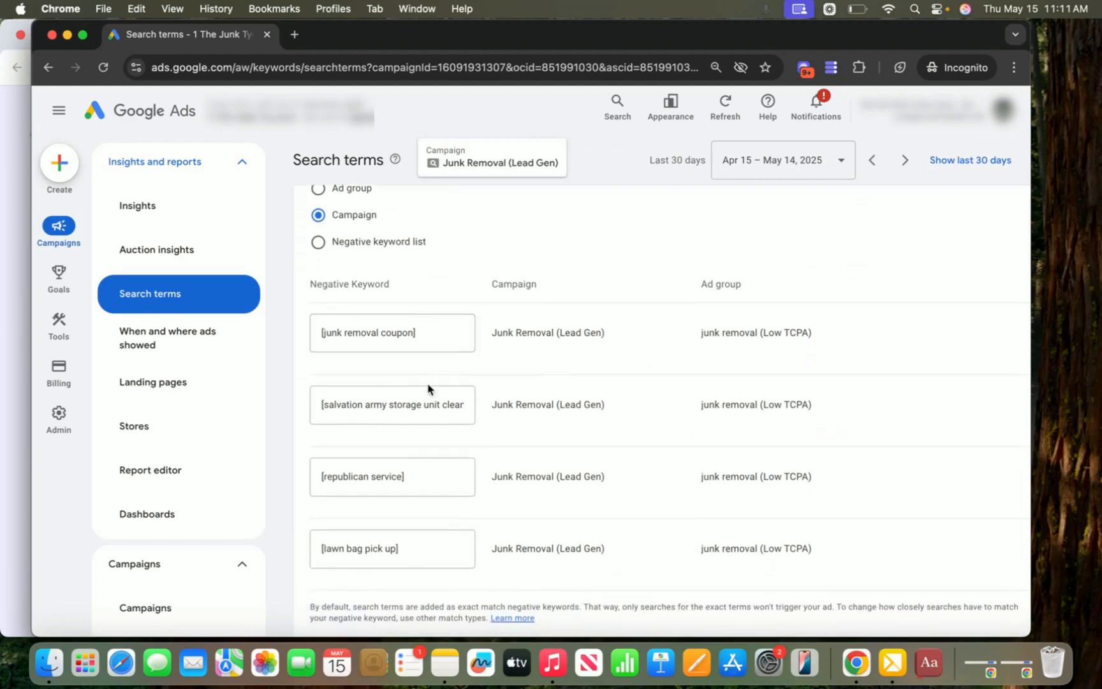
scroll(436, 461, down, 1)
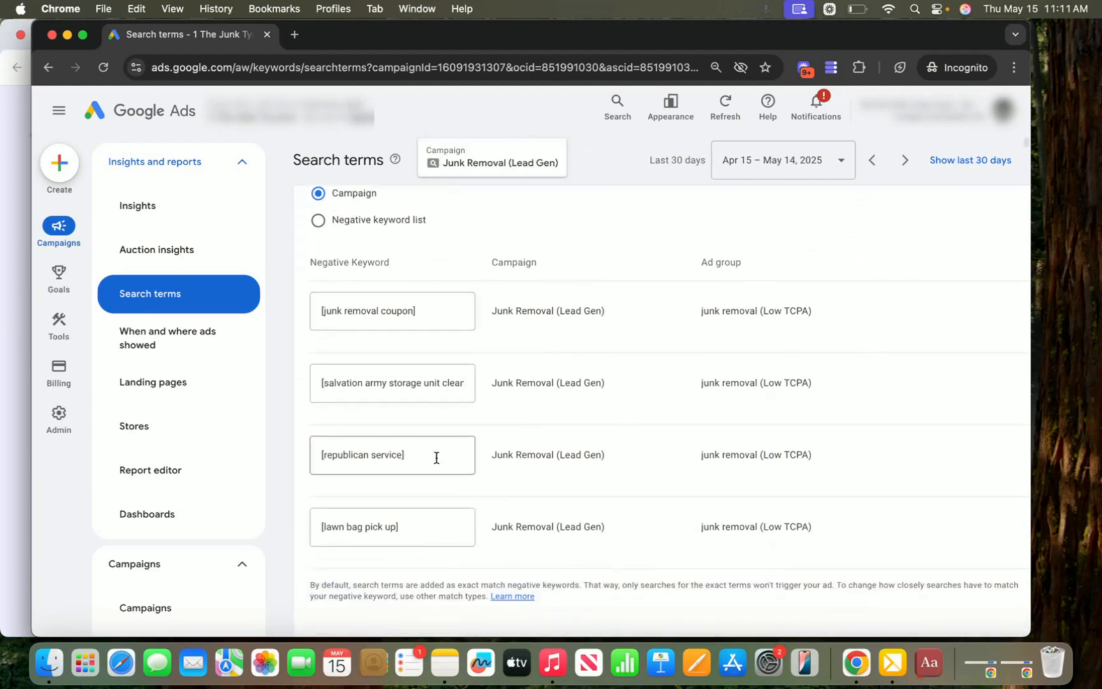
click(830, 74)
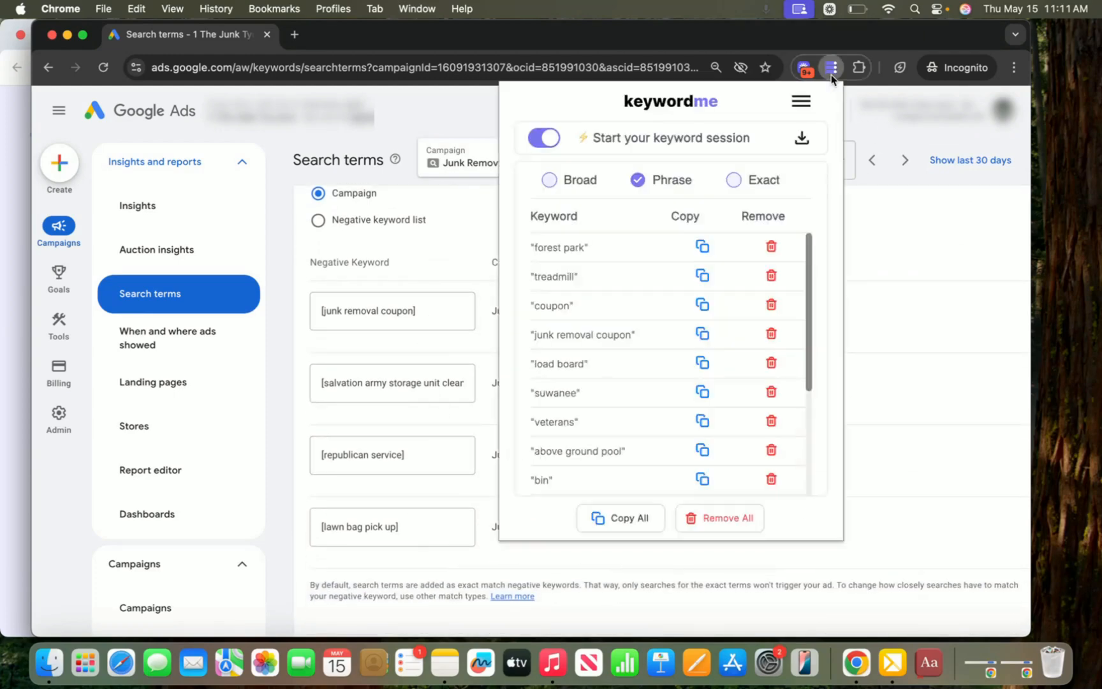
click(873, 240)
scroll(492, 419, down, 3)
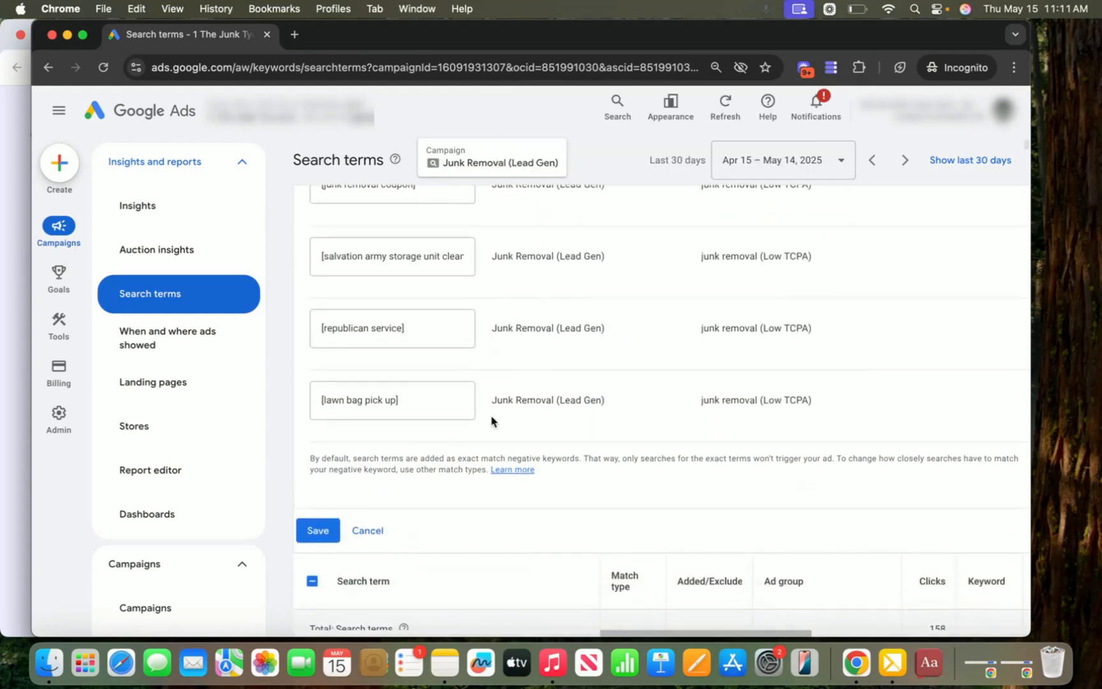
- Save the four selected search terms as exact-match campaign negatives, and go to the campaign's keywords
click(322, 526)
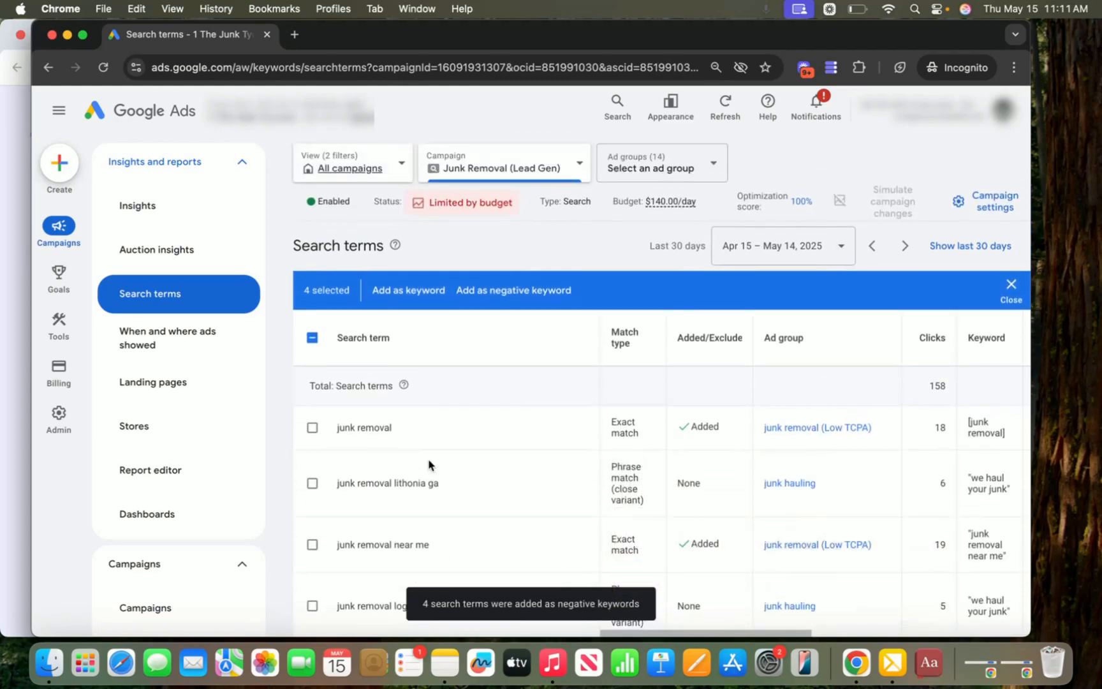
scroll(216, 460, down, 5)
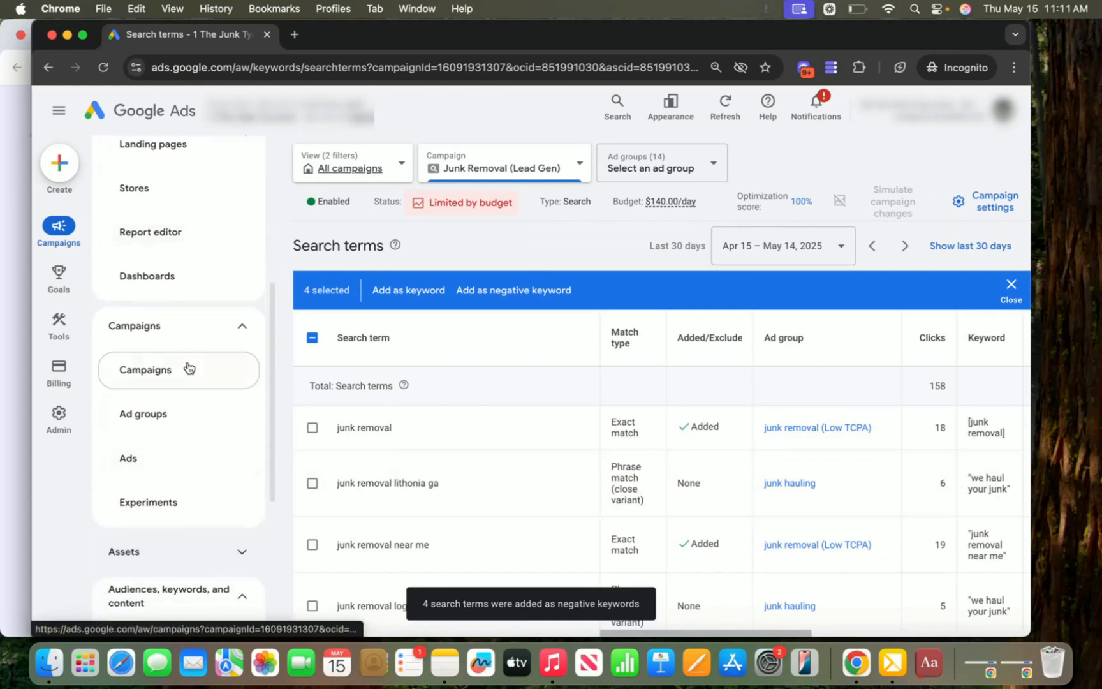
scroll(185, 368, down, 5)
click(153, 428)
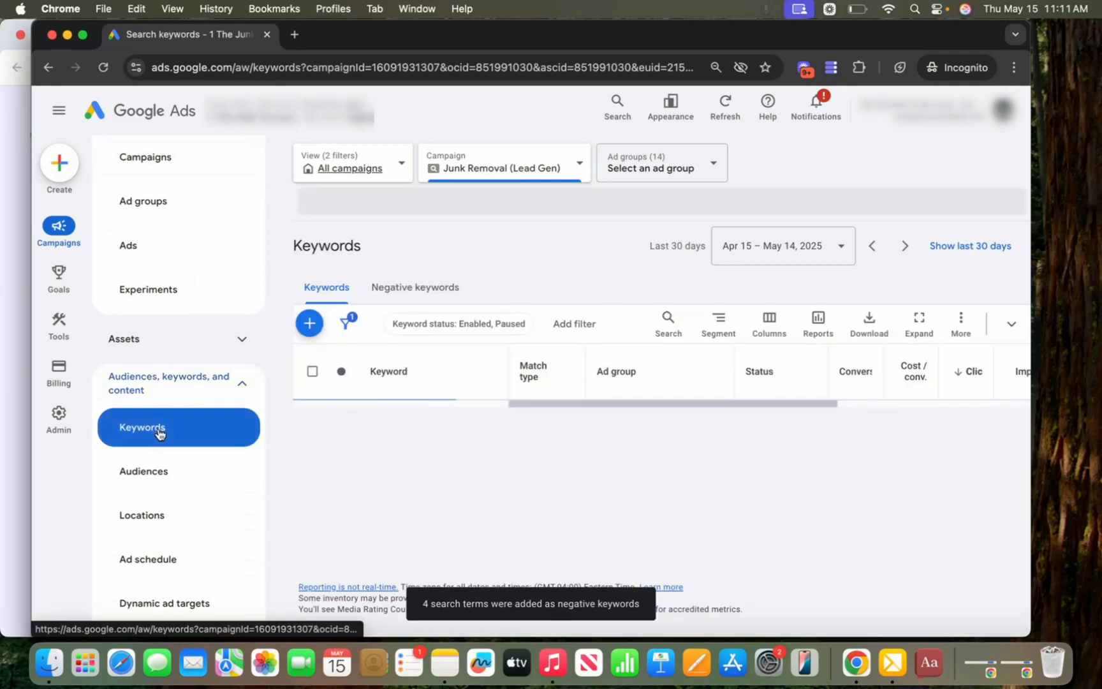
- Switch to the campaign's negative keywords and start adding new ones at Campaign level
click(311, 323)
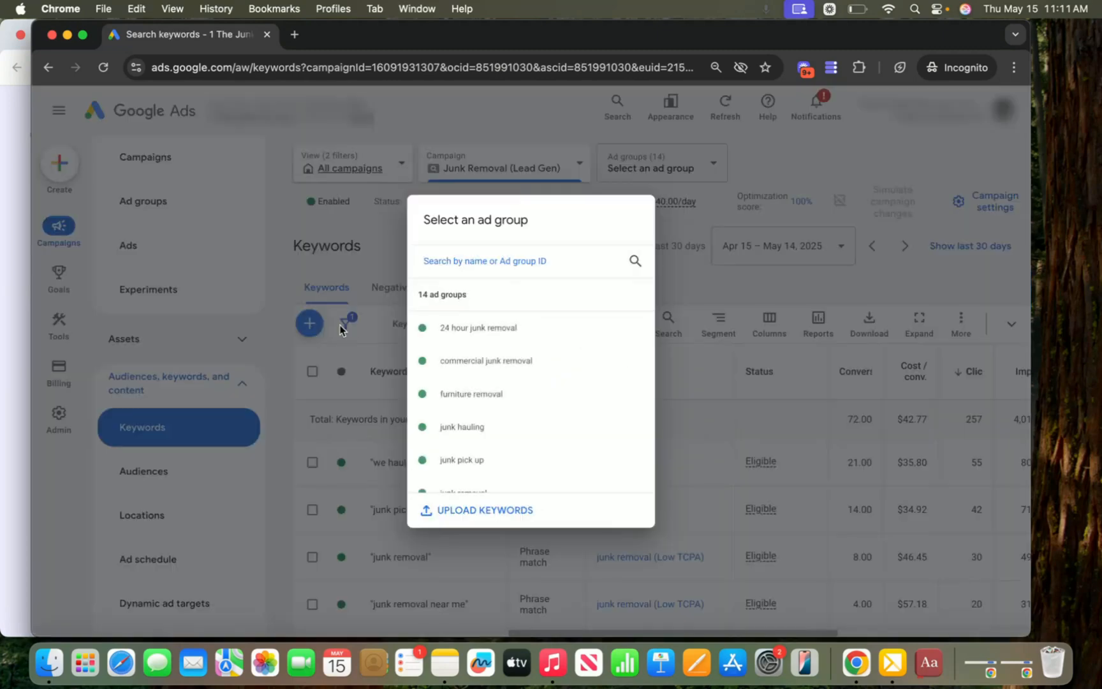
click(701, 255)
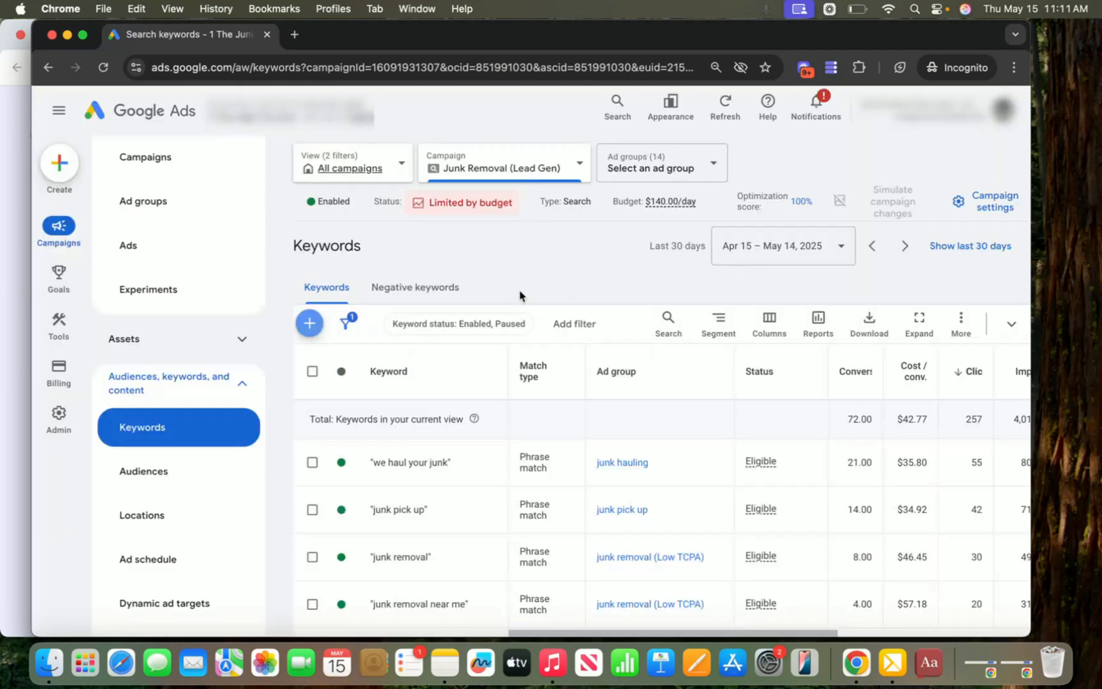
click(402, 290)
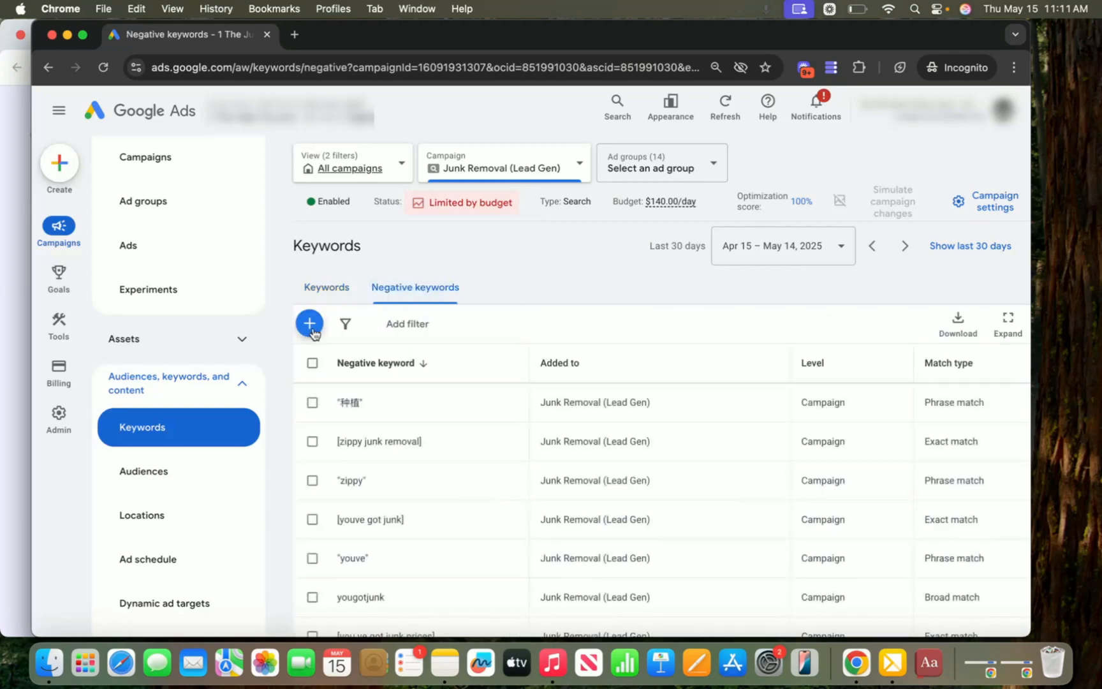
click(312, 331)
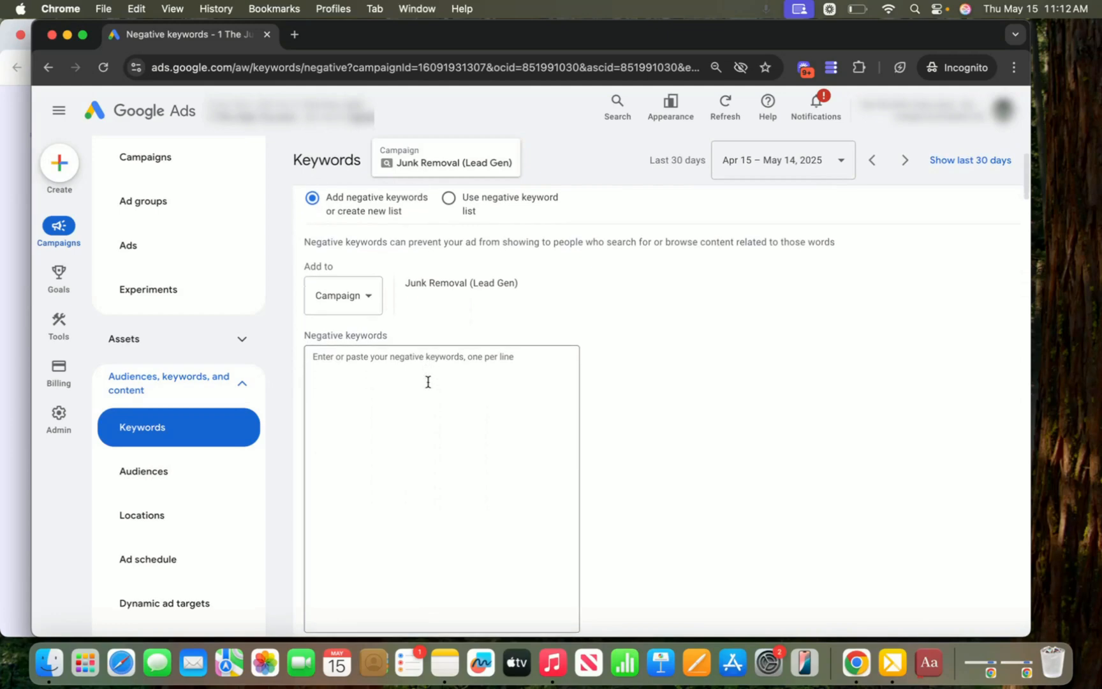
scroll(428, 381, down, 1)
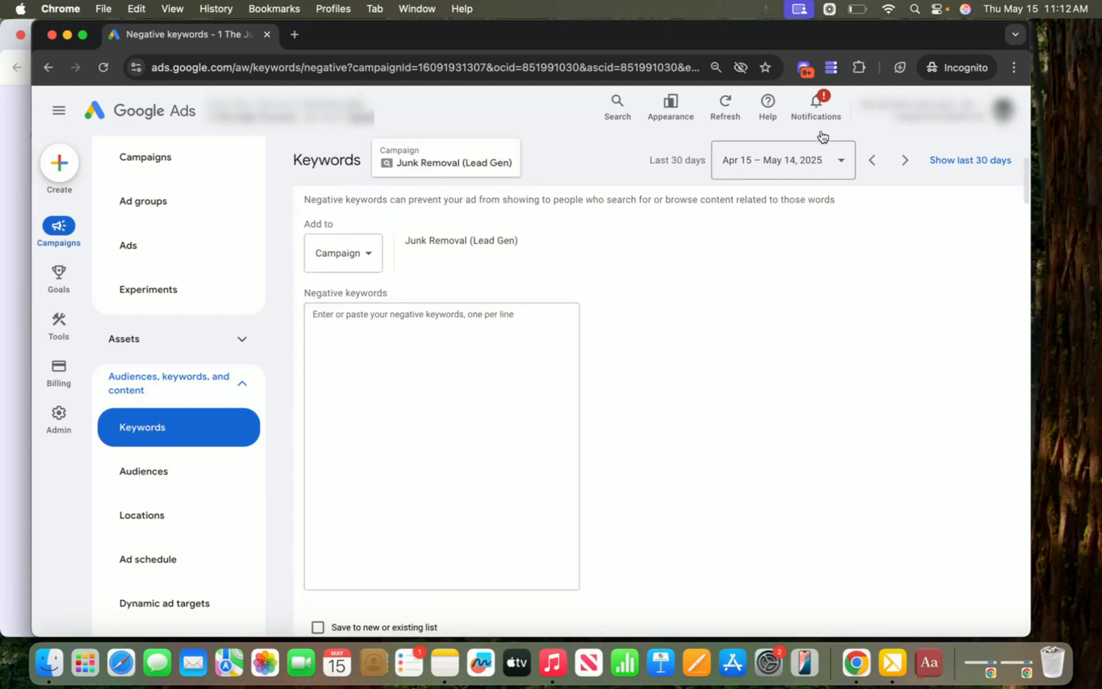
- Copy the whole phrase-match list from keywordme and save it as negative keywords for the Junk Removal (Lead Gen) campaign
click(832, 69)
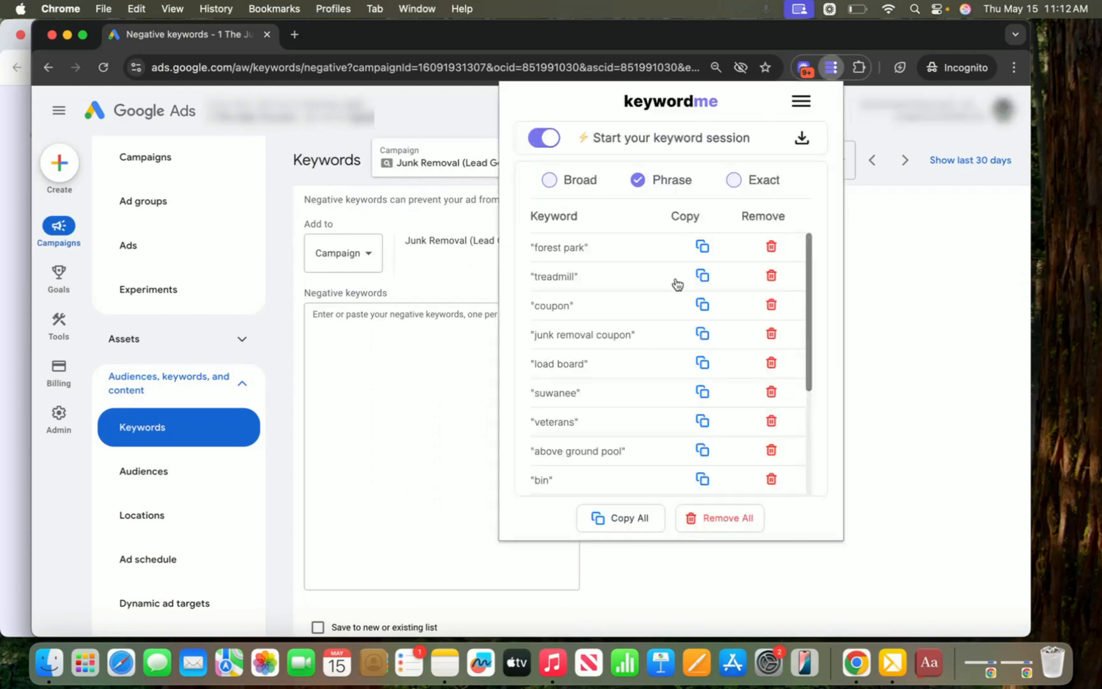
scroll(600, 361, down, 3)
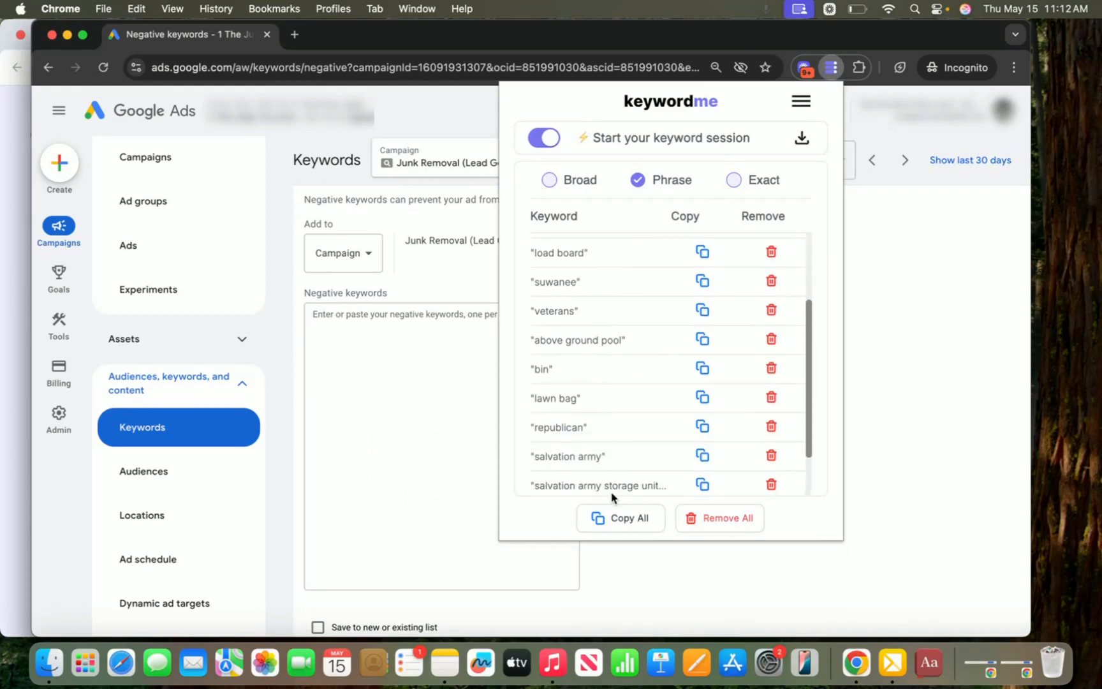
click(620, 520)
click(406, 357)
click(406, 356)
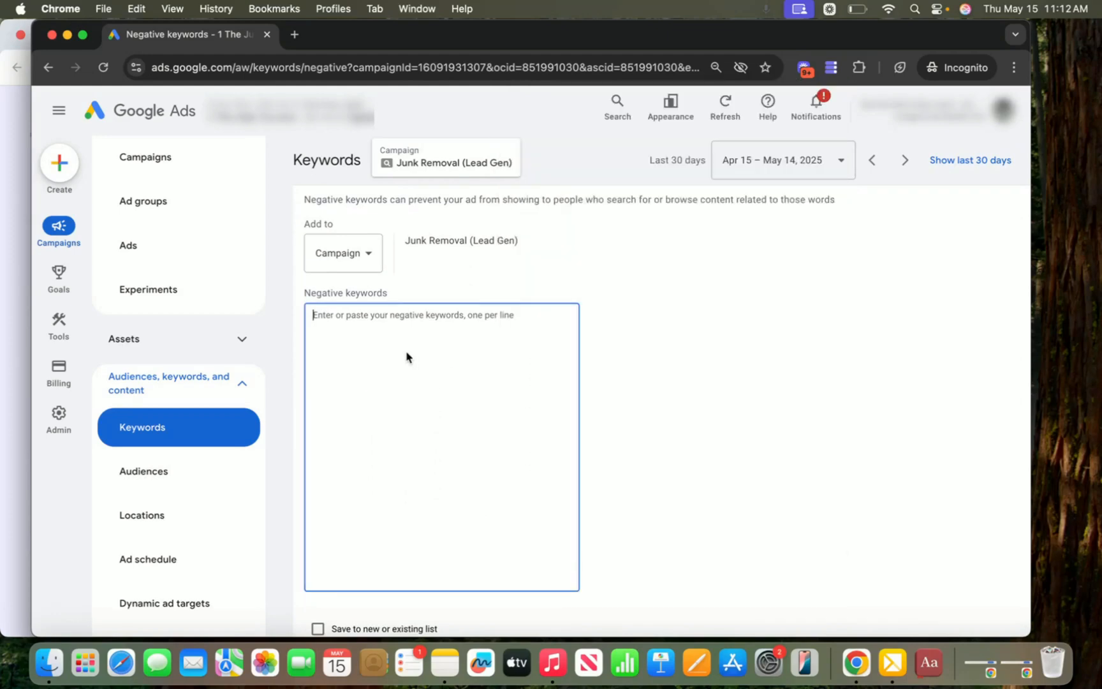
key(super+v)
scroll(406, 356, down, 5)
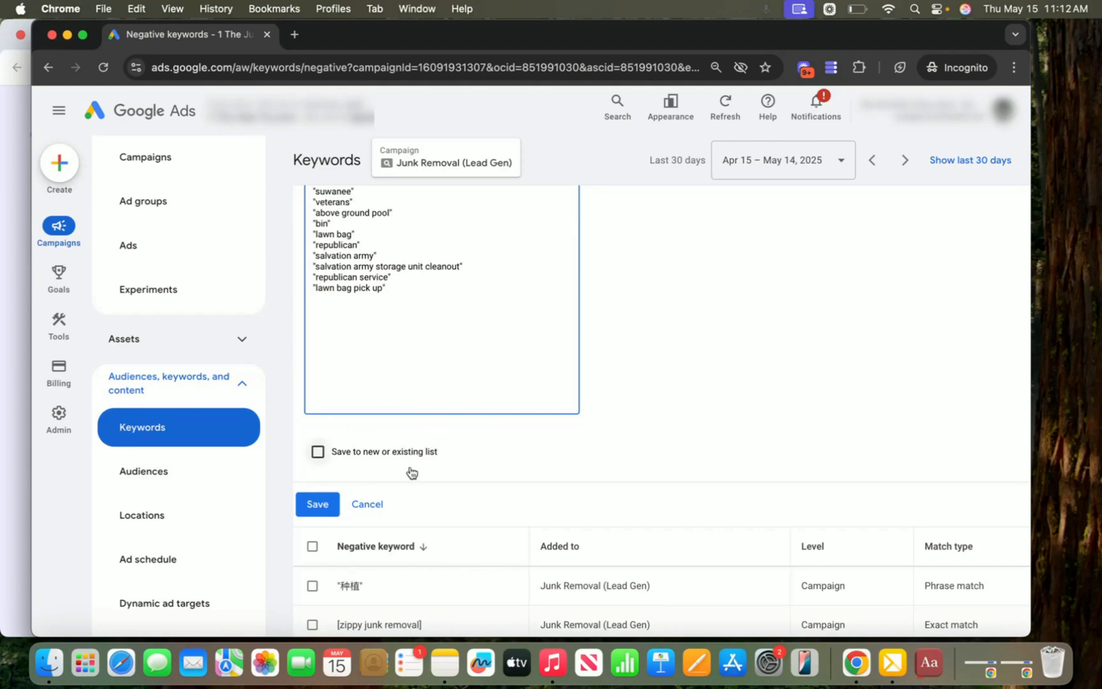
scroll(411, 467, up, 3)
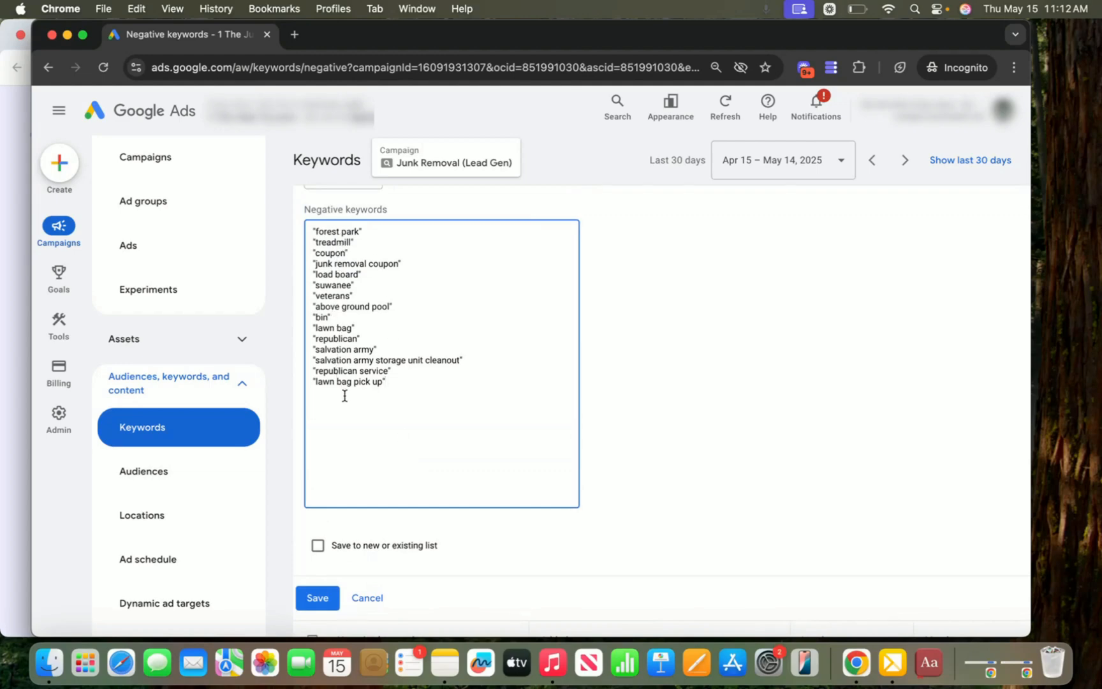
click(325, 598)
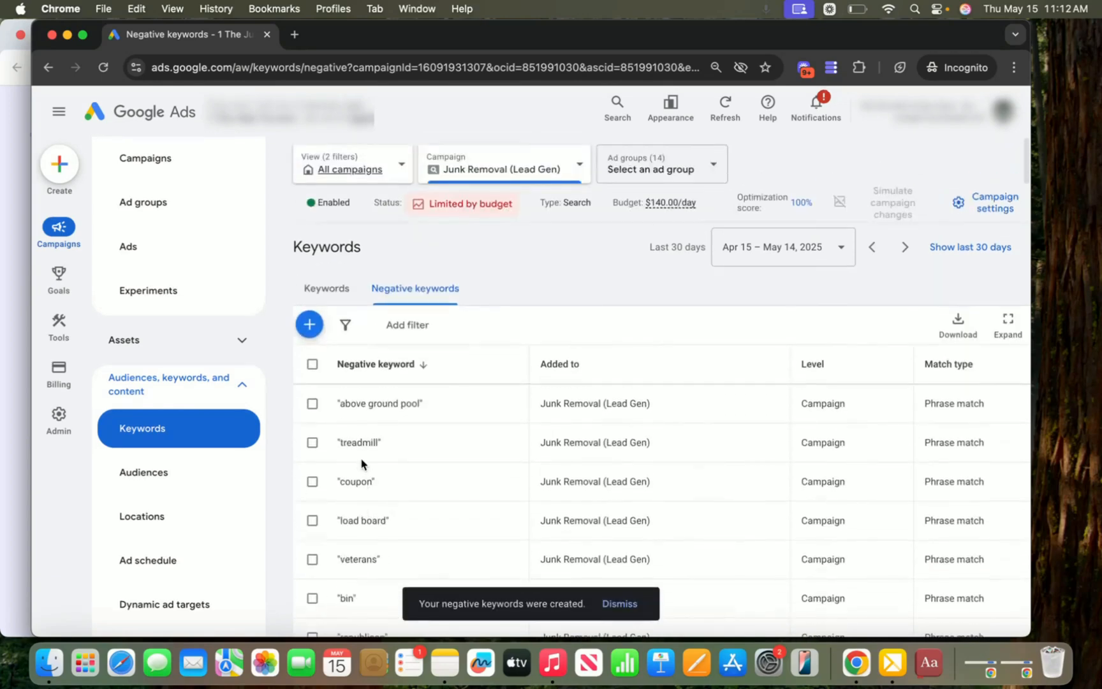
- Go to the campaign's ad groups and remove all keywords from the keywordme list
scroll(155, 440, up, 6)
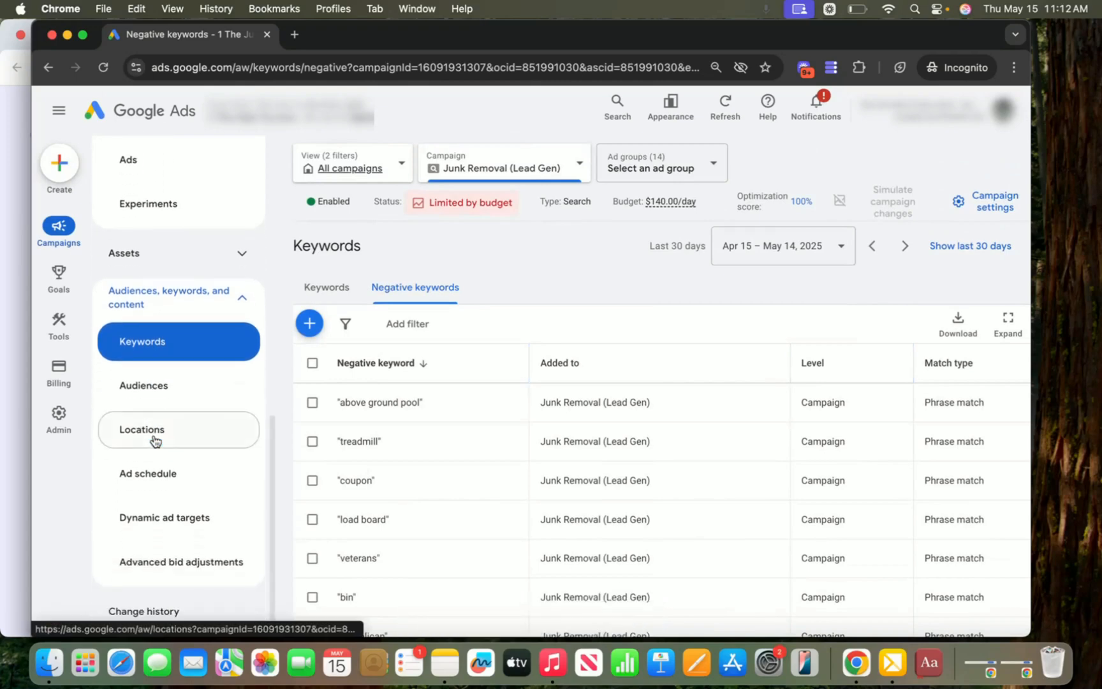
click(150, 400)
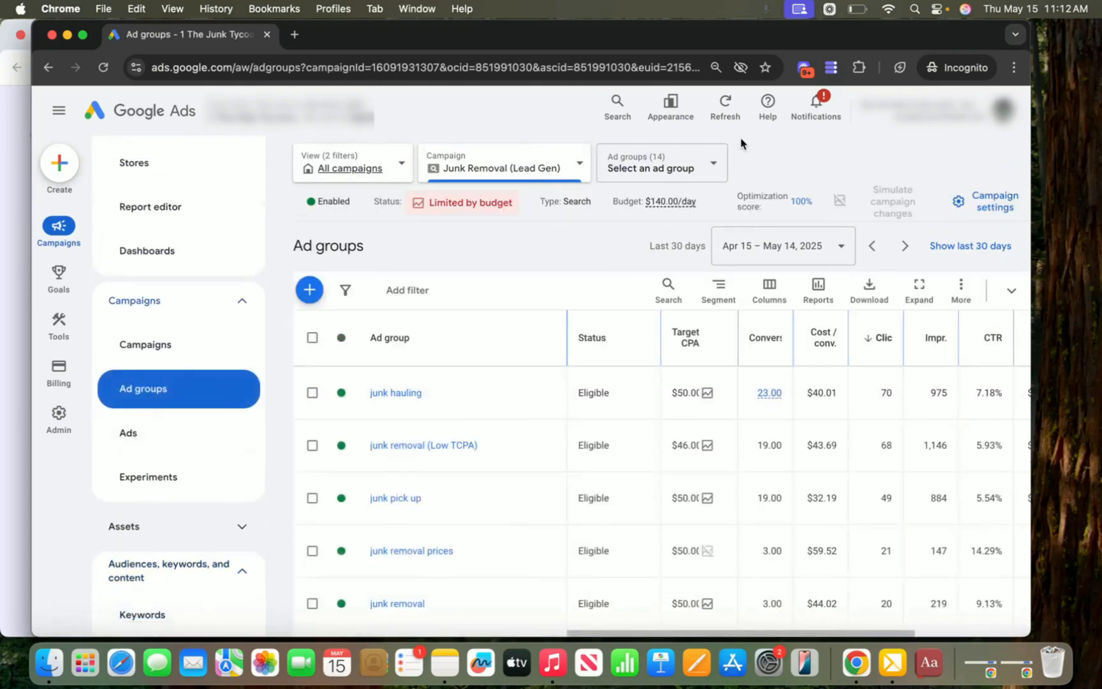
click(832, 67)
click(726, 519)
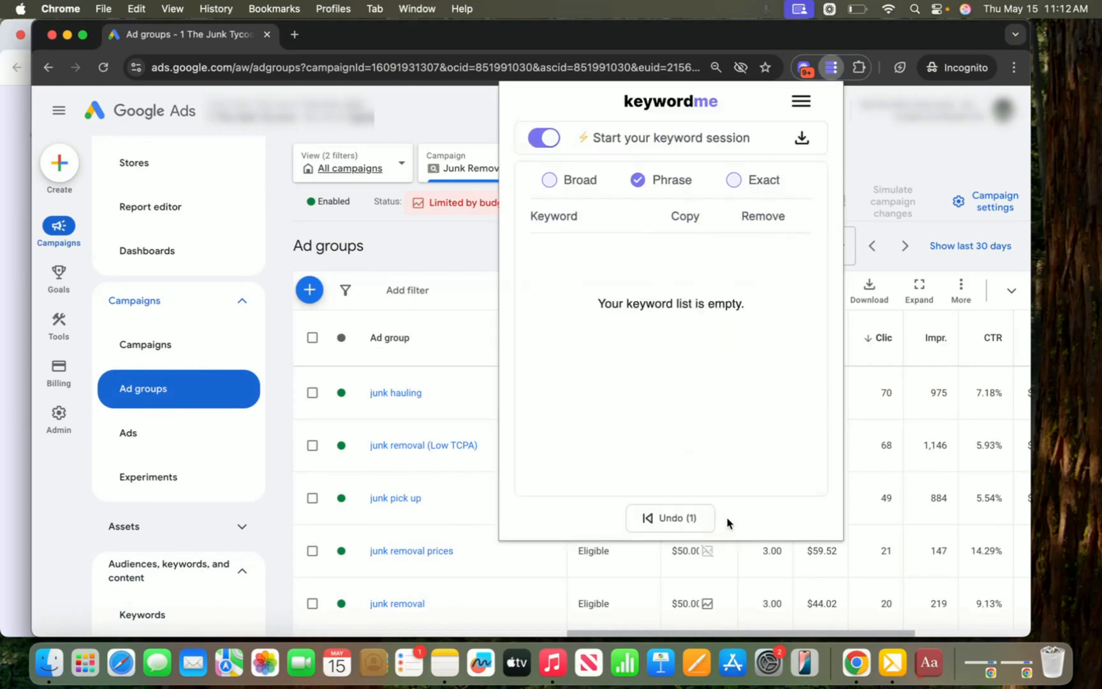
click(872, 169)
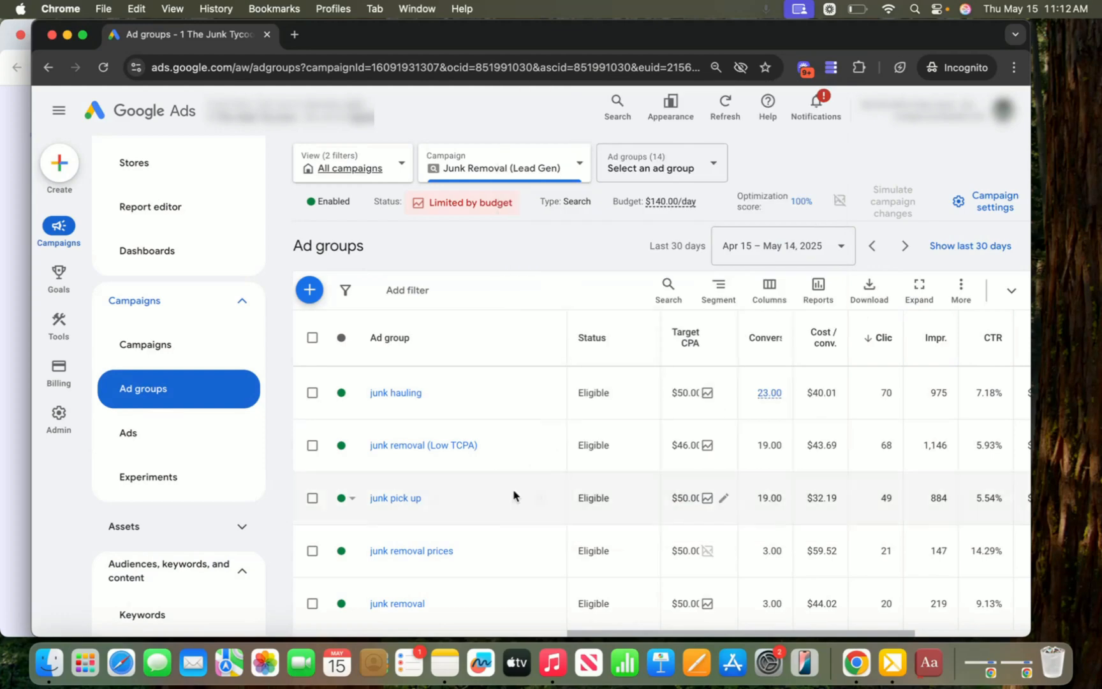
- Open the "junk pick up" ad group and start adding keywords to it
scroll(514, 496, down, 3)
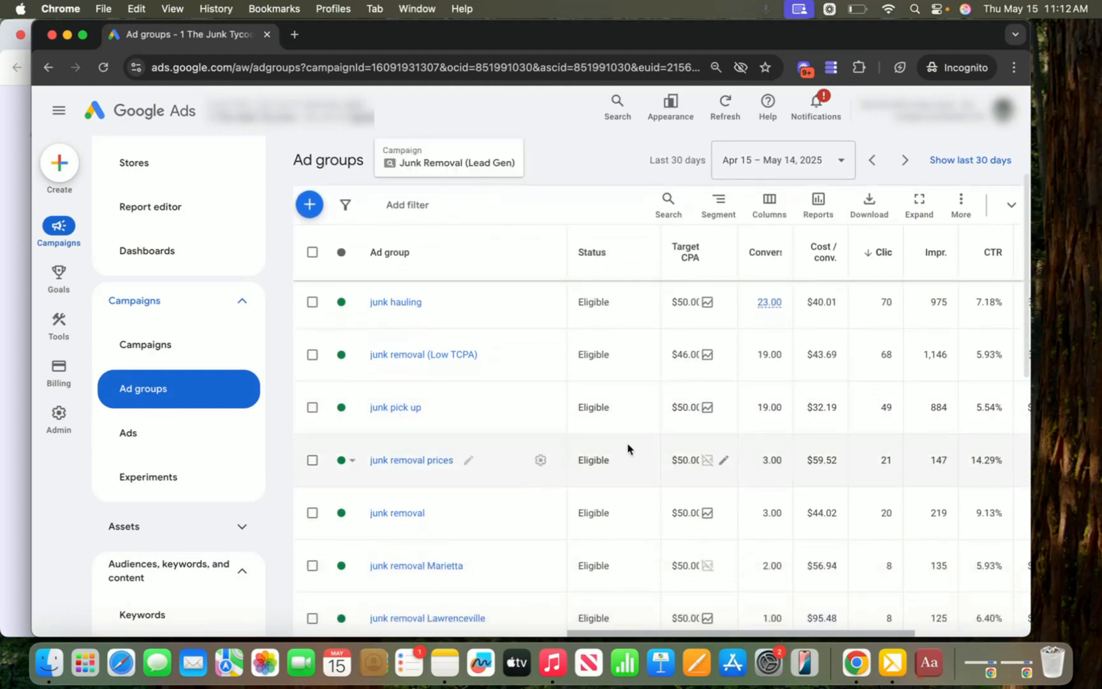
click(396, 407)
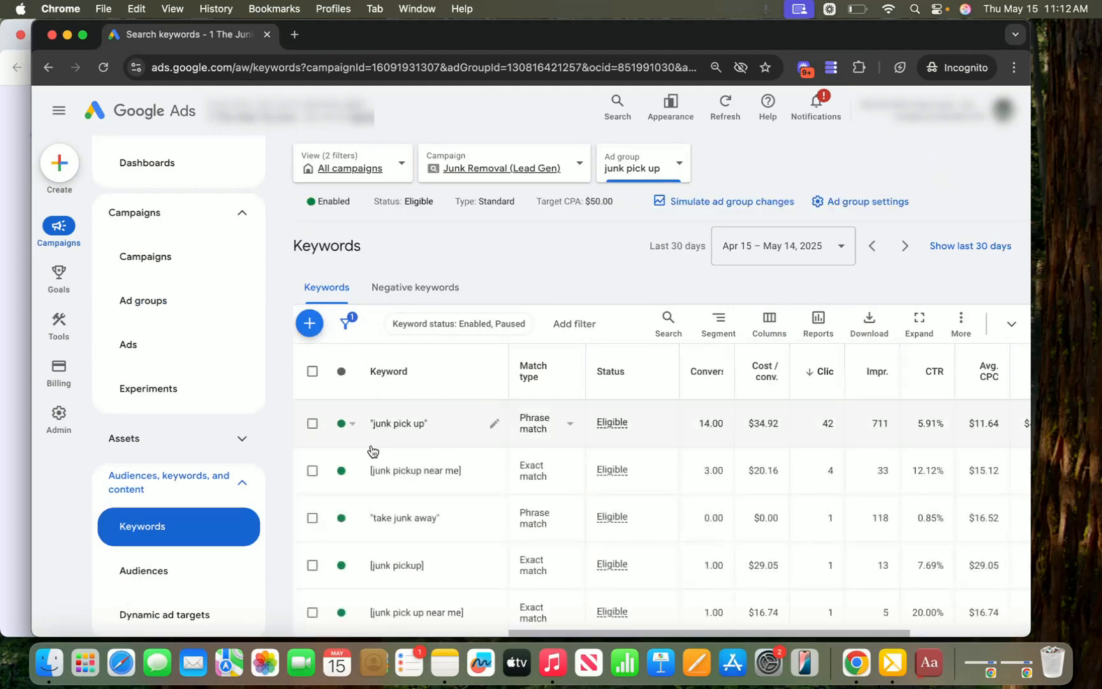
click(309, 323)
scroll(587, 413, down, 4)
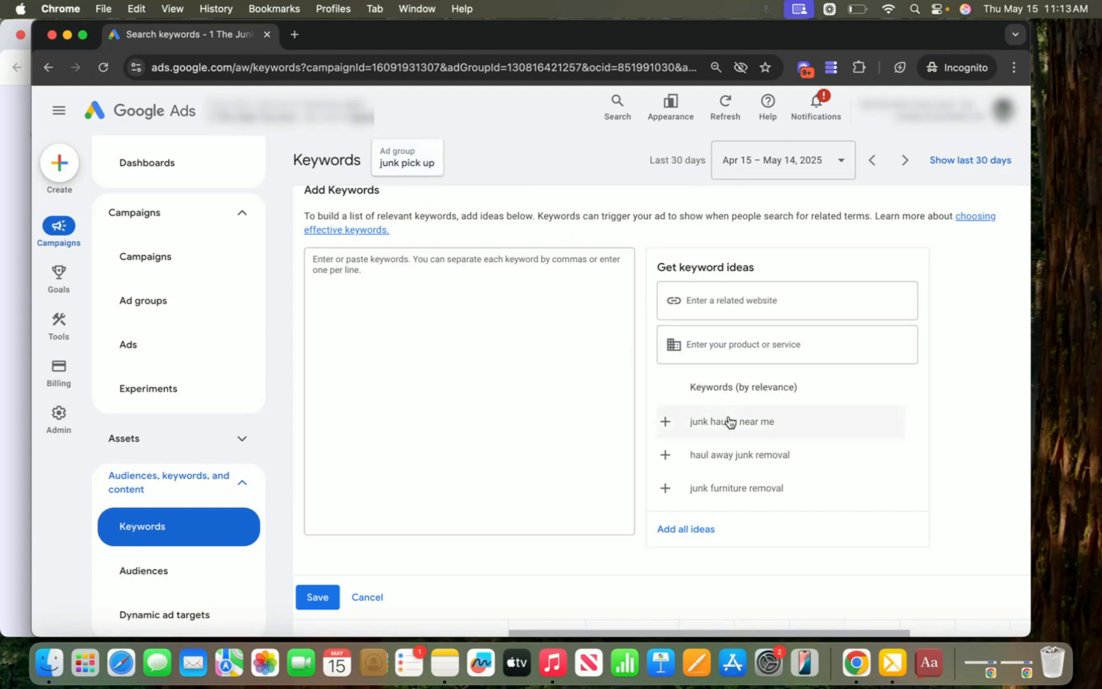
- Add the keyword ideas "junk pick up service" and "we pick up junk" to the ad group's new keywords
scroll(729, 422, down, 3)
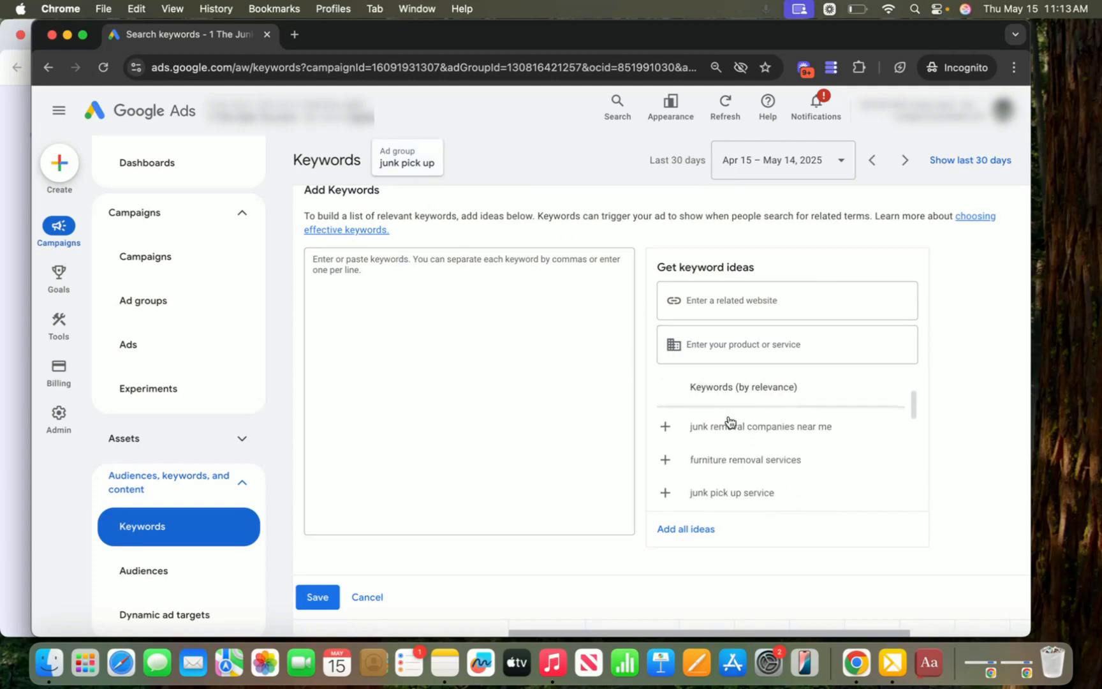
scroll(724, 454, down, 1)
click(725, 453)
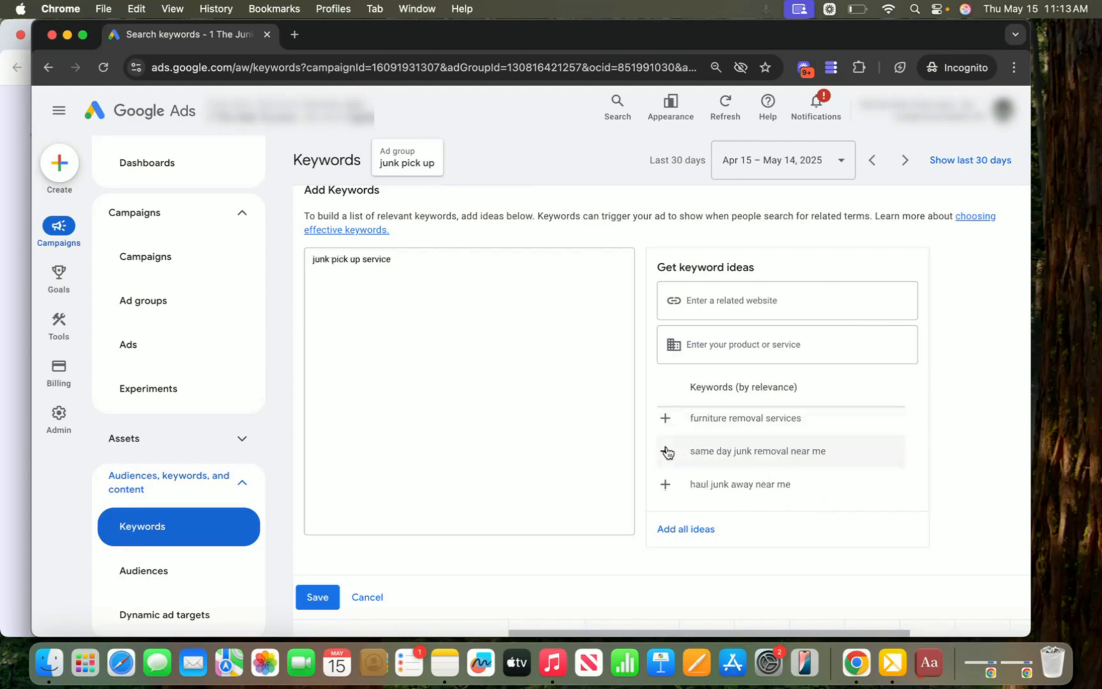
scroll(726, 456, down, 3)
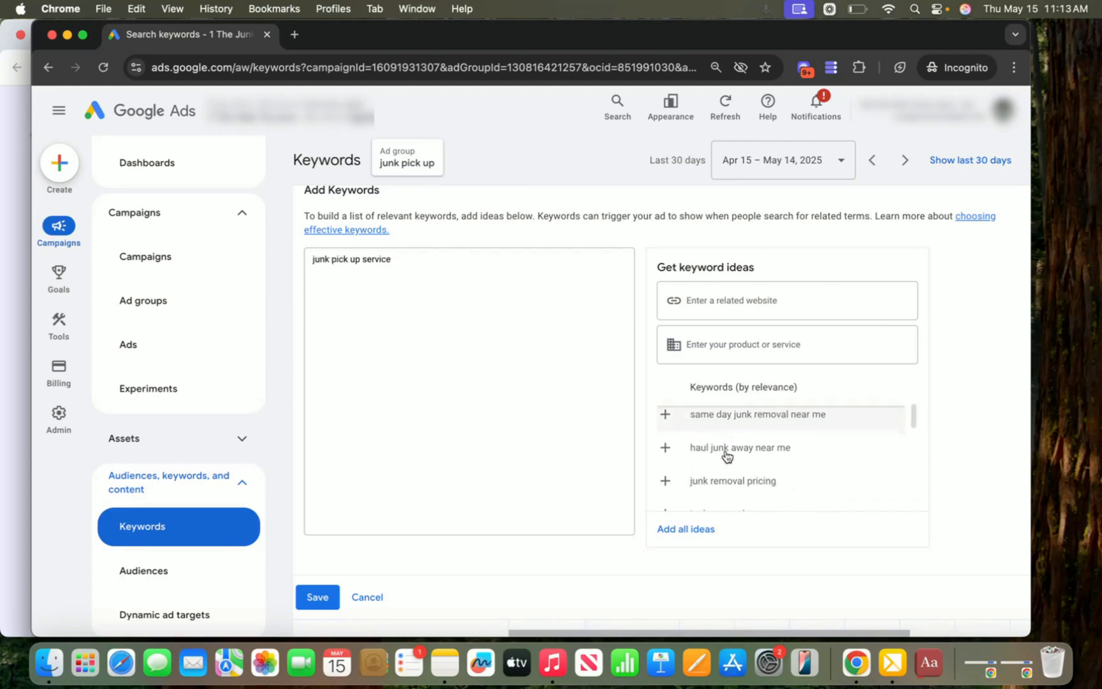
scroll(726, 454, down, 2)
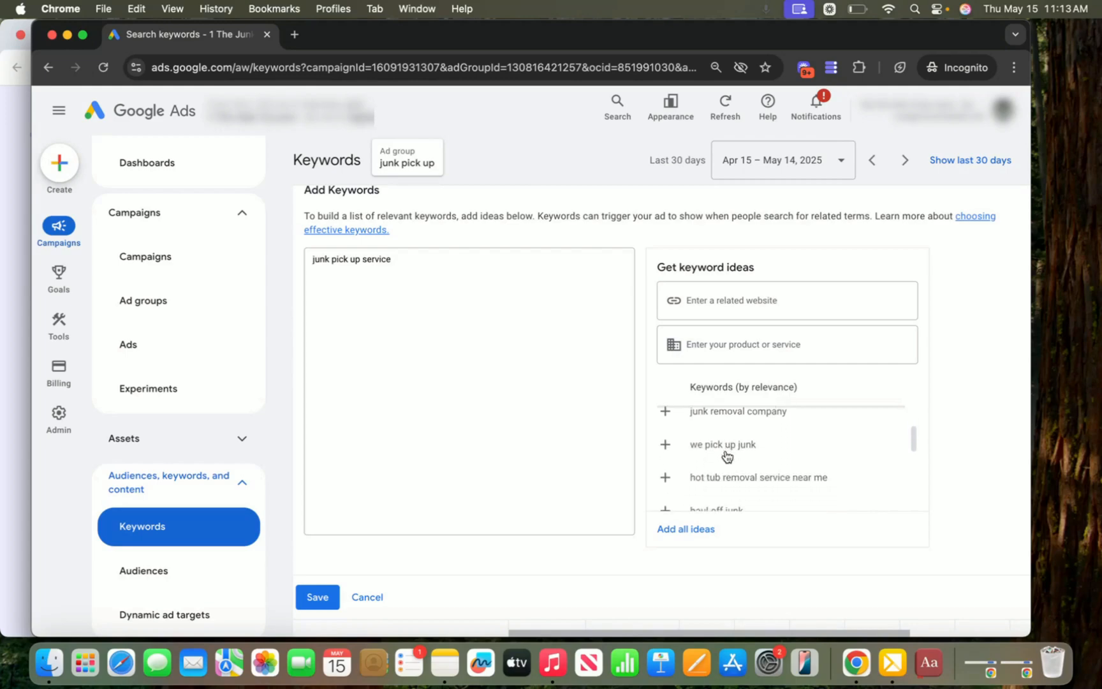
click(680, 448)
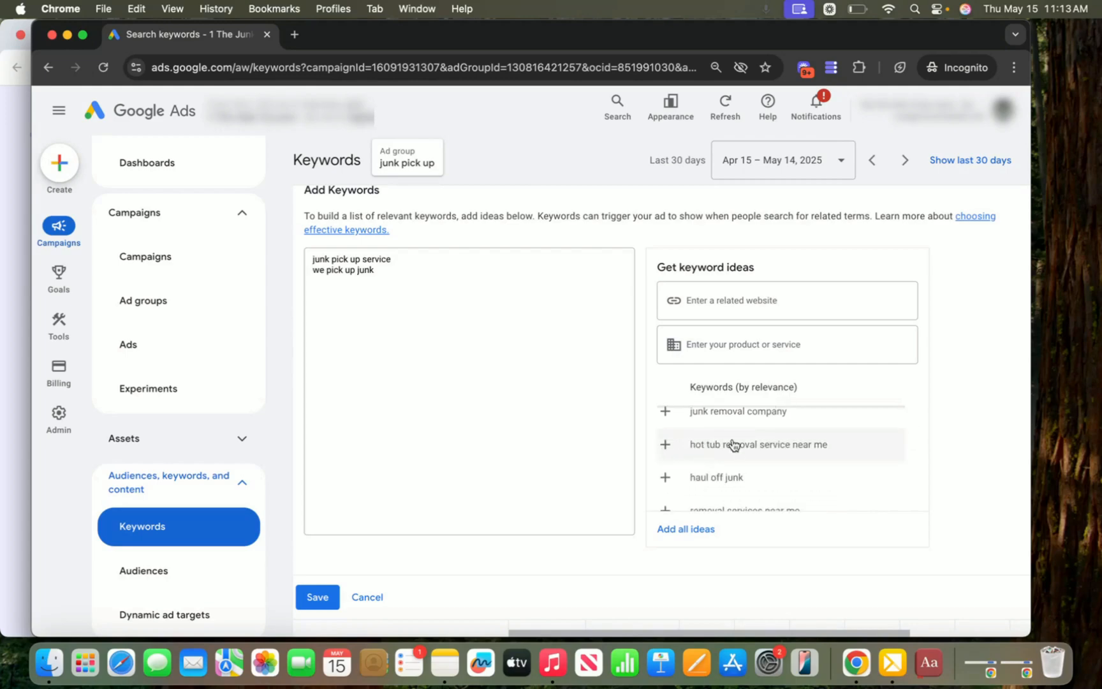
- Look through the remaining keyword ideas for other terms that fit the "junk pick up" ad group
scroll(733, 445, down, 2)
scroll(733, 444, down, 1)
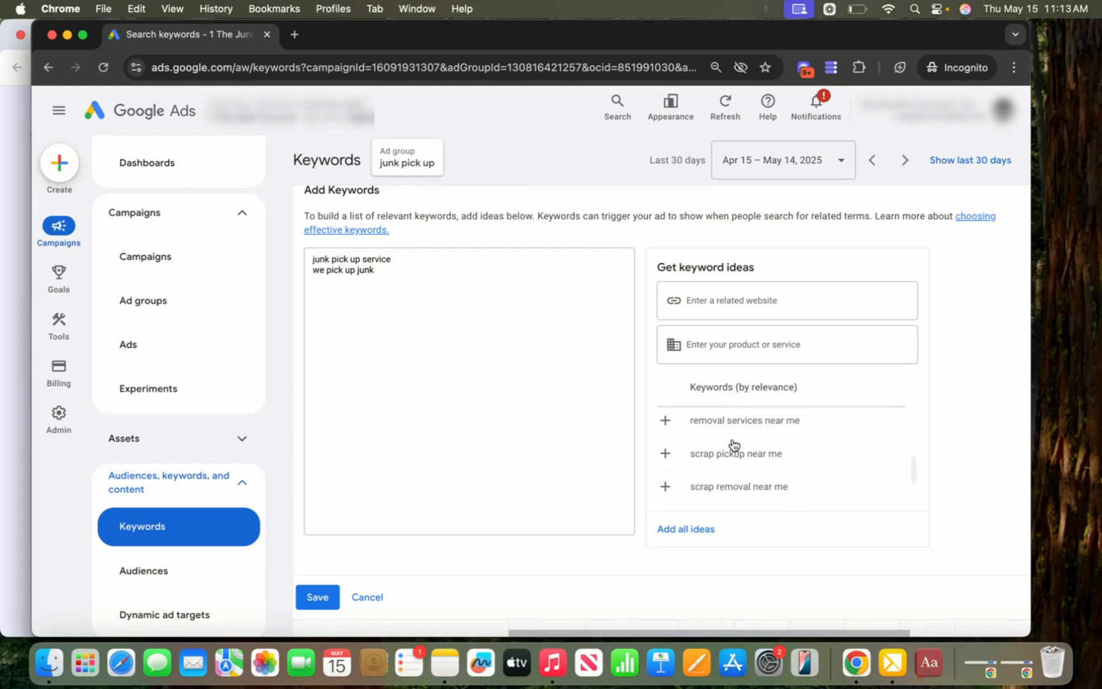
scroll(733, 445, down, 3)
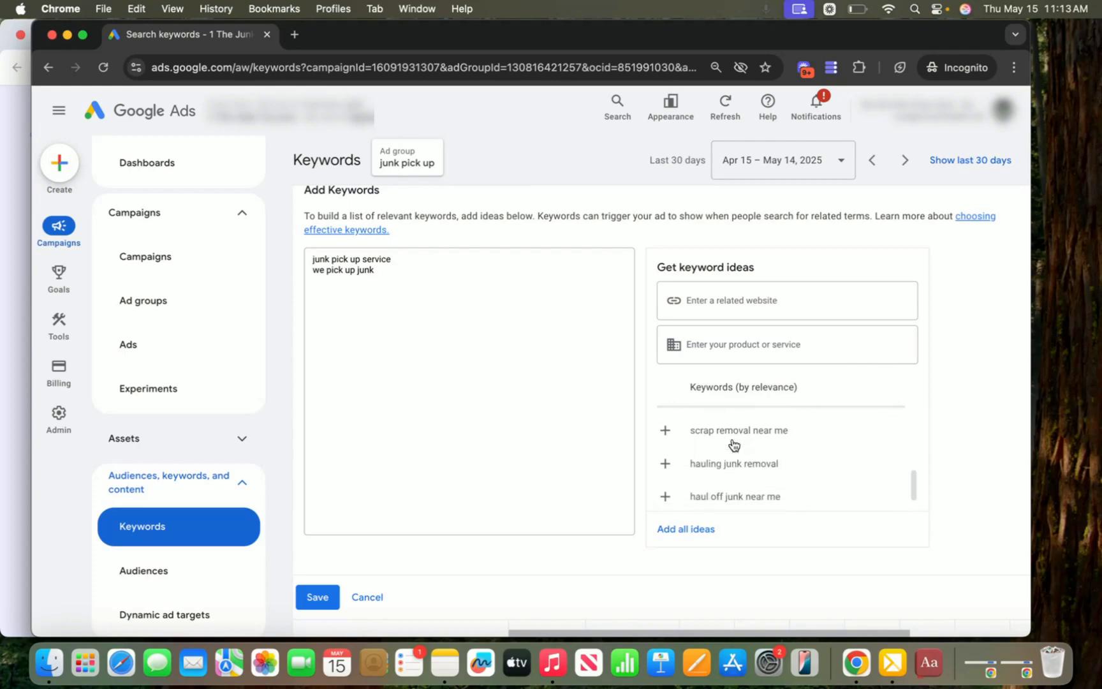
scroll(733, 445, down, 1)
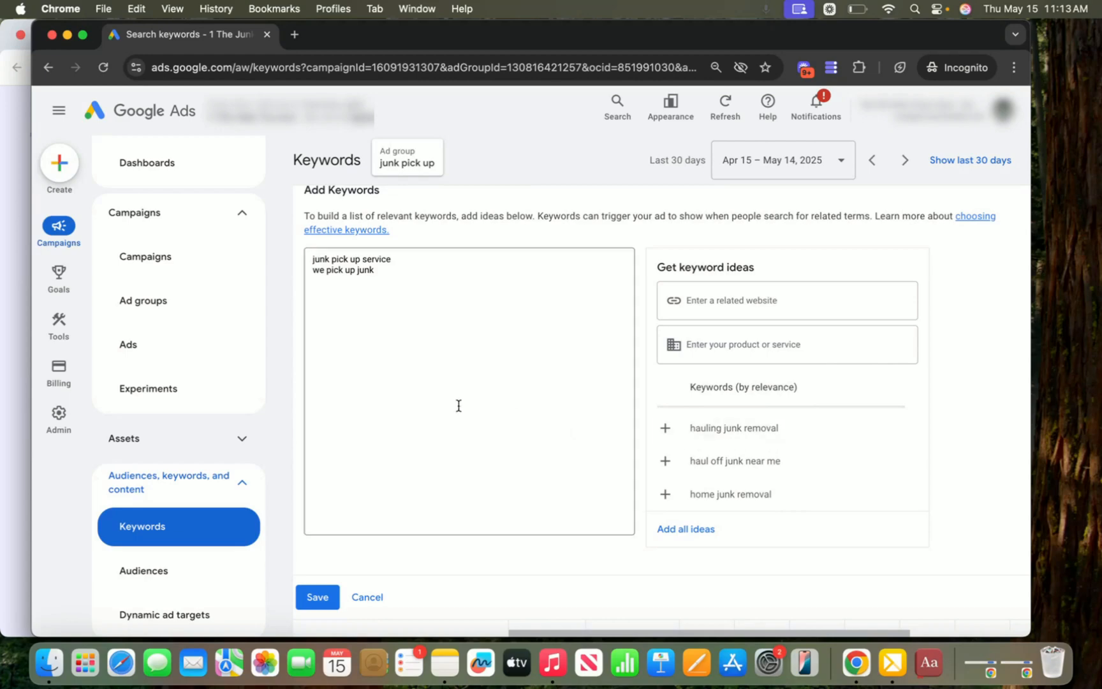
scroll(457, 406, up, 2)
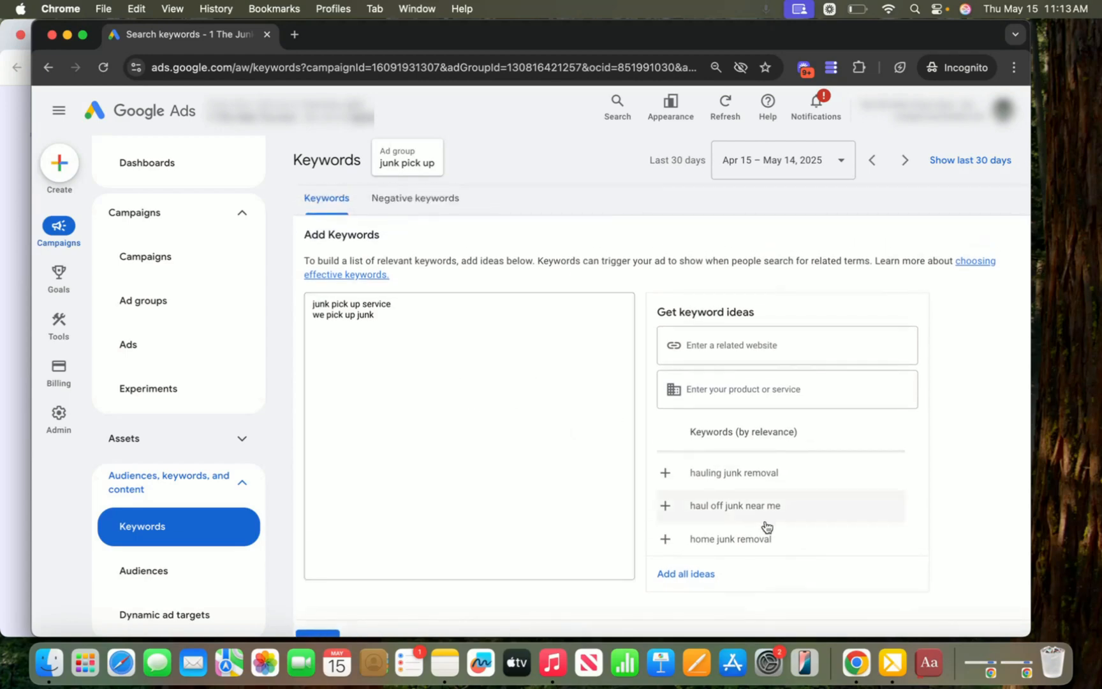
scroll(765, 522, up, 5)
scroll(765, 522, up, 2)
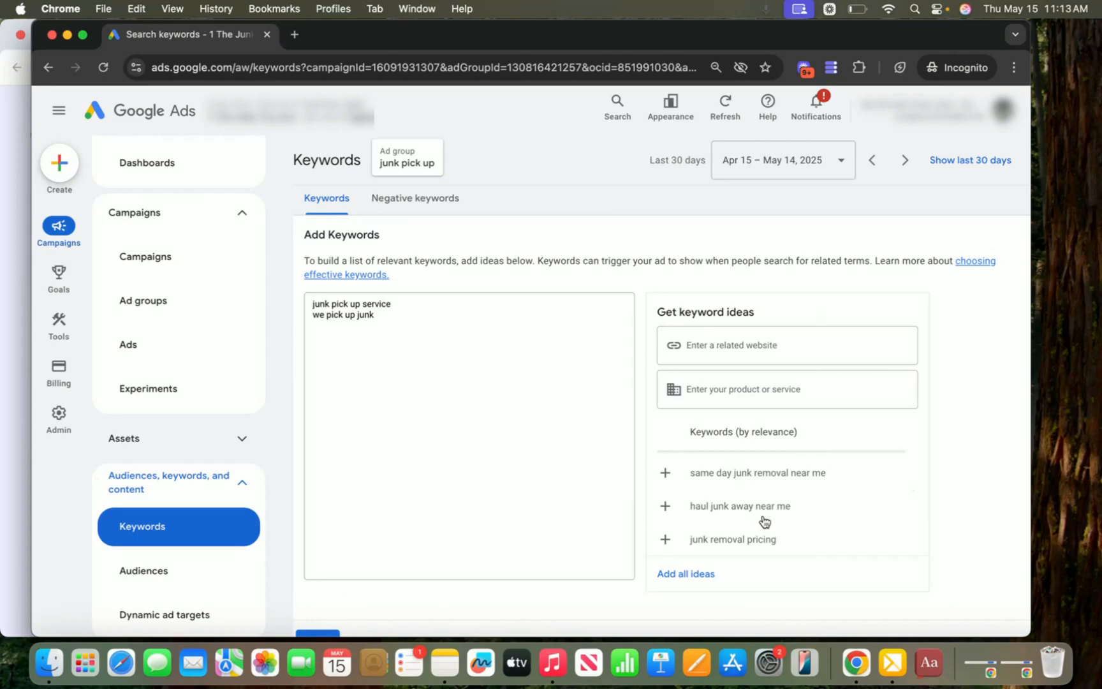
scroll(433, 431, up, 3)
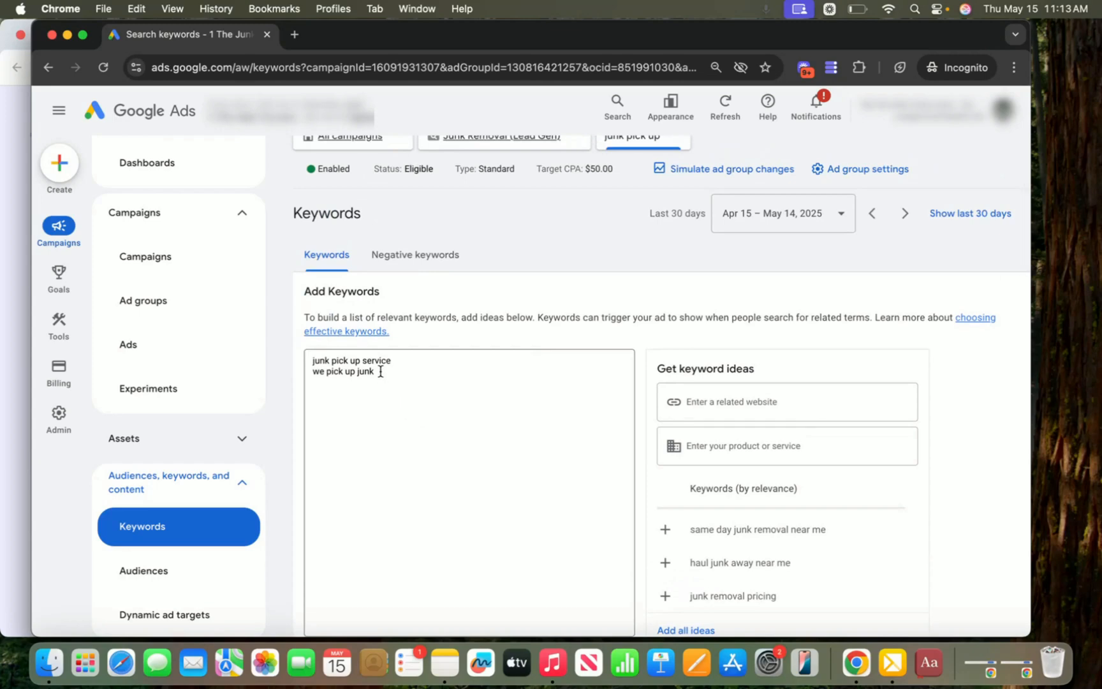
- Copy "junk pick up service" and "we pick up junk" and add them to the keywordme list
drag(312, 360, 382, 379)
key(super+c)
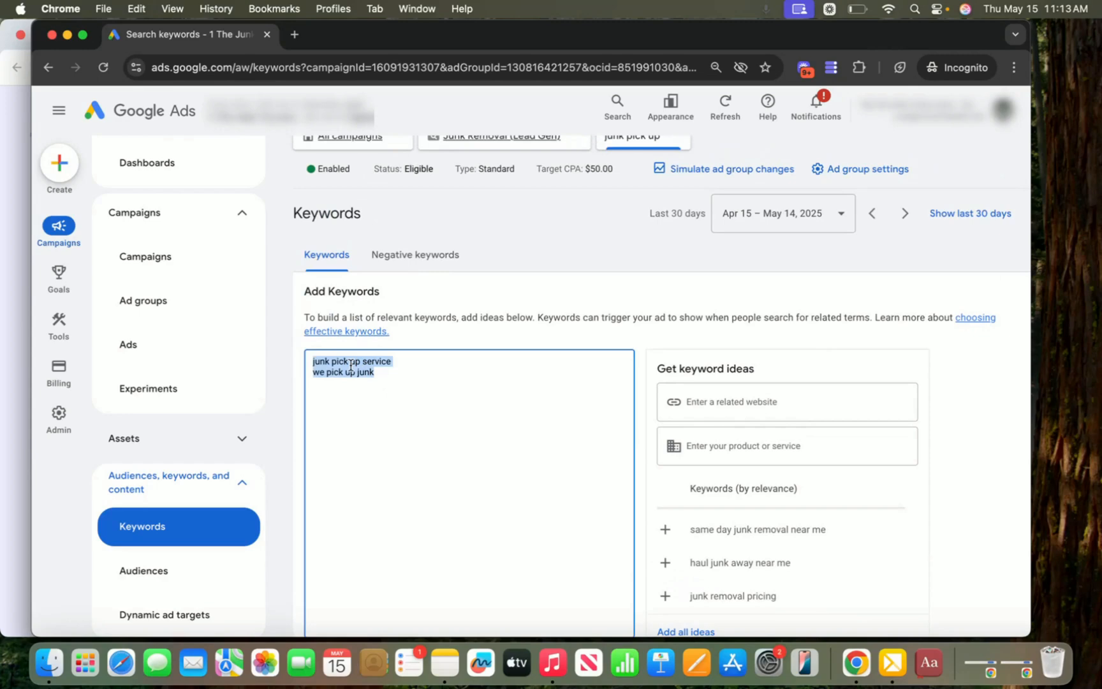
click(832, 67)
click(802, 101)
click(772, 154)
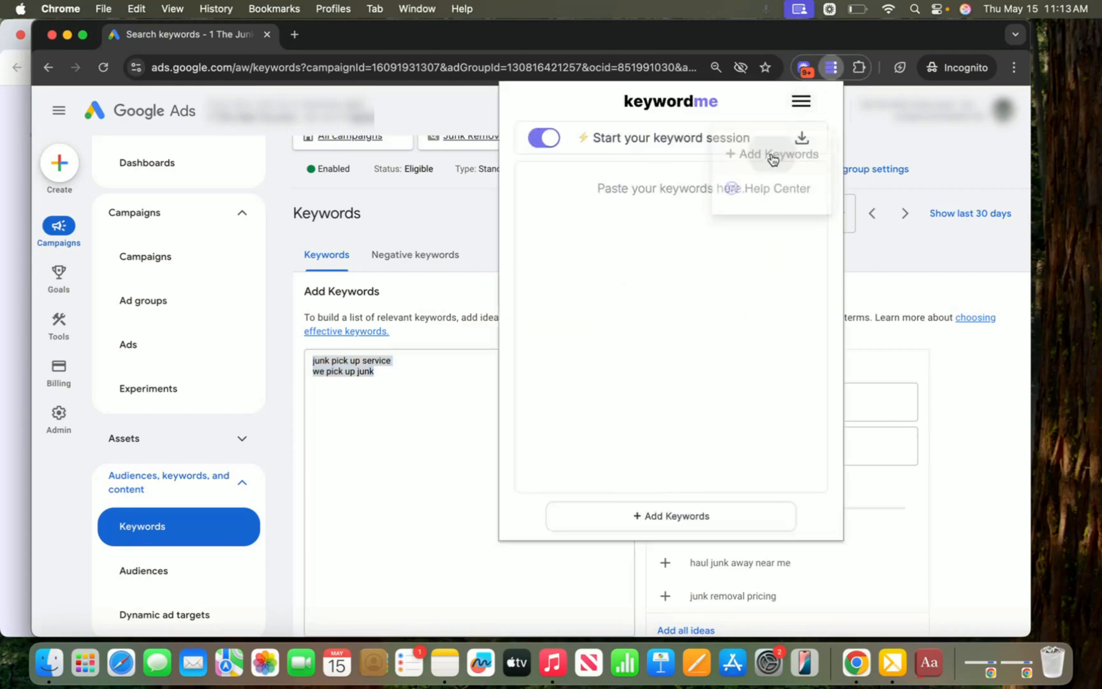
key(super+v)
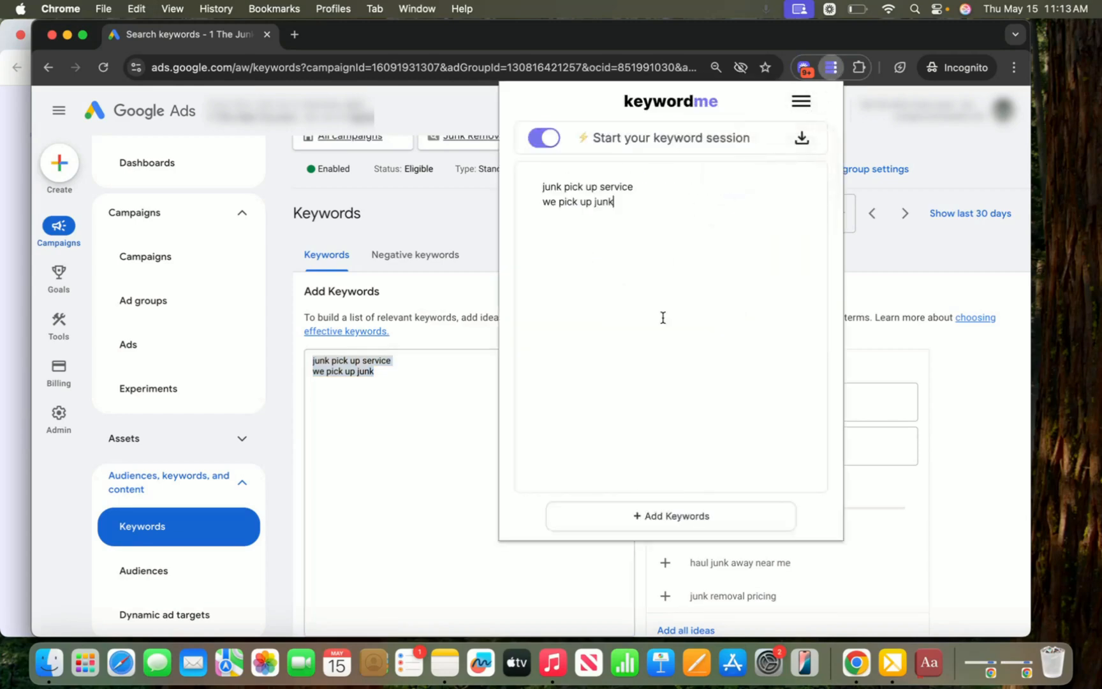
click(665, 514)
- Format the keywordme list as both phrase and exact match, and replace the plain keywords in the ad group with all four versions
click(735, 180)
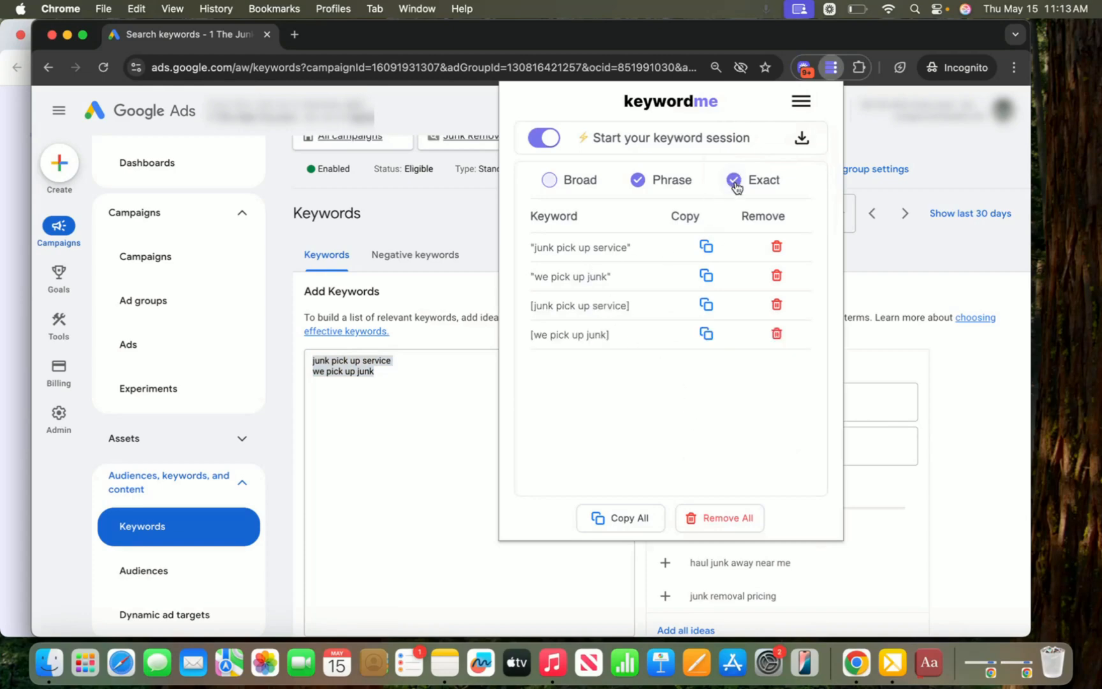
click(624, 520)
click(381, 387)
text("junk pick up service" "we pick up junk" [junk pick up service] [we pick up junk])
- Save the new phrase and exact match keywords to the "junk pick up" ad group and check them in the keyword table
scroll(377, 386, down, 1)
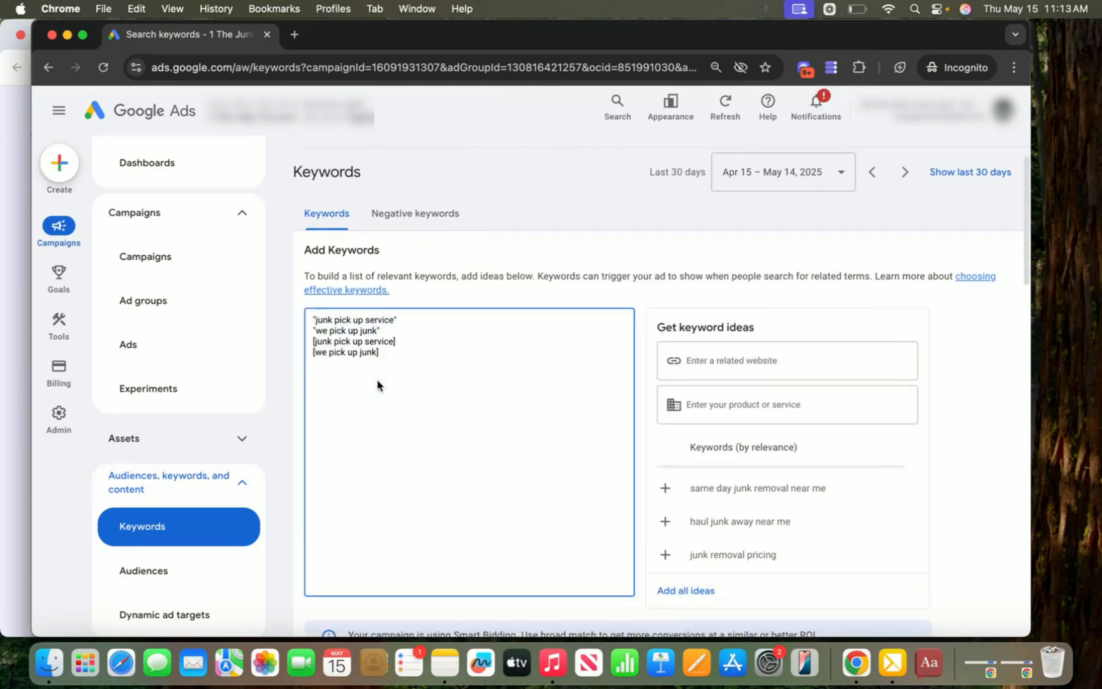
scroll(377, 386, down, 5)
click(314, 547)
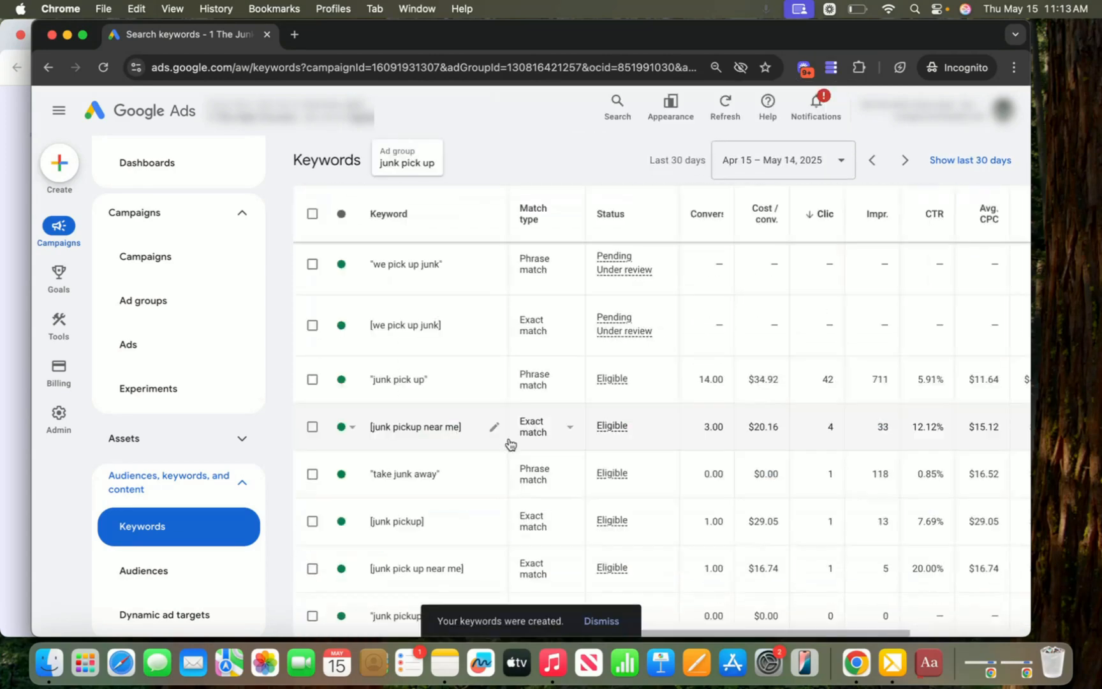
scroll(509, 443, up, 4)
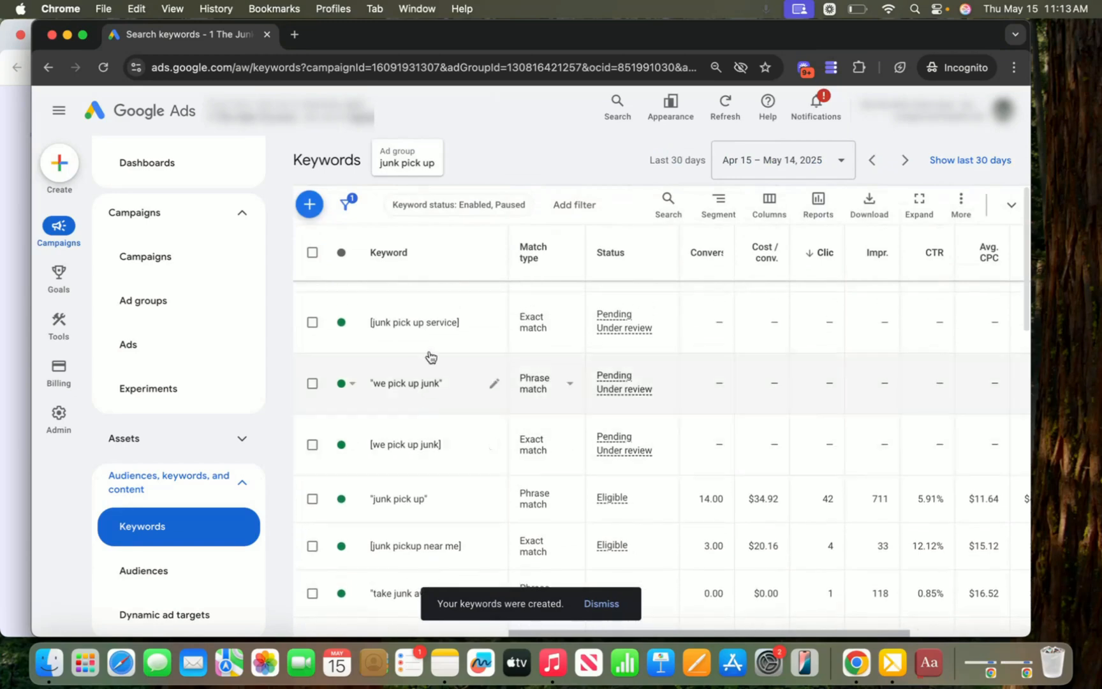
scroll(530, 381, up, 1)
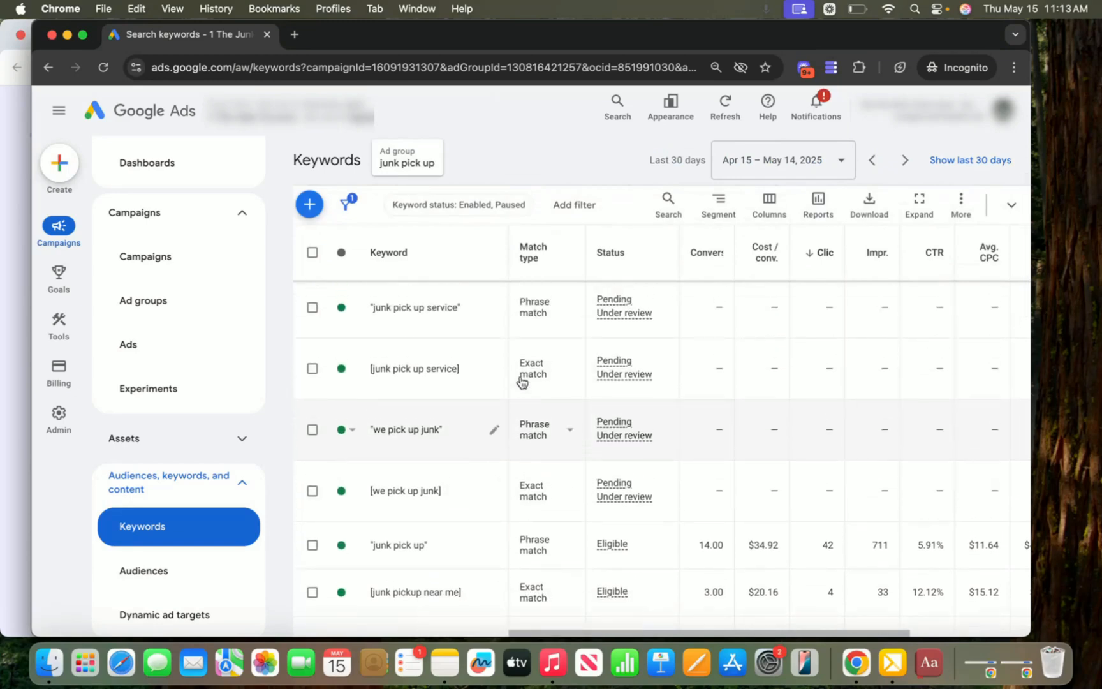